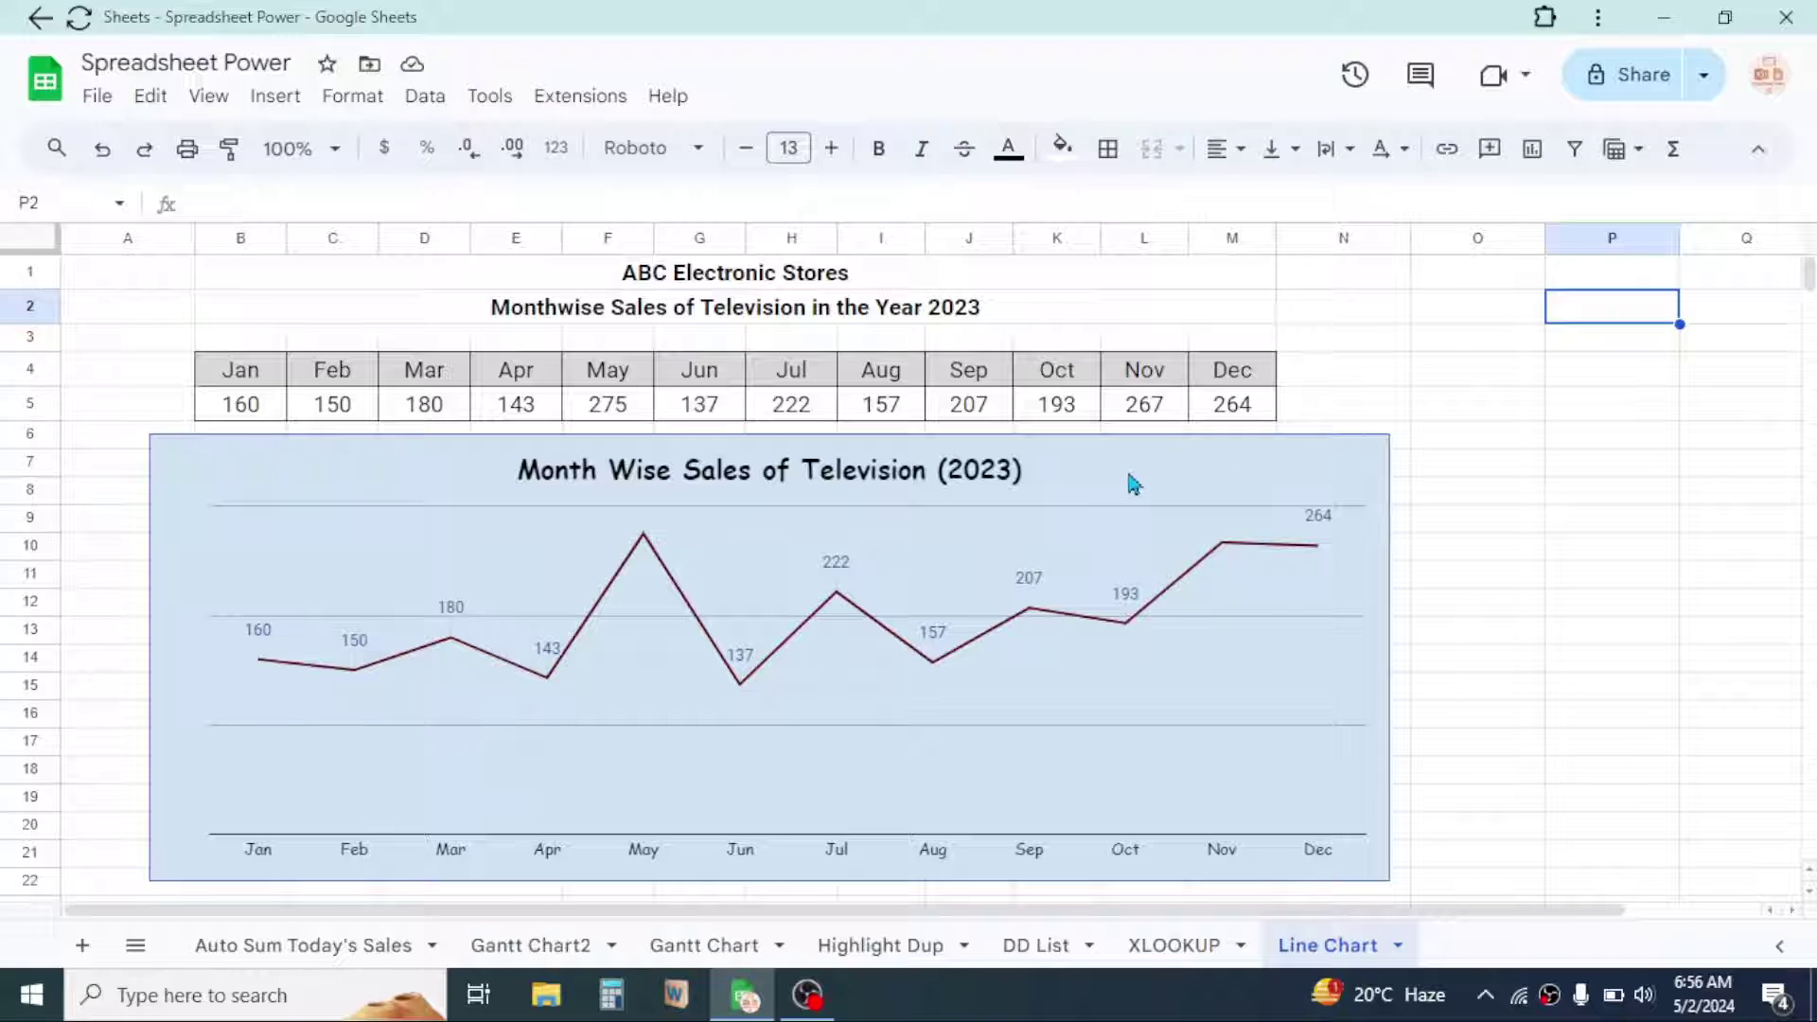
# - Delete the existing television sales line chart below the data table
pyautogui.click(1134, 485)
pyautogui.moveTo(1128, 479); pyautogui.dragTo(1168, 474)
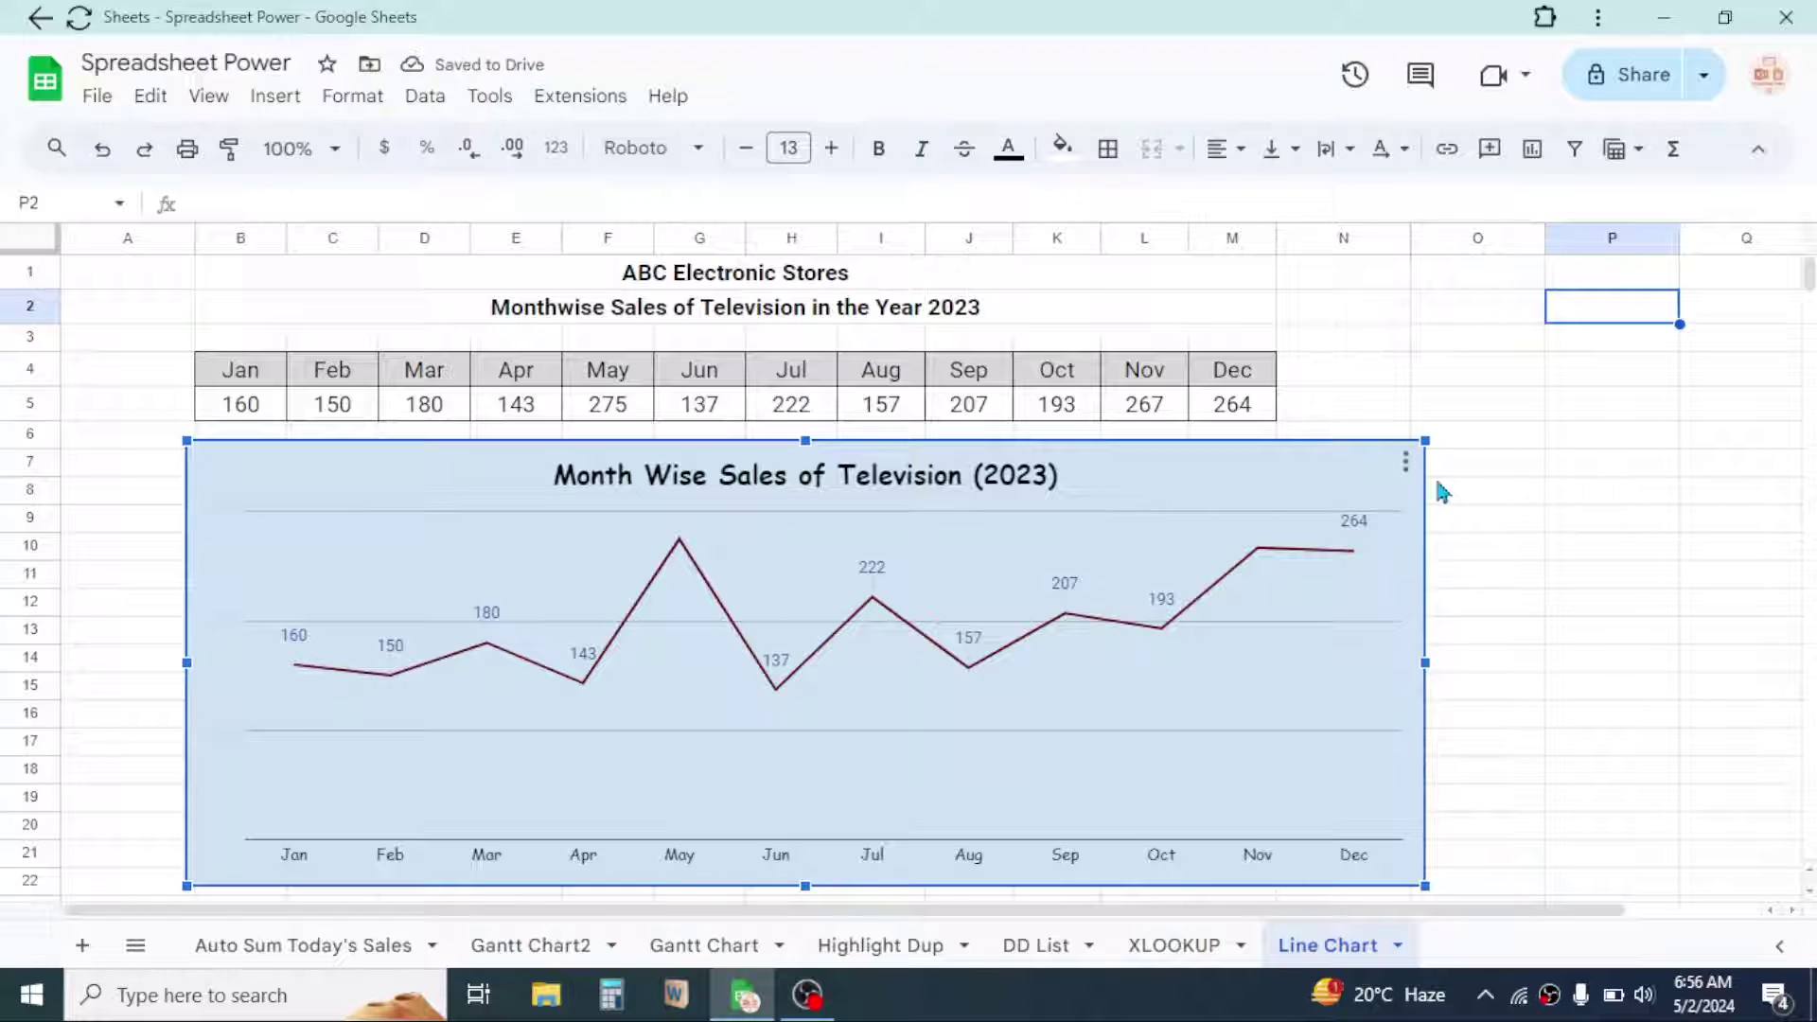
pyautogui.press('Delete')
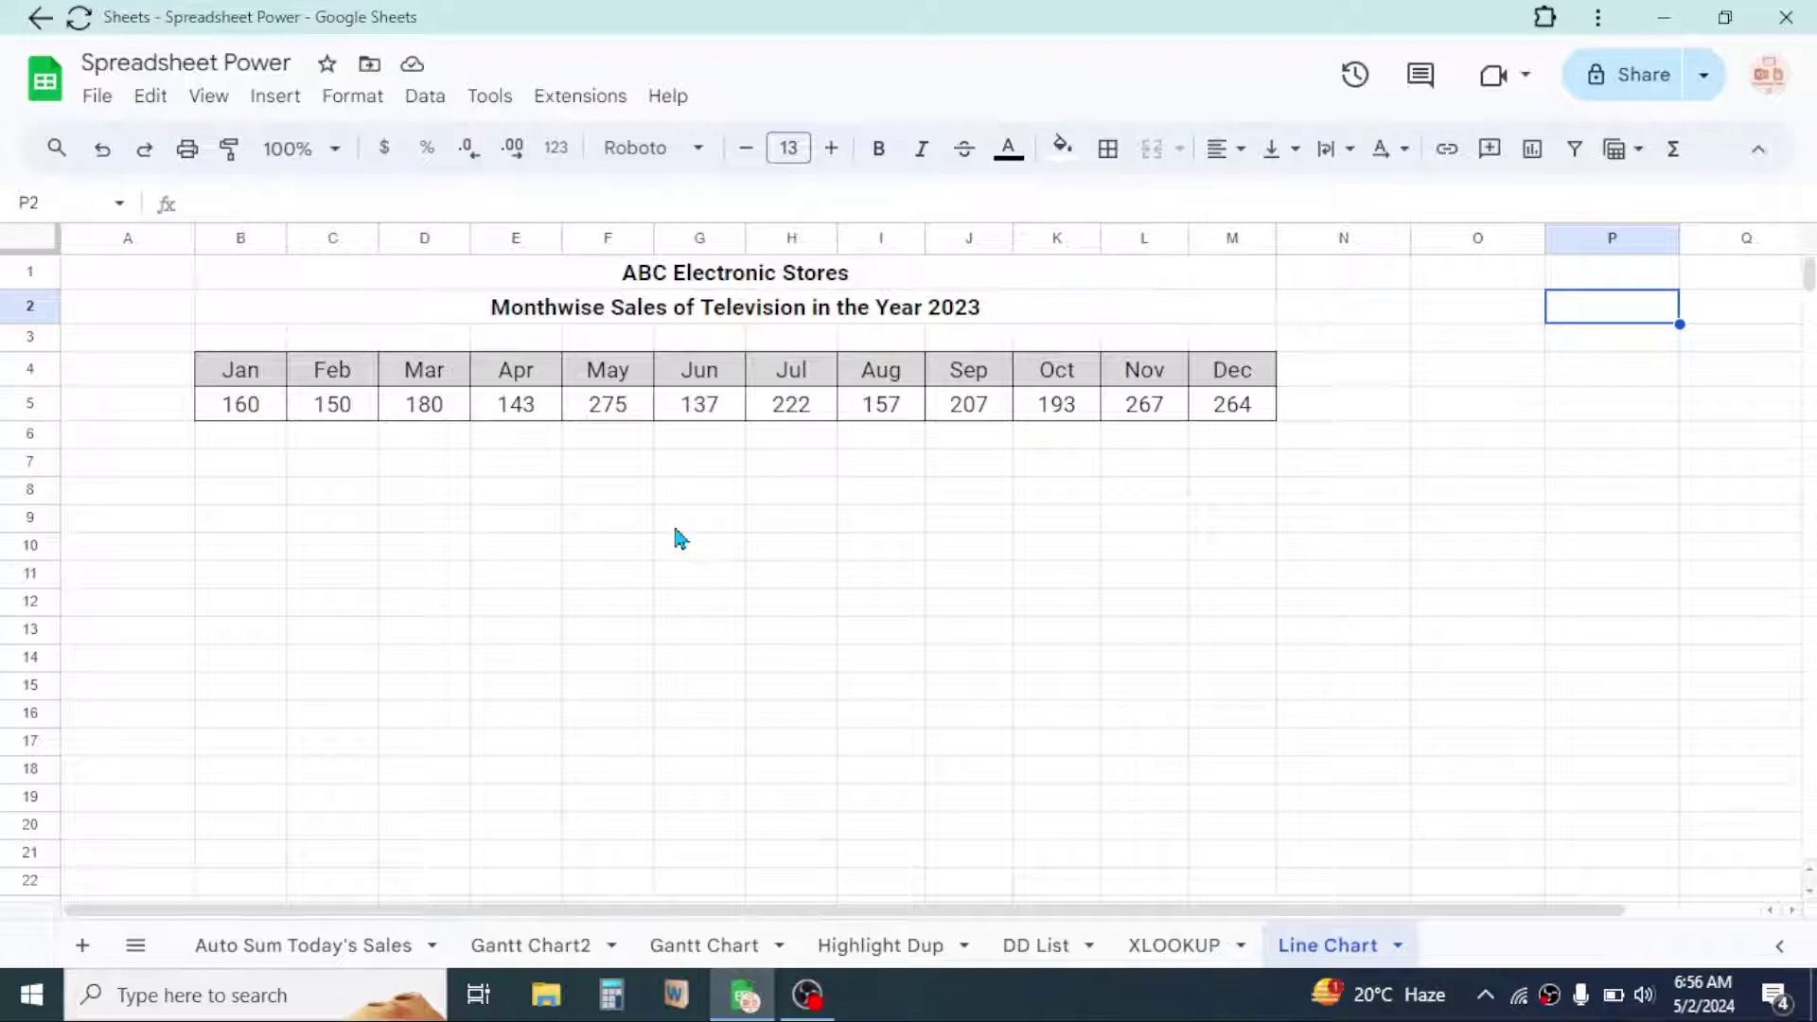
# - Insert a chart from the monthly sales data in B4:M5 and change its type to Line chart
pyautogui.moveTo(244, 376); pyautogui.dragTo(1234, 407)
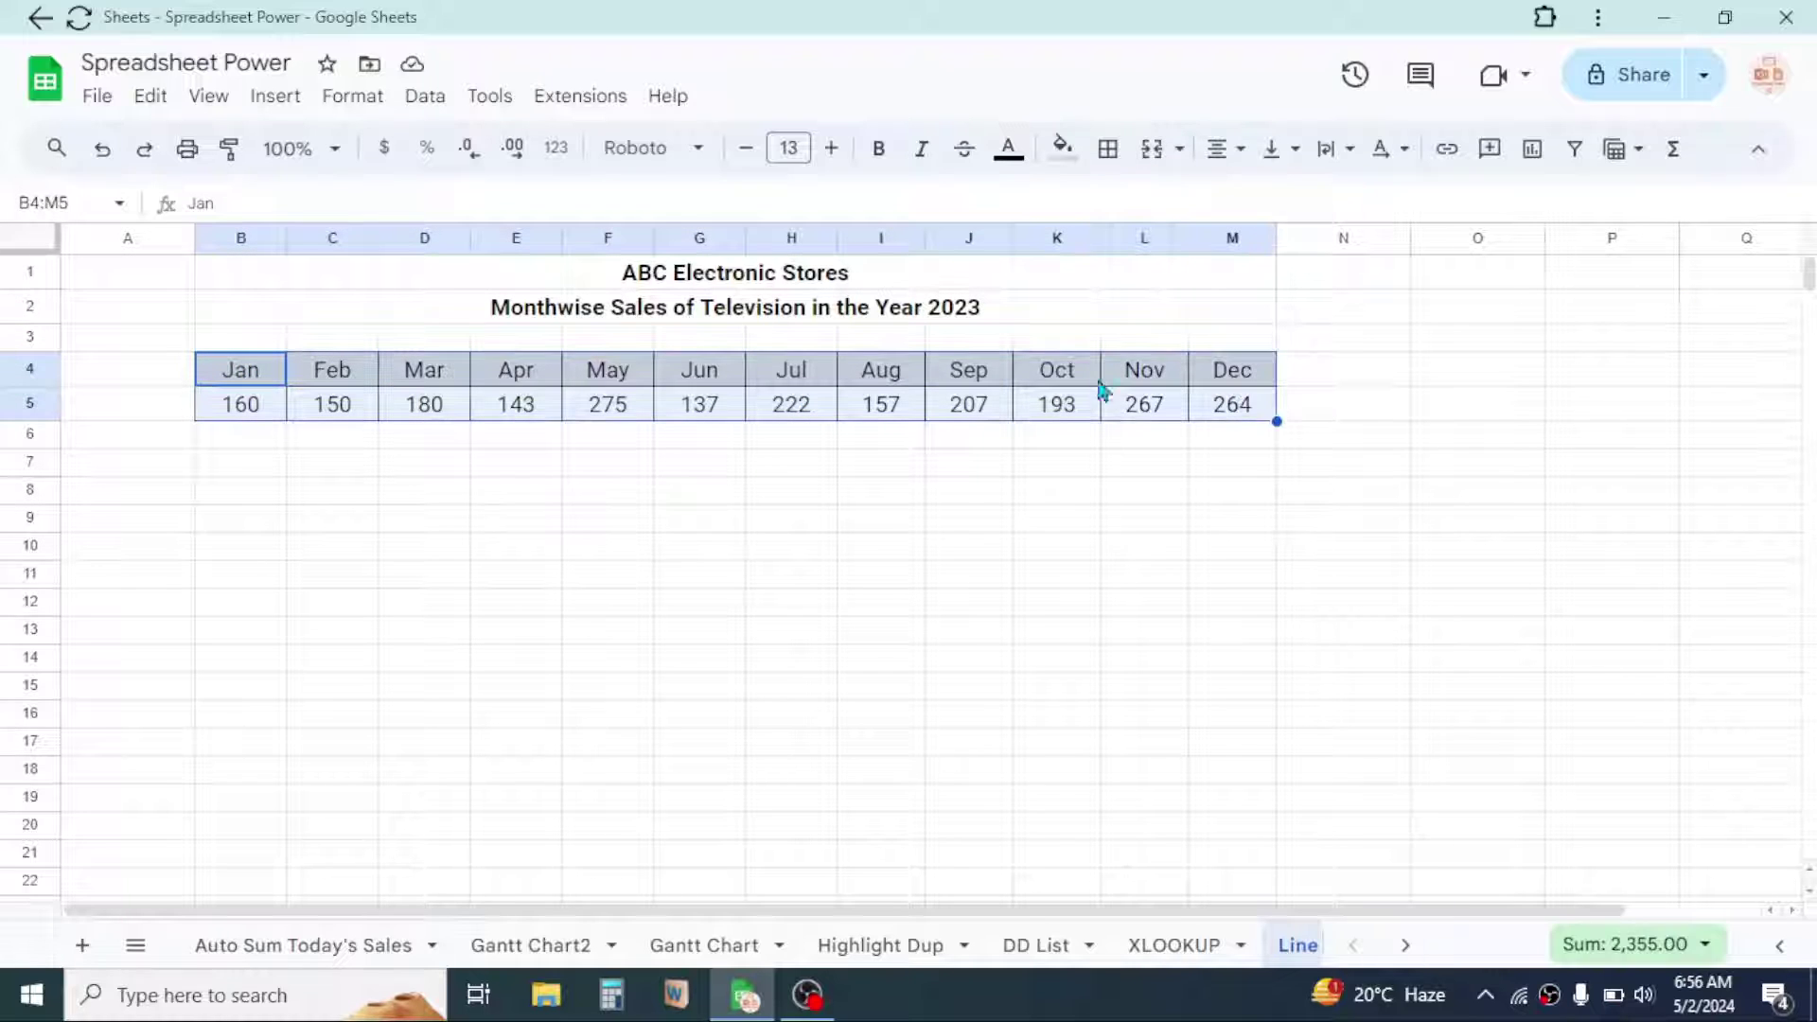
pyautogui.click(276, 96)
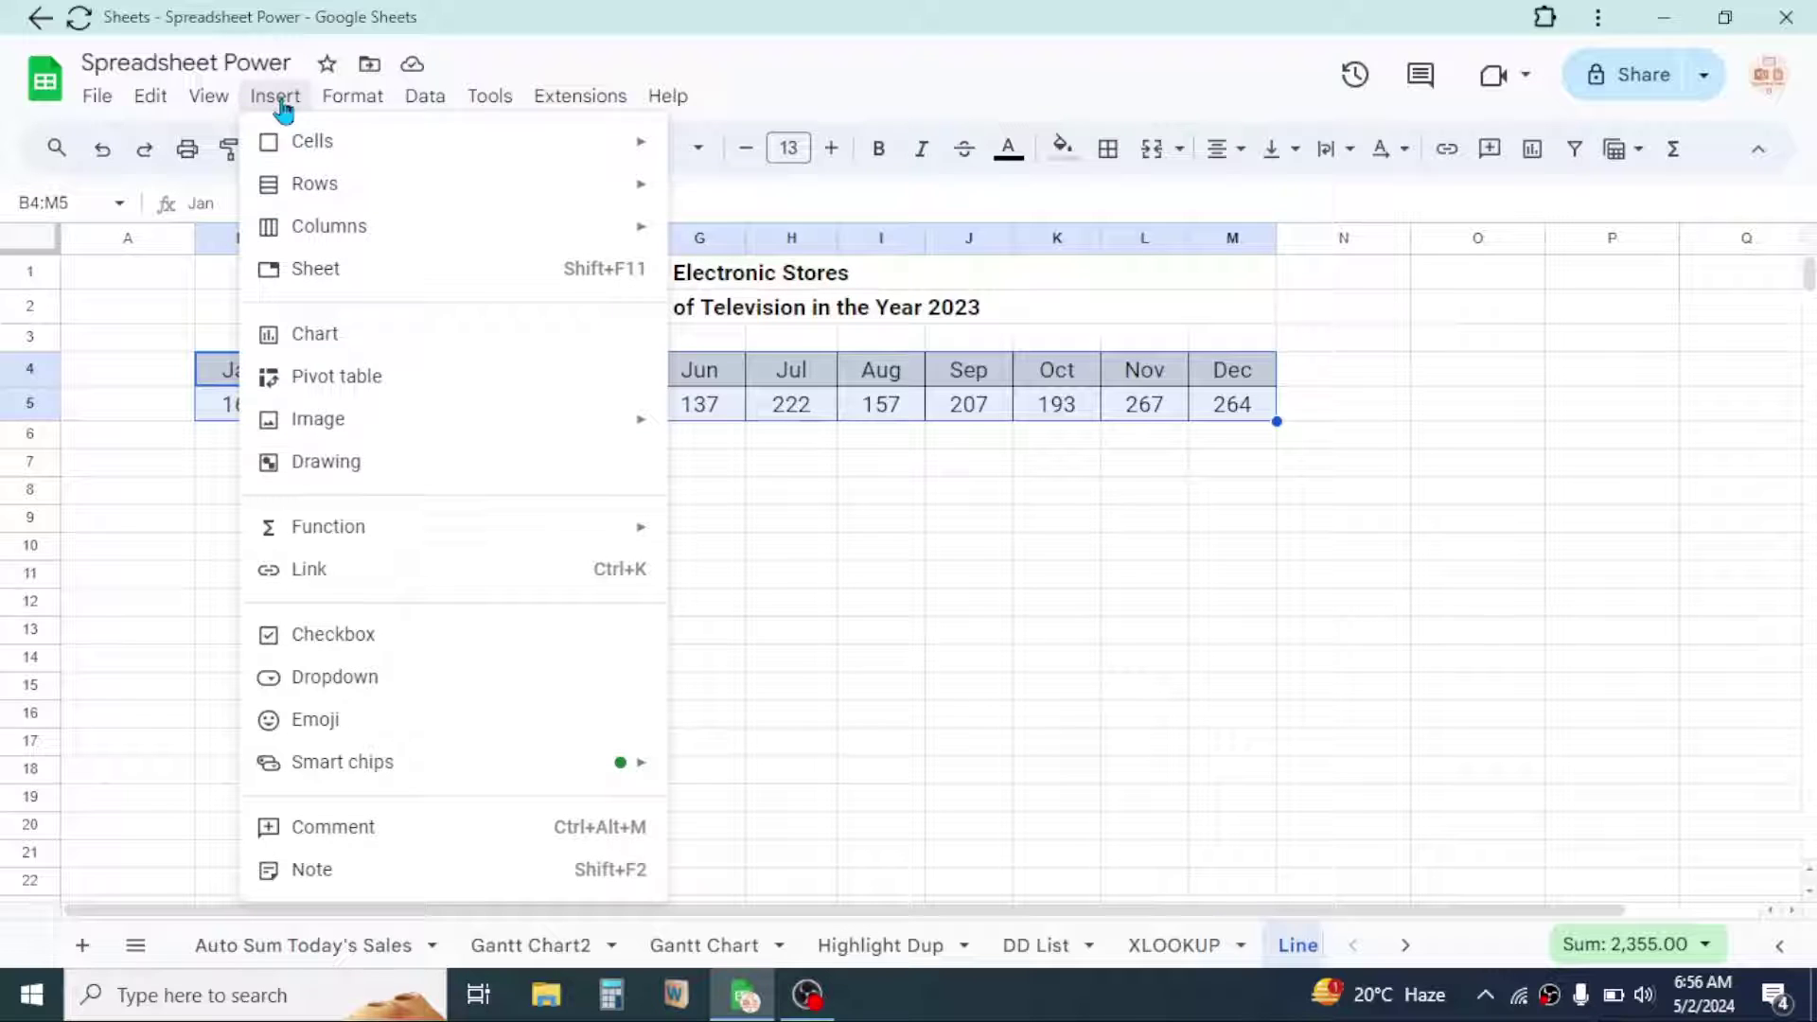
pyautogui.click(335, 340)
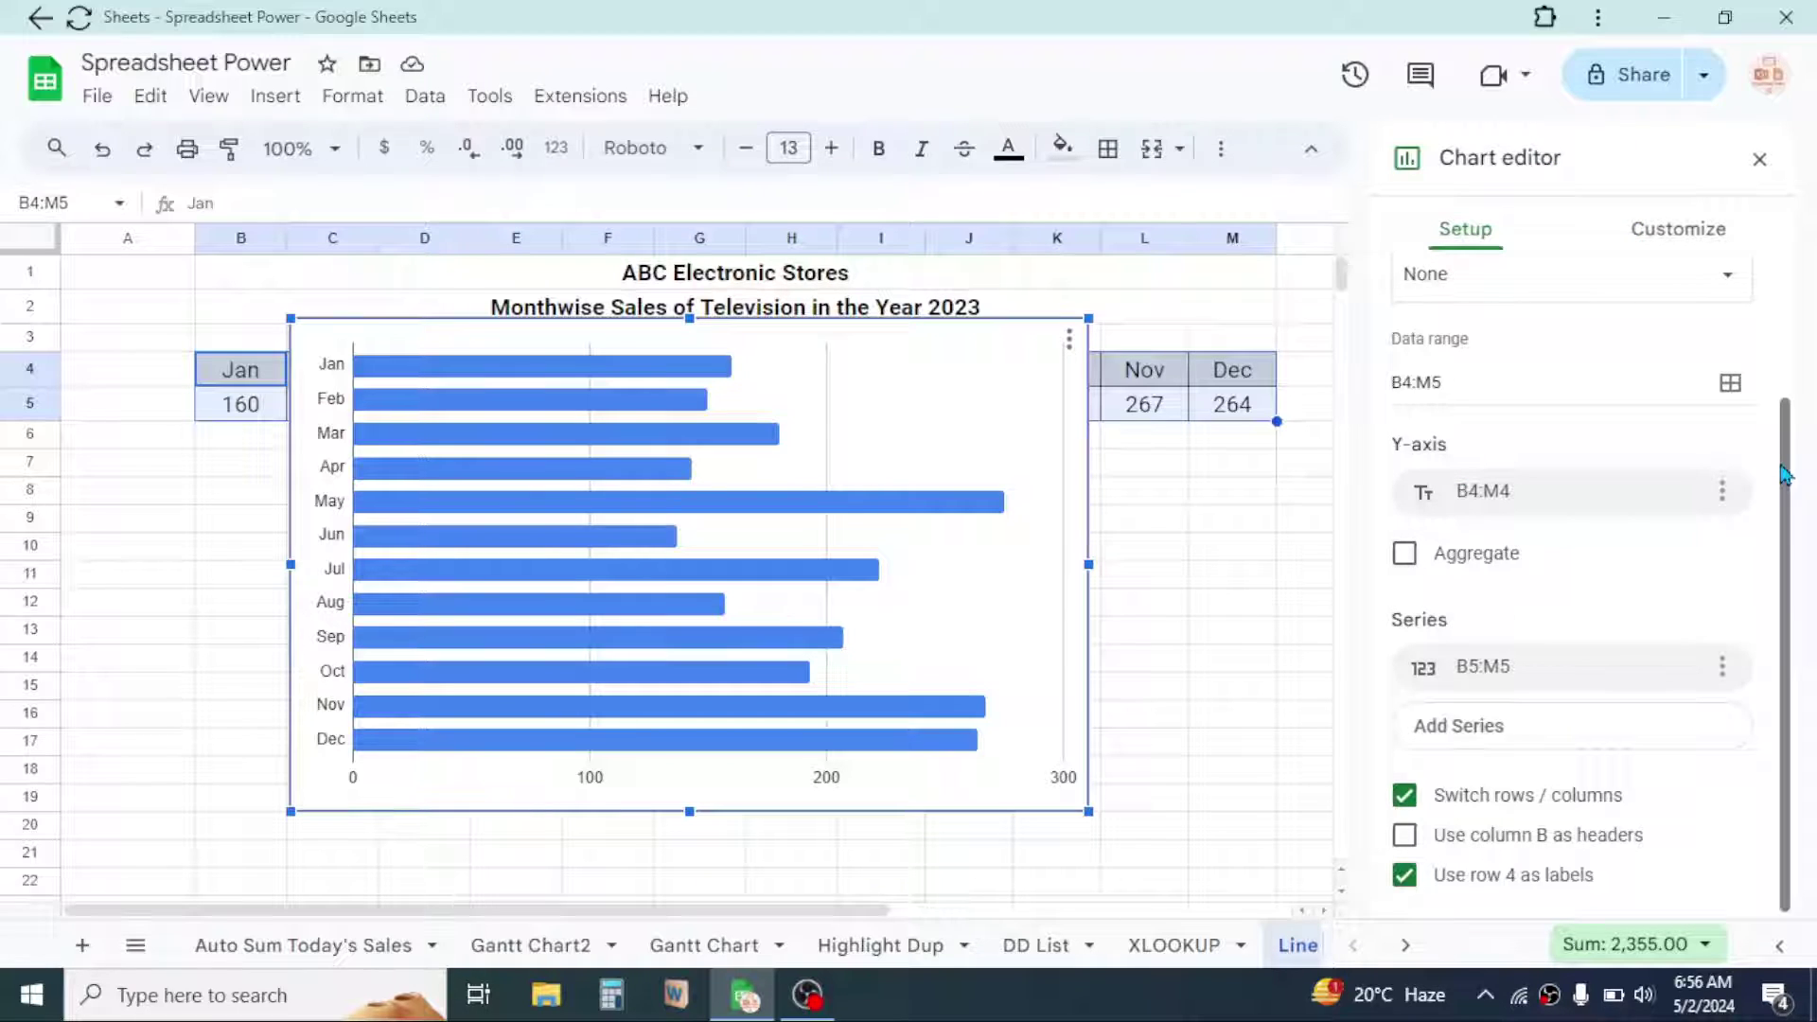
pyautogui.moveTo(1787, 500); pyautogui.dragTo(1794, 341)
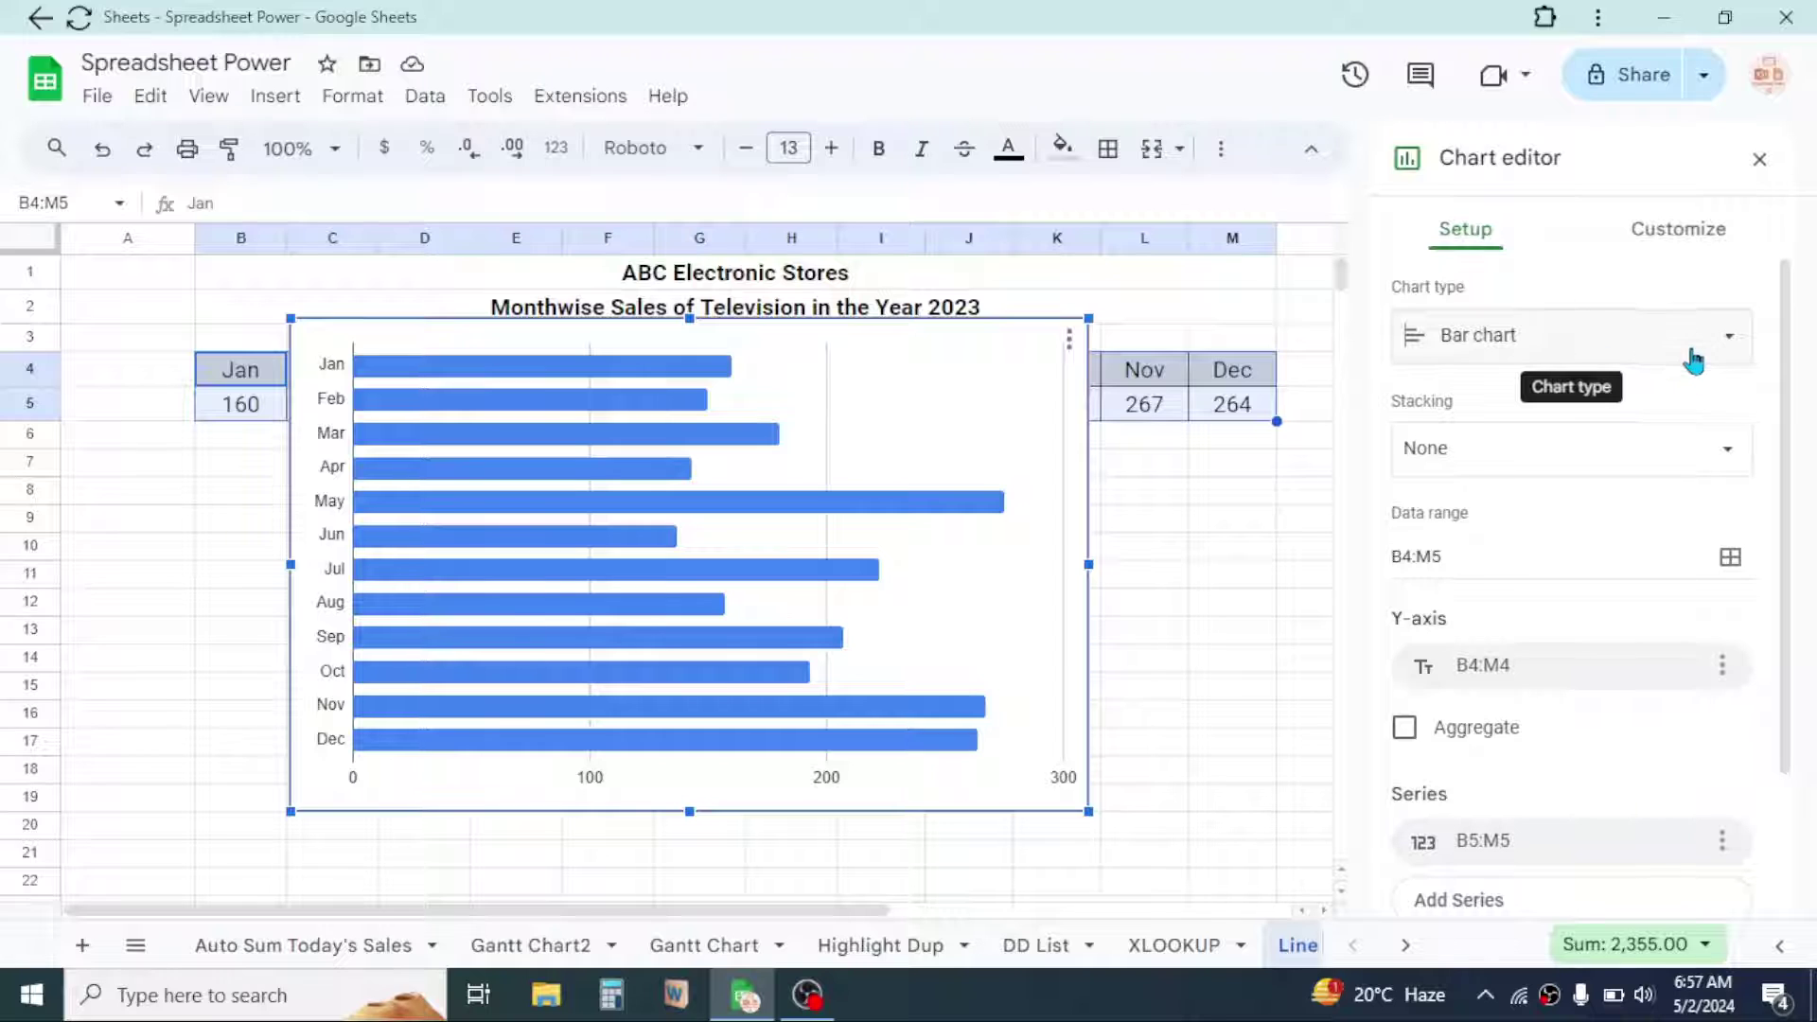
pyautogui.click(1732, 341)
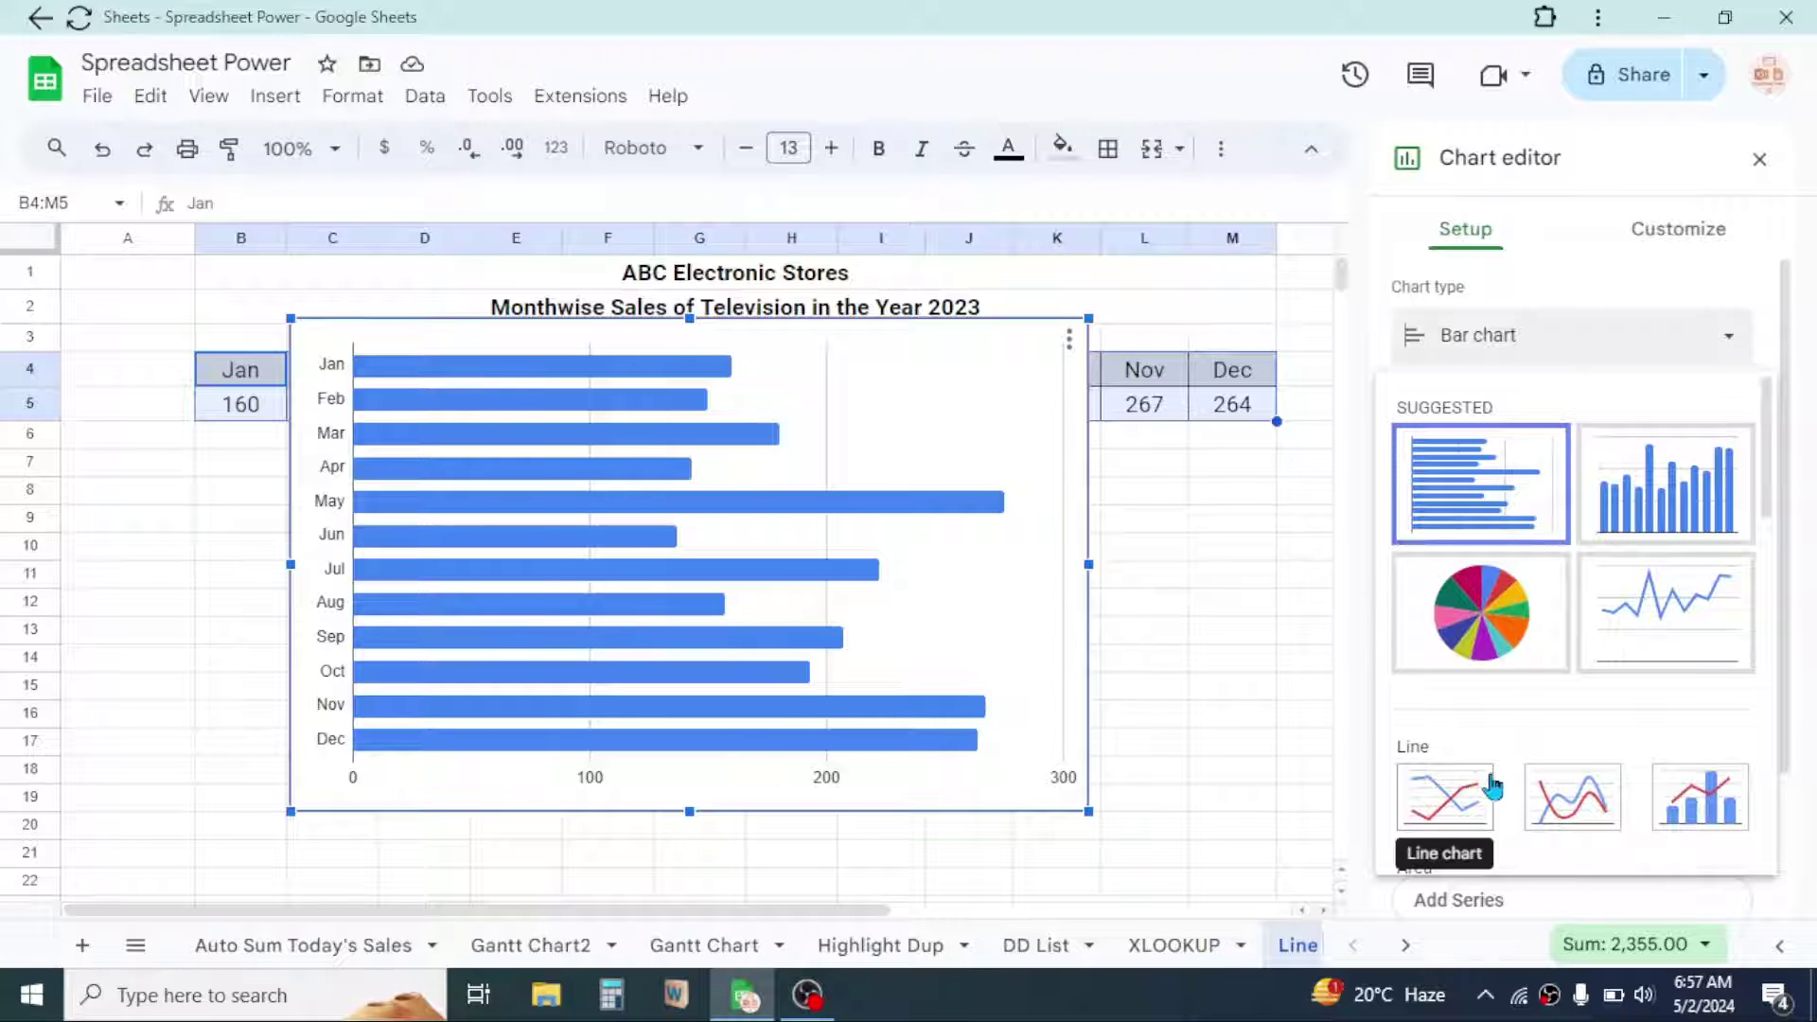
pyautogui.click(1682, 613)
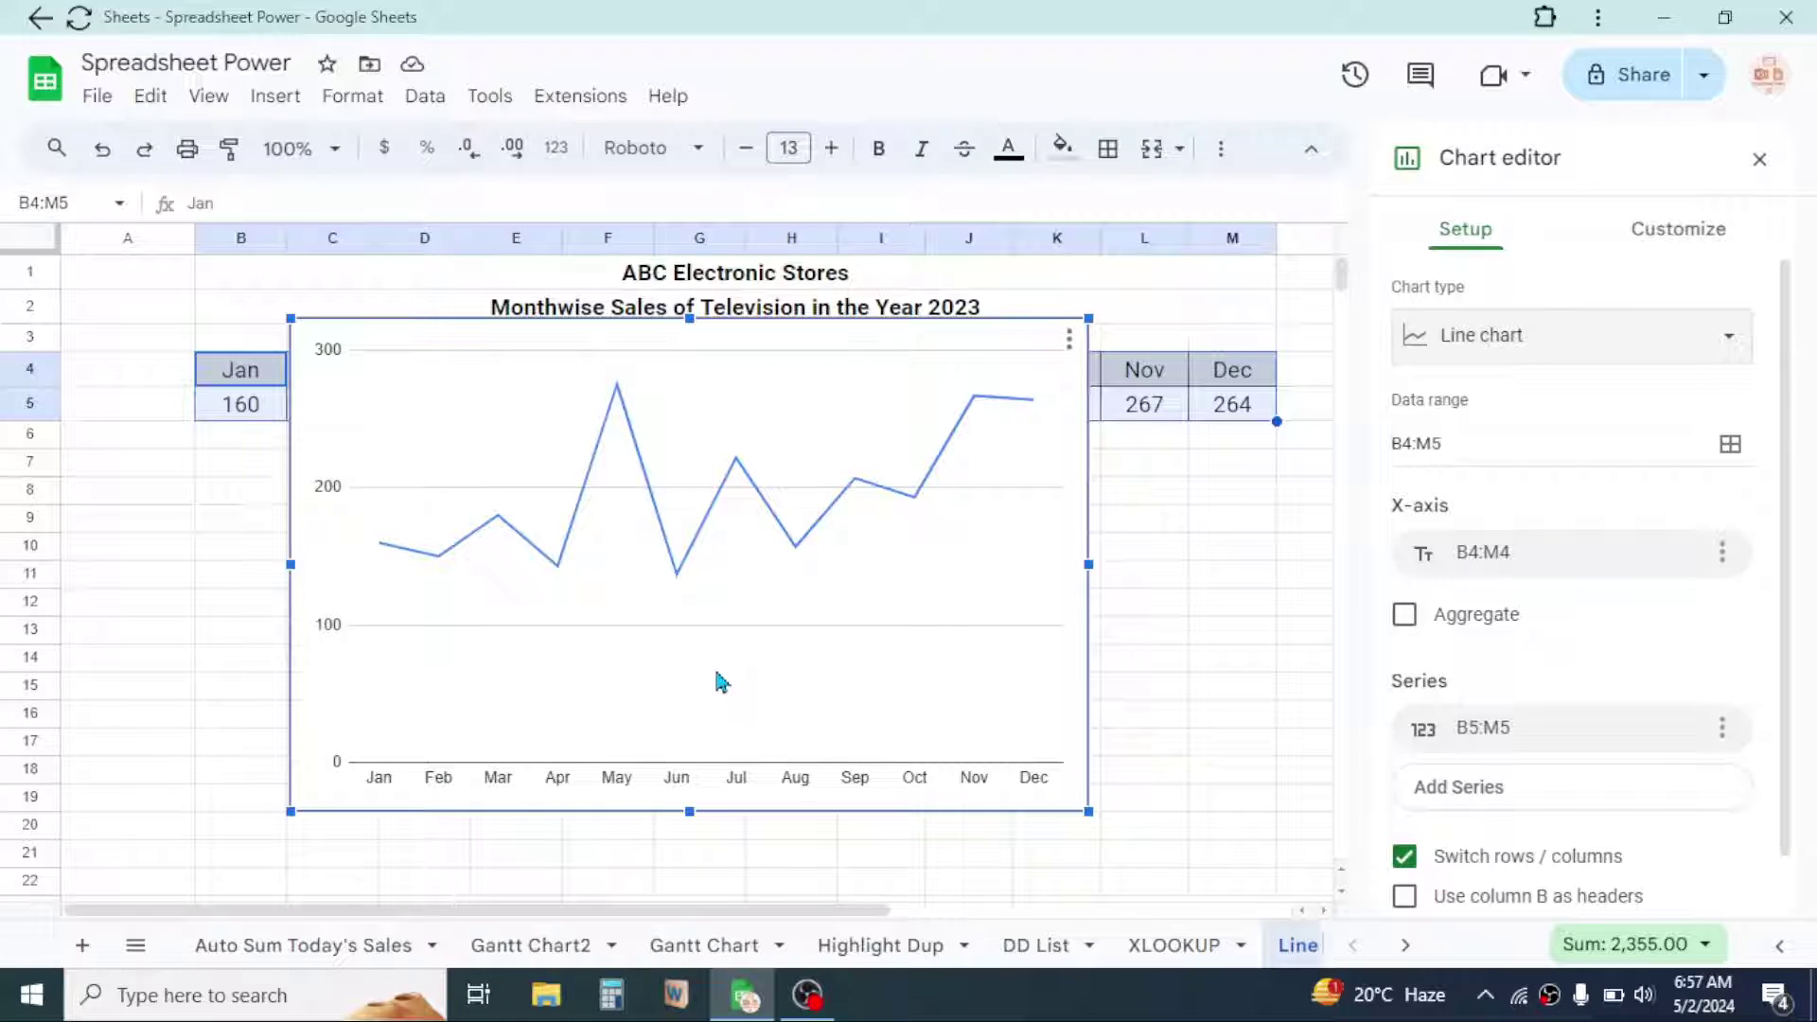
# - Set the line chart's background color to a light blue
pyautogui.click(1681, 229)
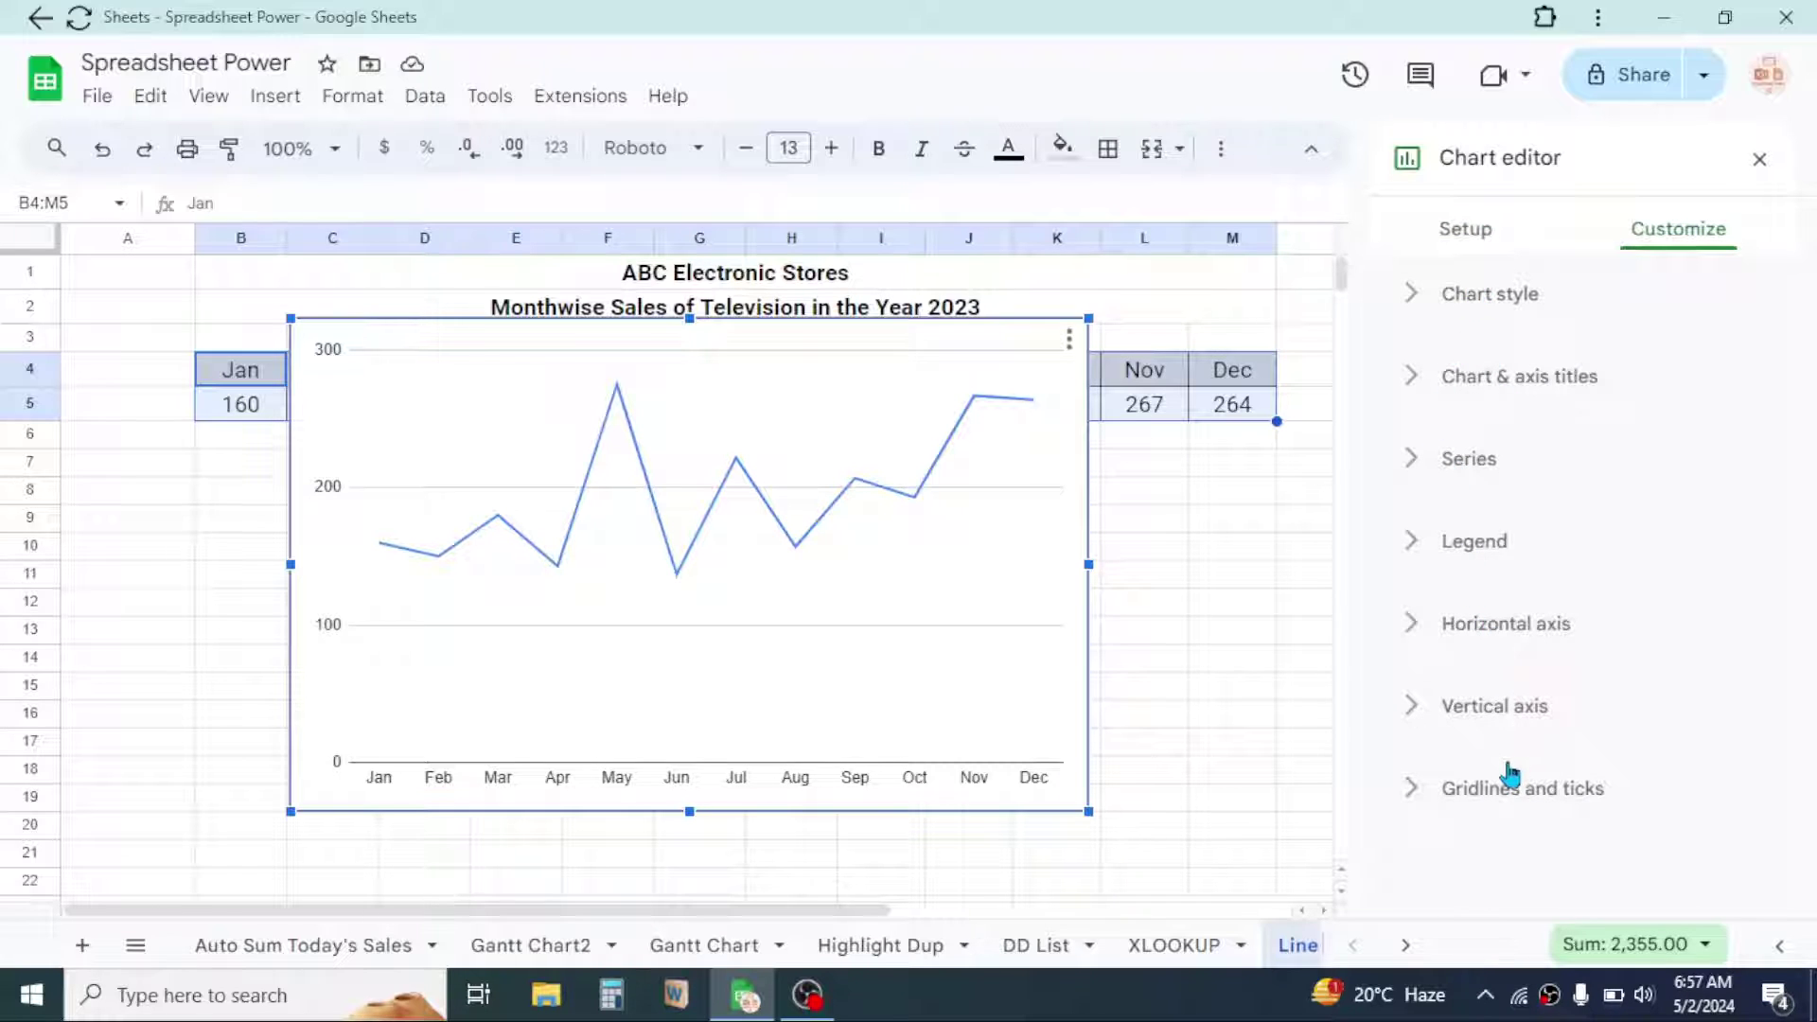
pyautogui.click(1417, 299)
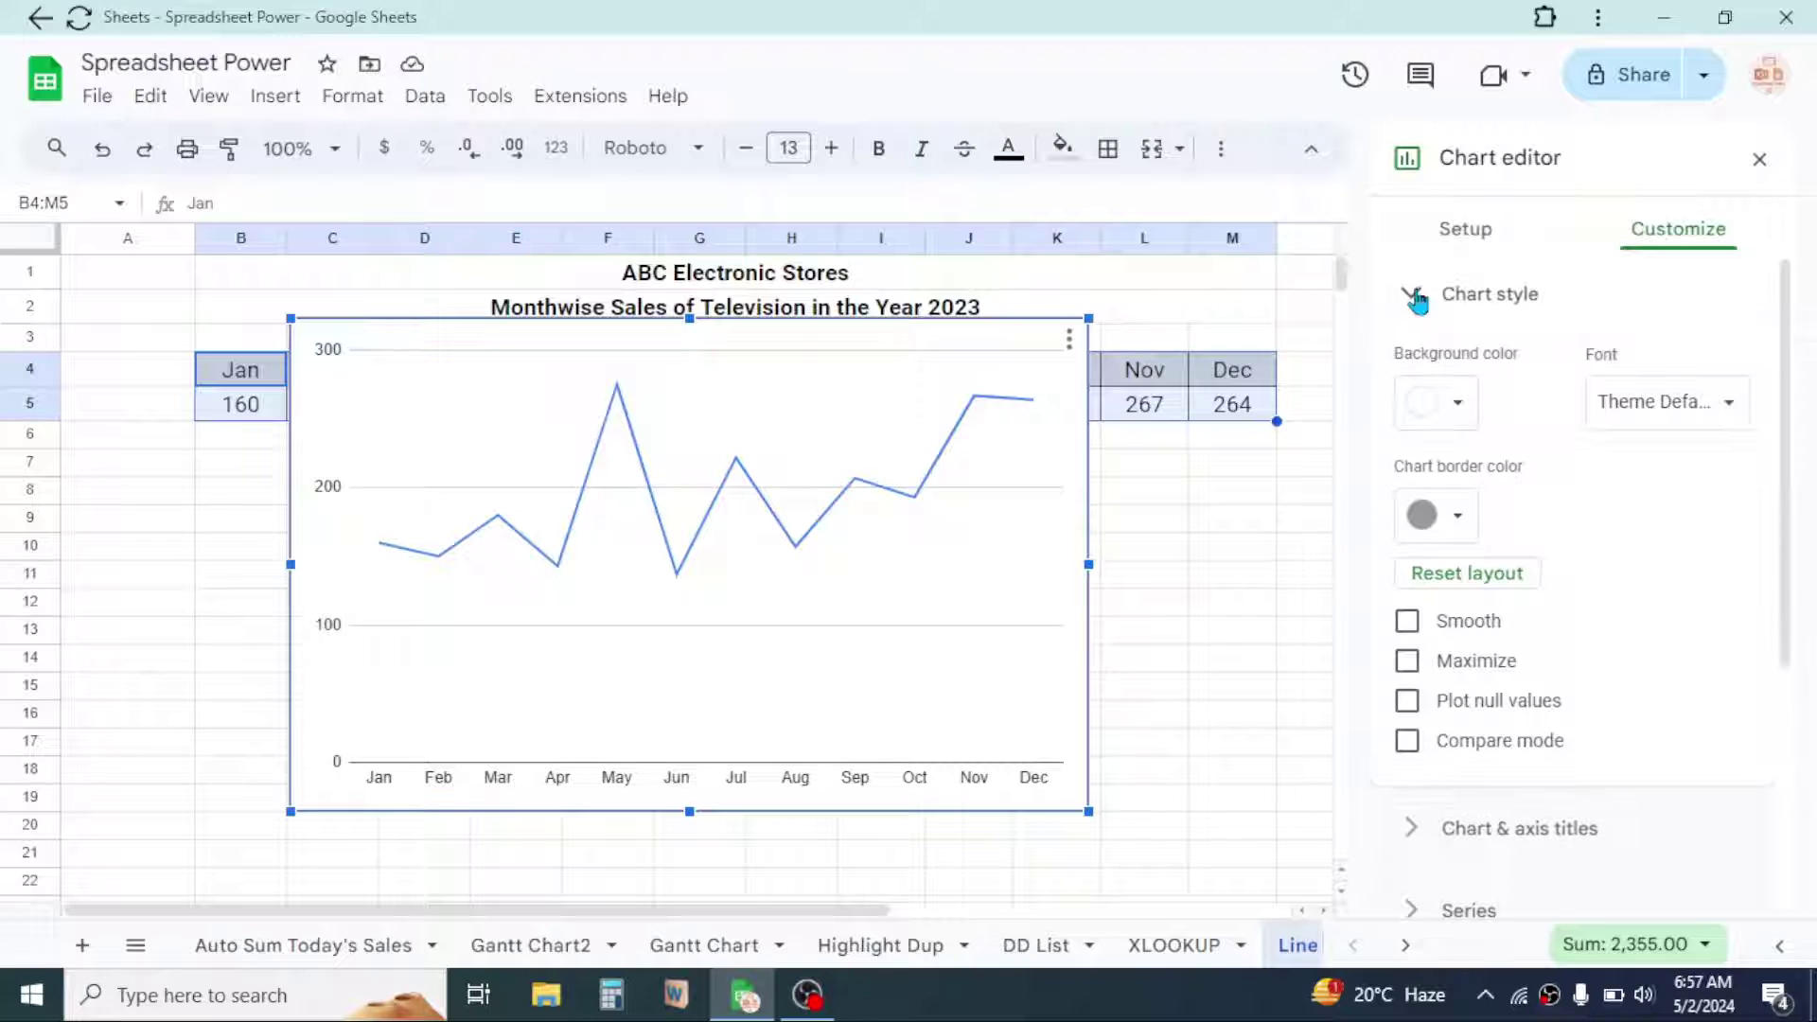
pyautogui.click(1462, 407)
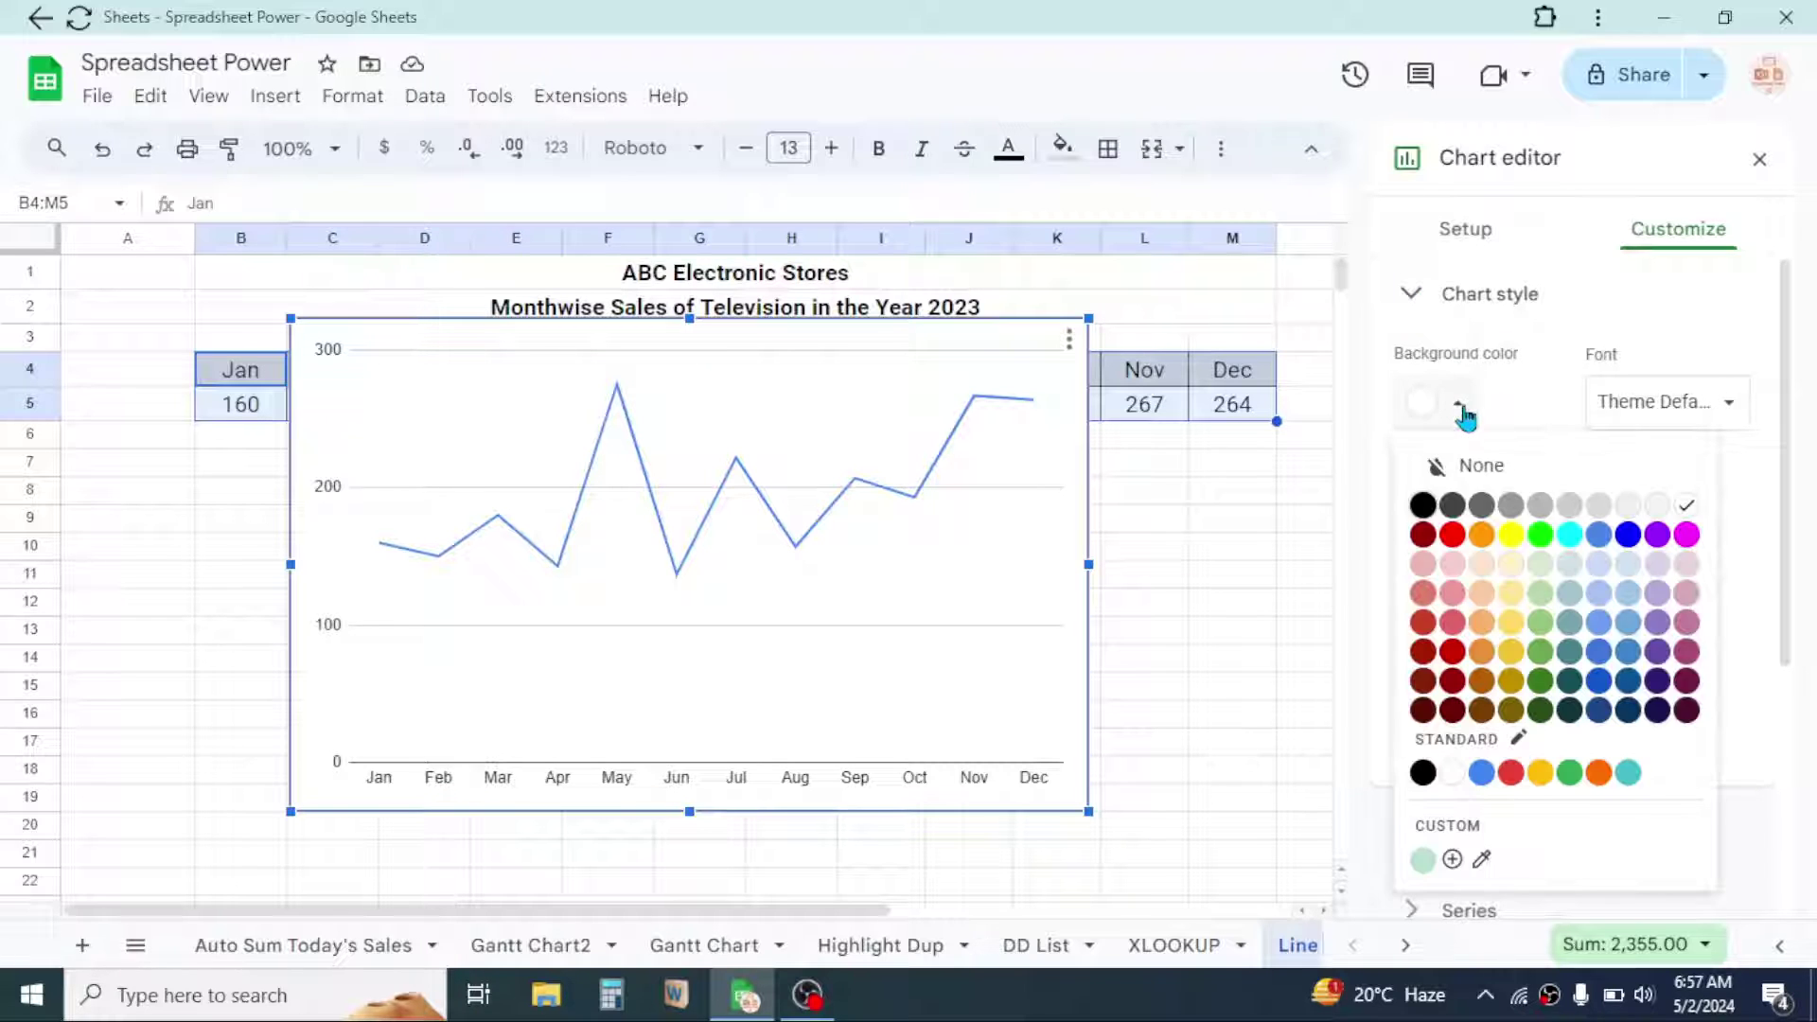
pyautogui.click(1600, 566)
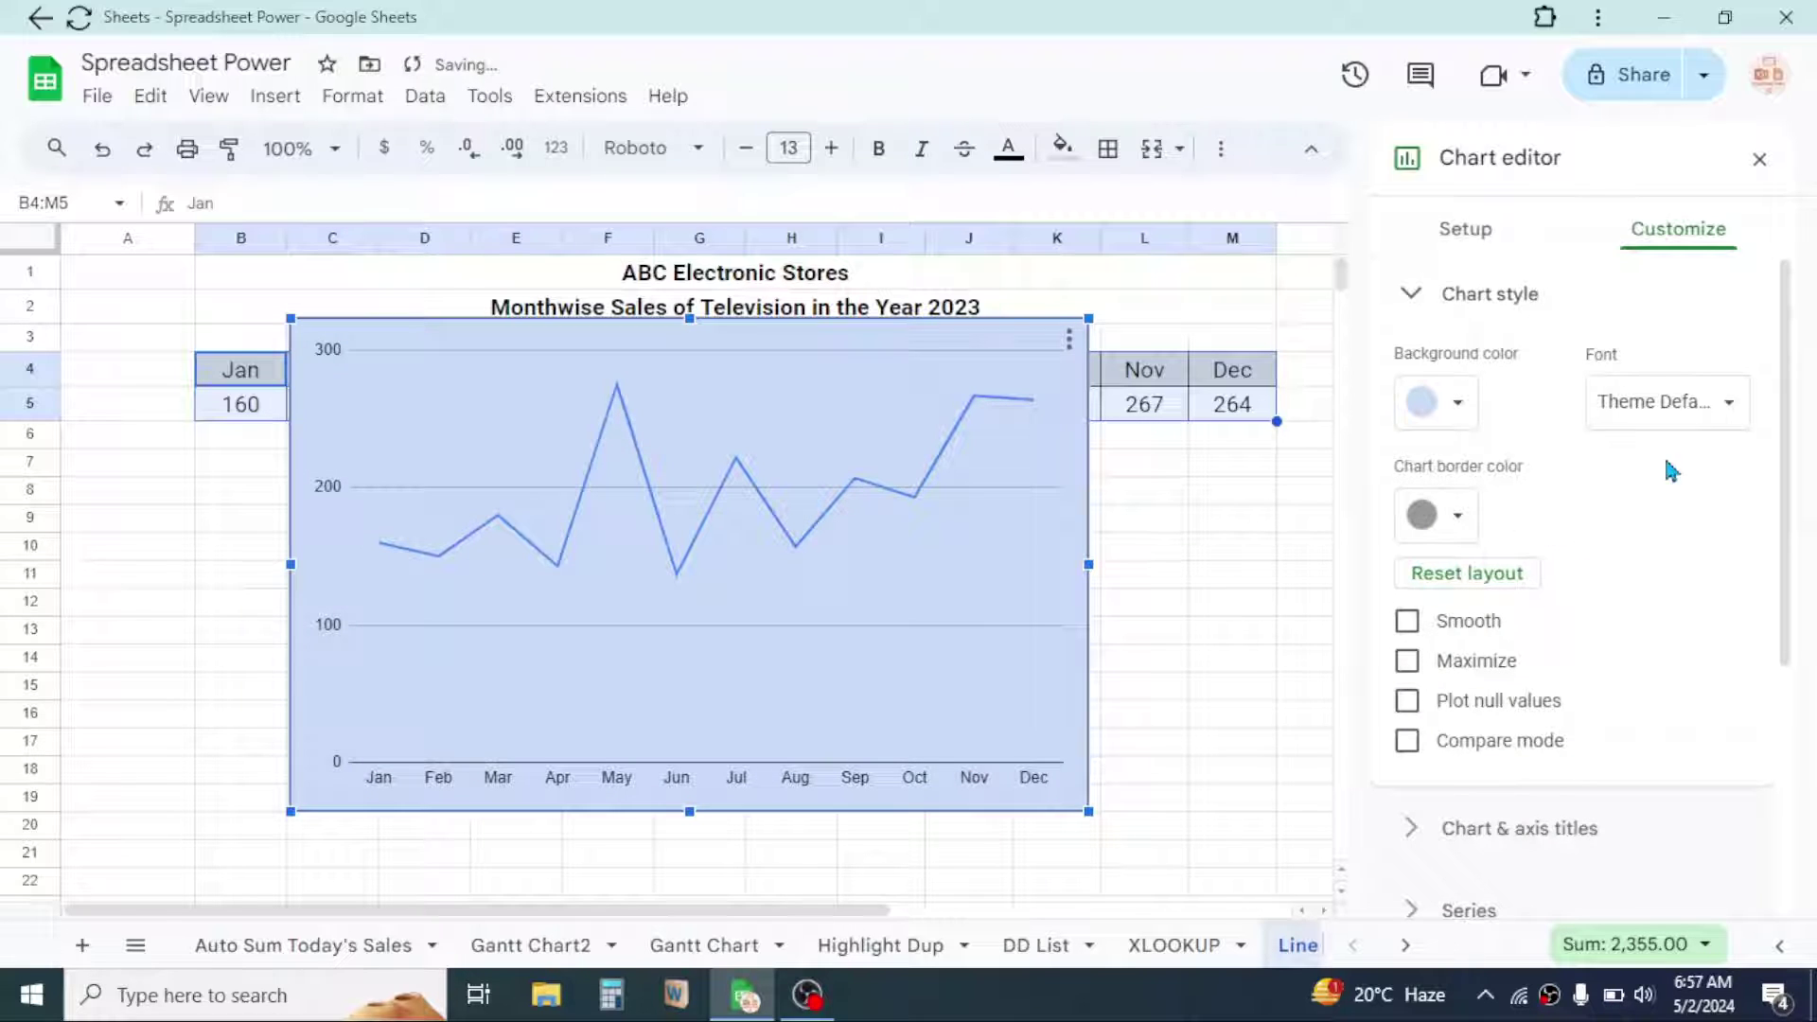
# - Set the chart's font to Comic Sans MS and its border color to dark blue
pyautogui.click(1733, 405)
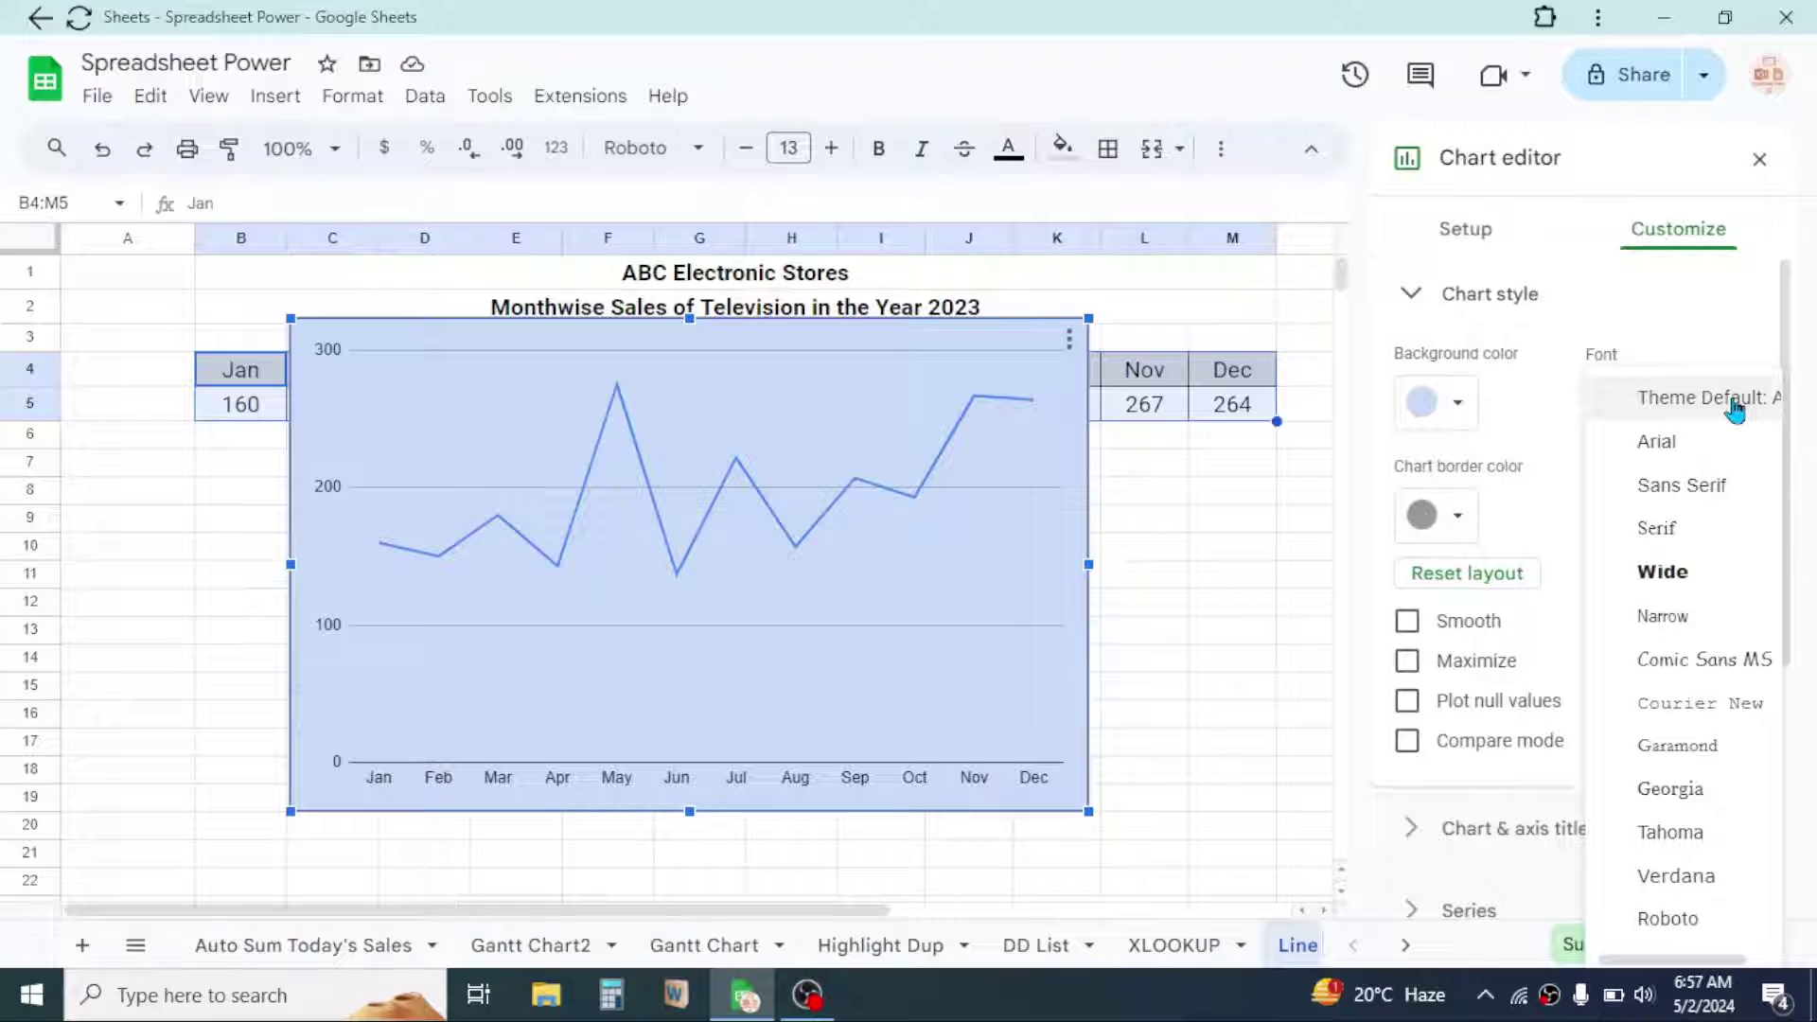
pyautogui.click(1679, 663)
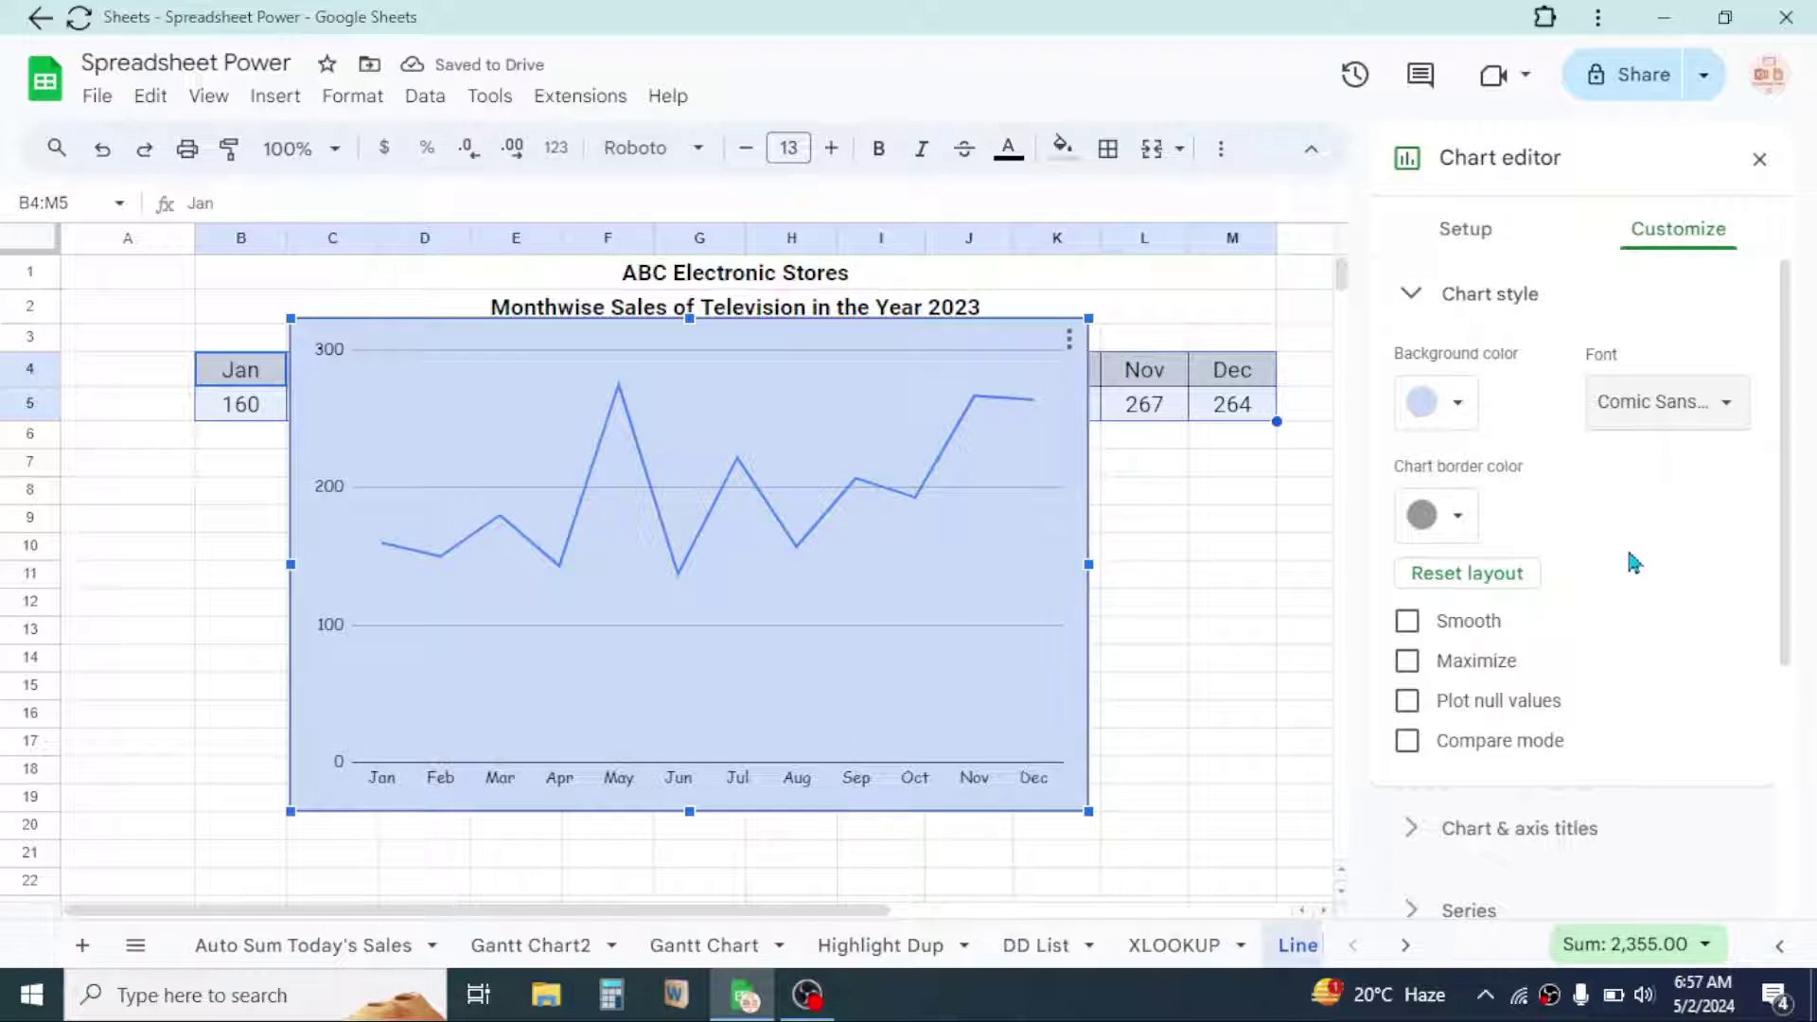
pyautogui.click(1460, 519)
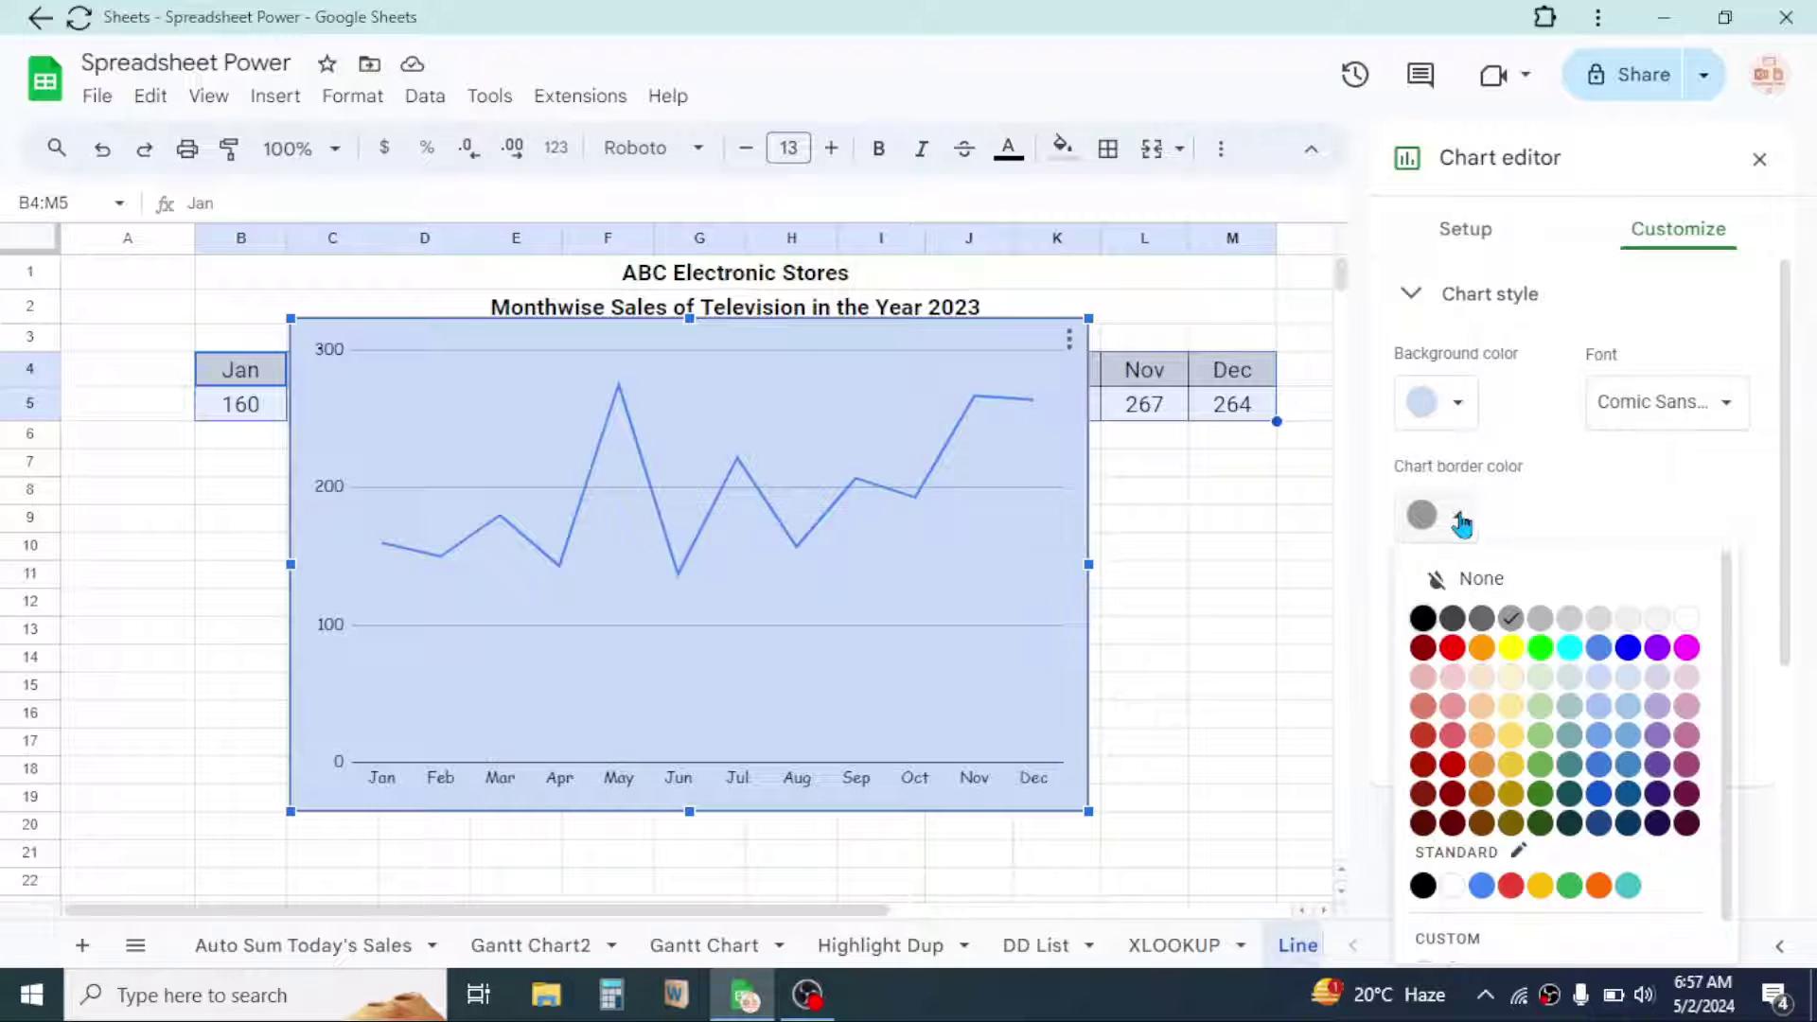
pyautogui.click(1630, 795)
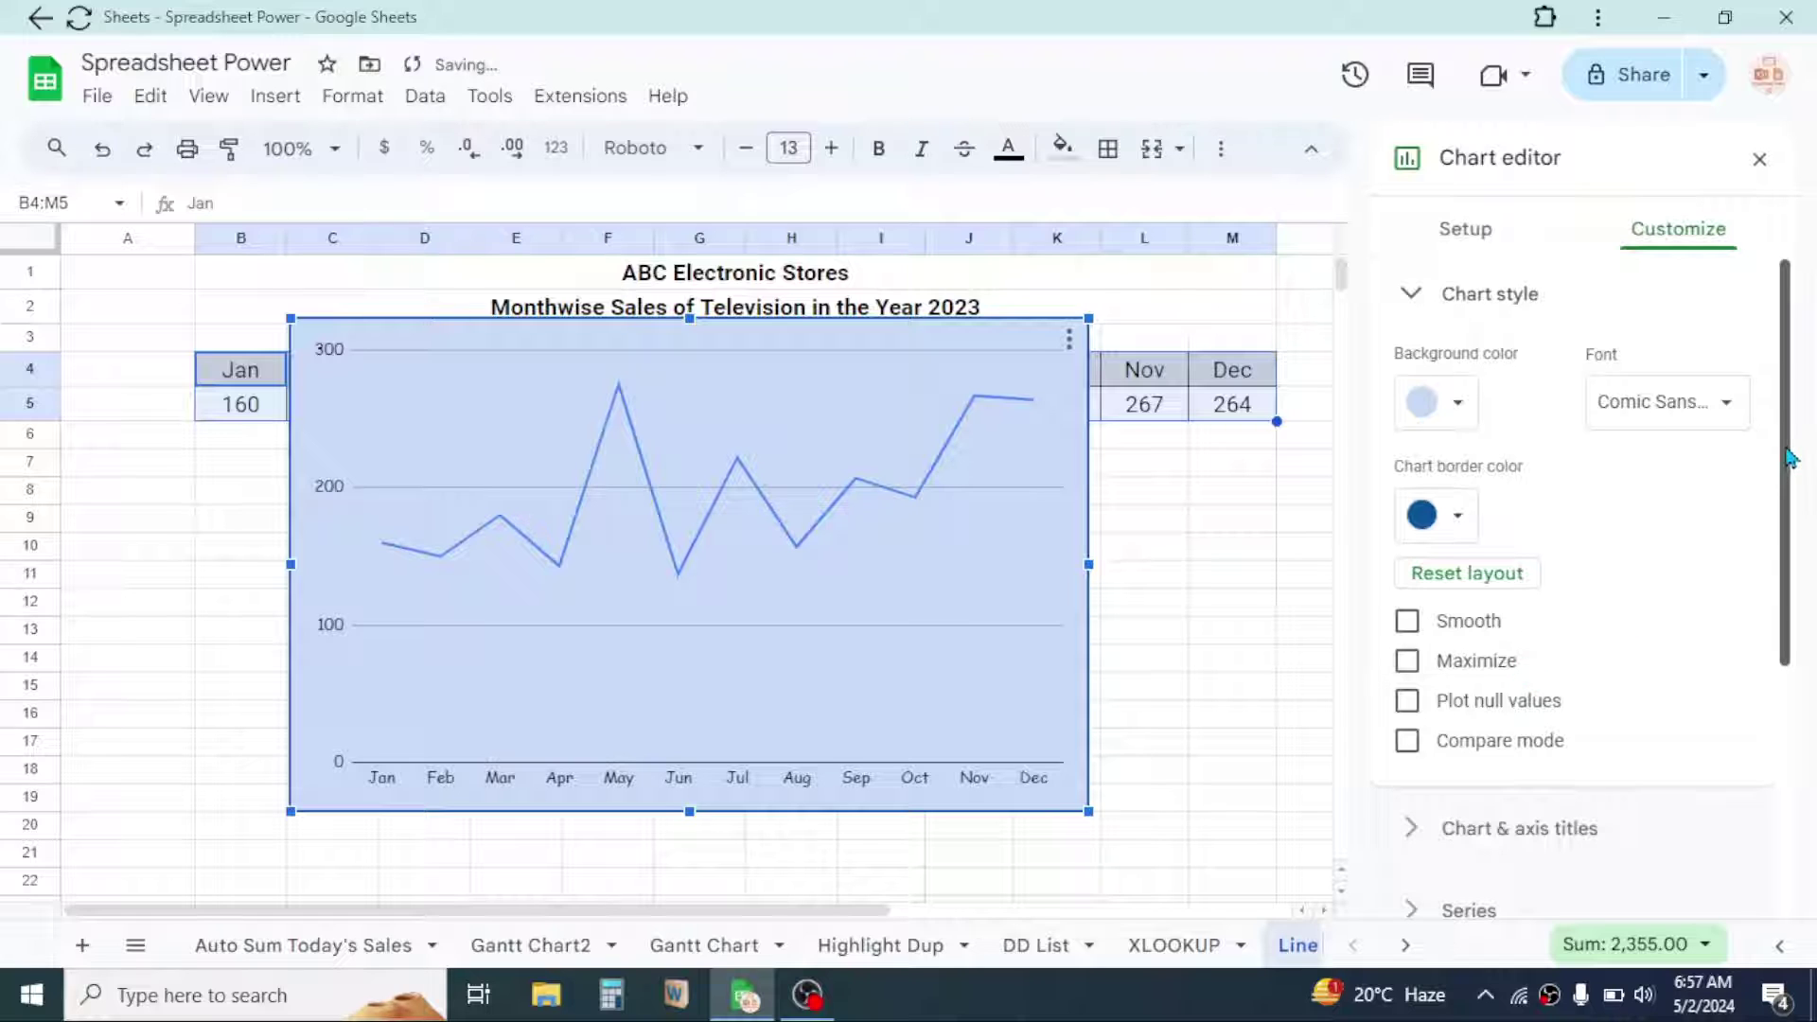
# - Enter "Month Wise Sales Of Television in 2023" as the chart title
pyautogui.moveTo(1789, 457); pyautogui.dragTo(1787, 562)
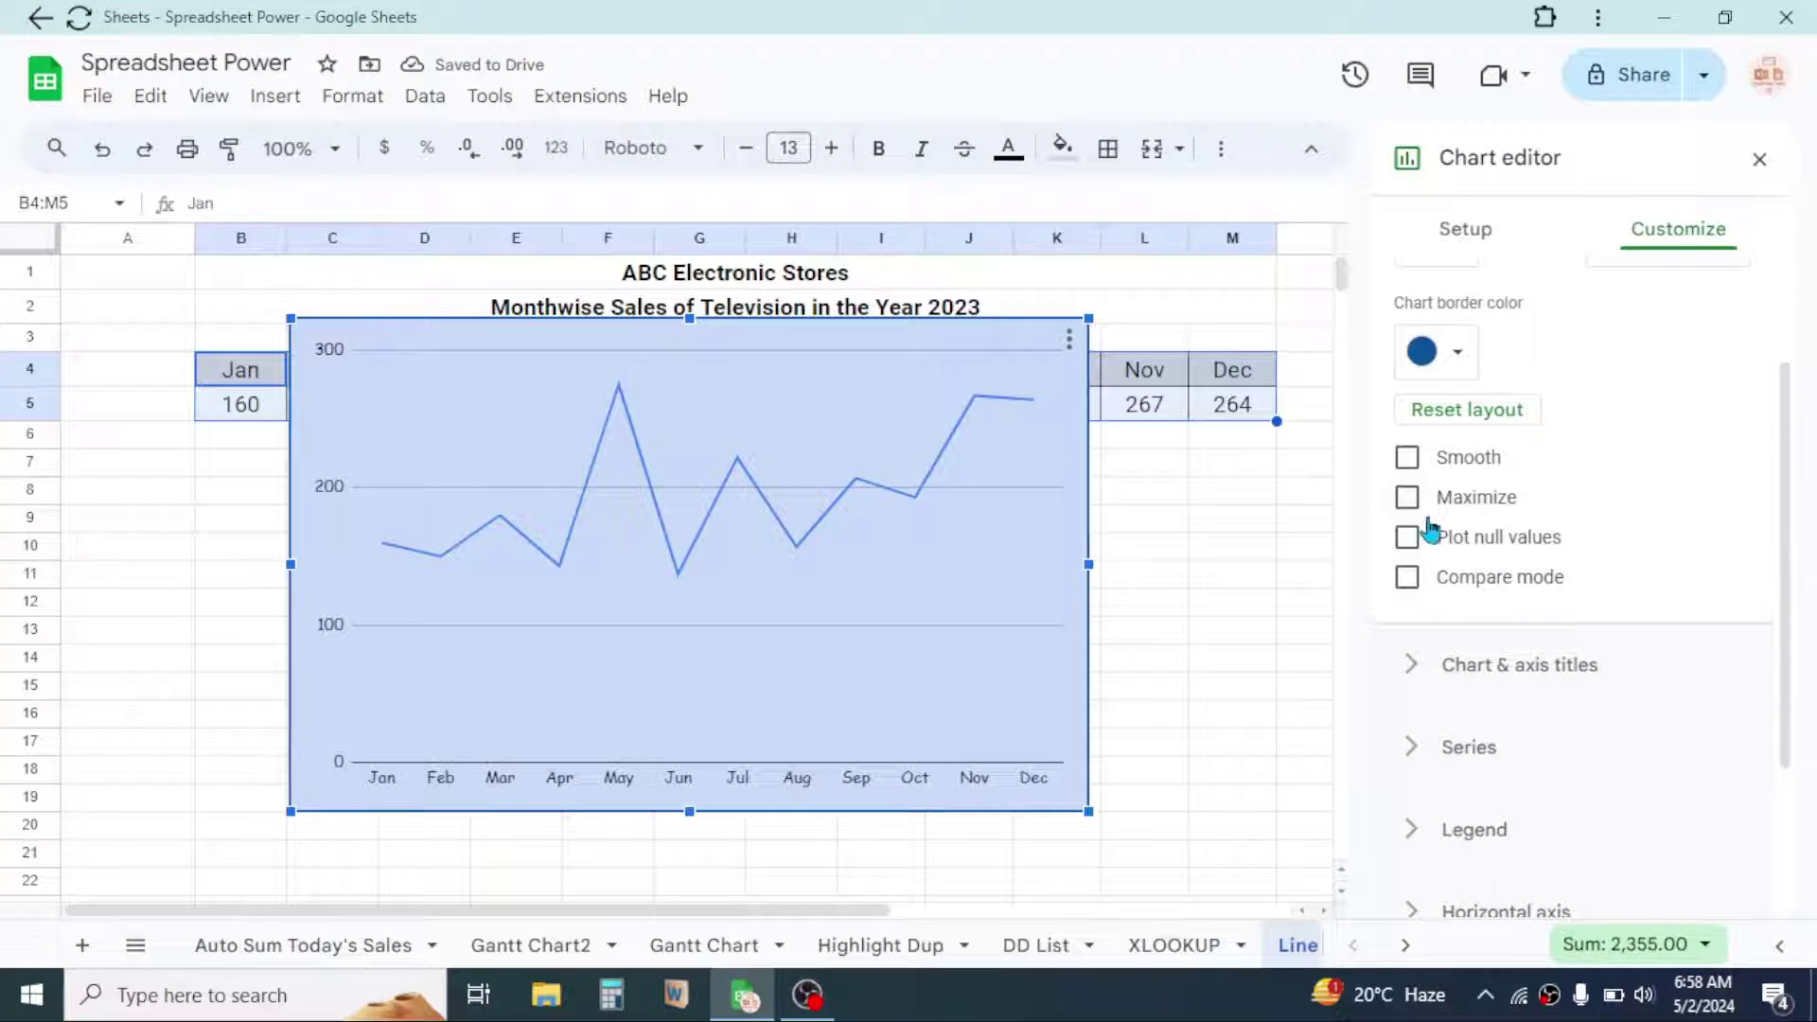
pyautogui.scroll(-1, 1661, 622)
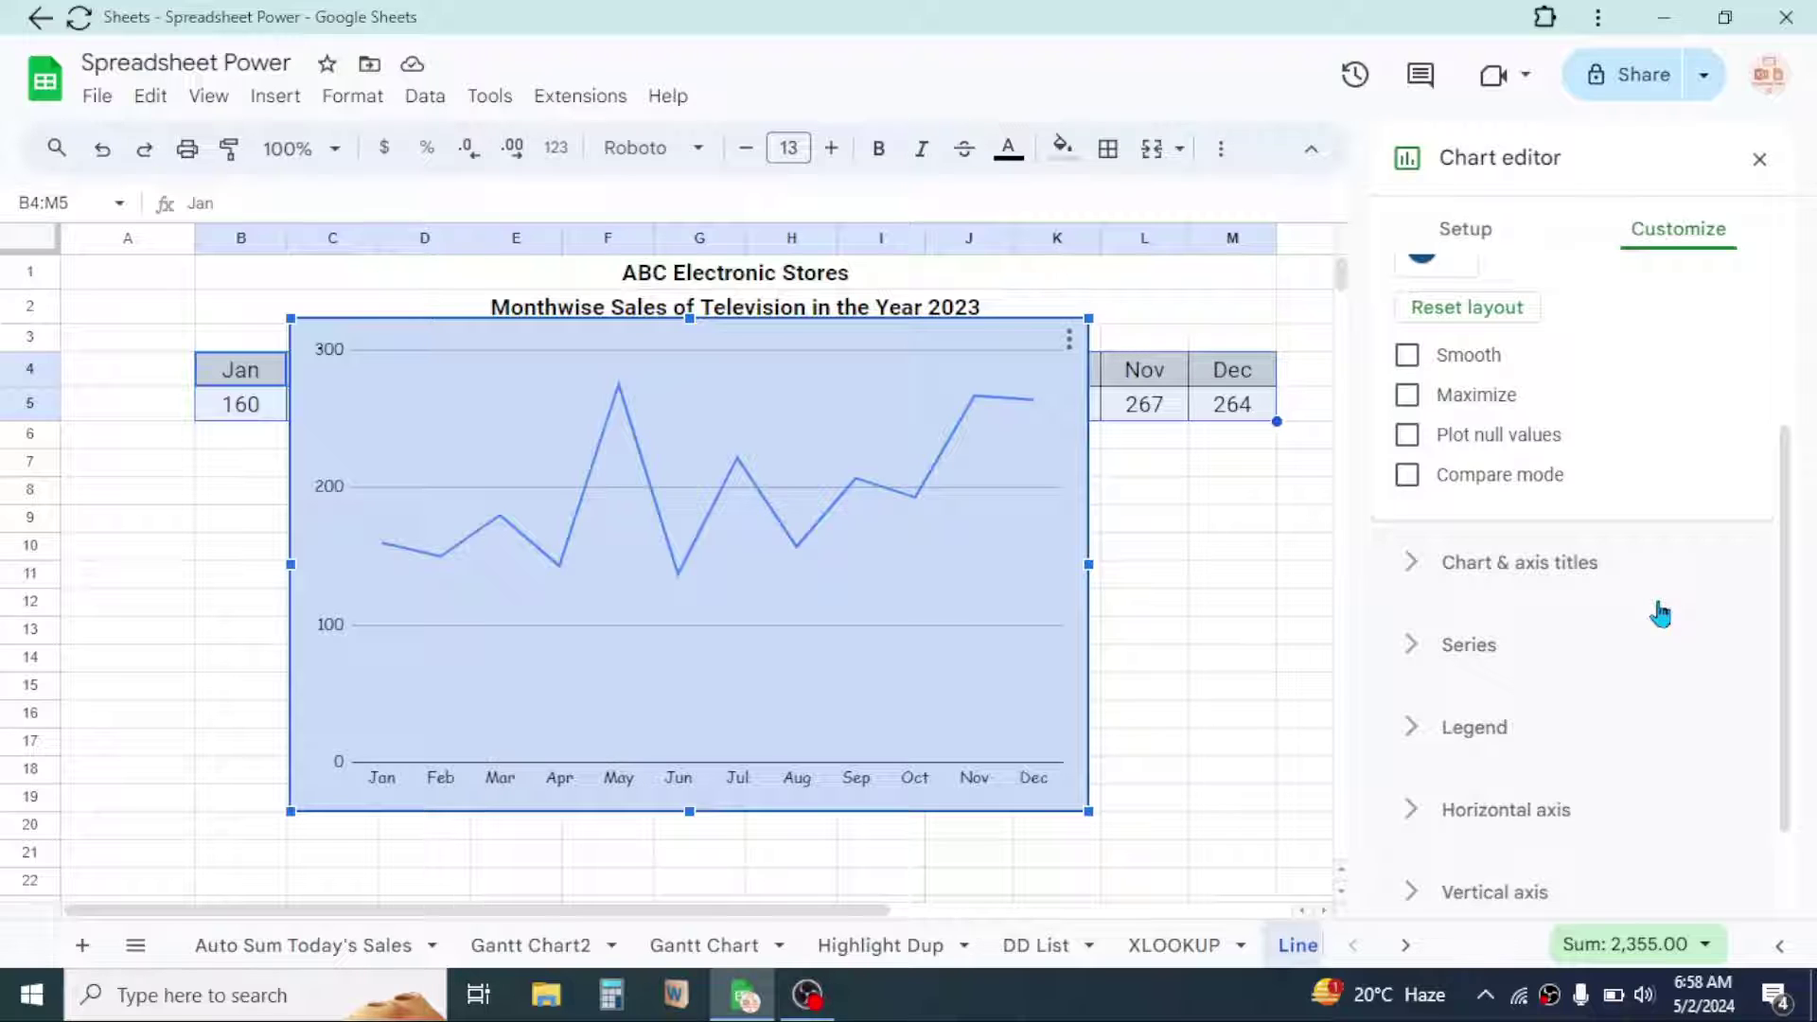
pyautogui.click(1413, 568)
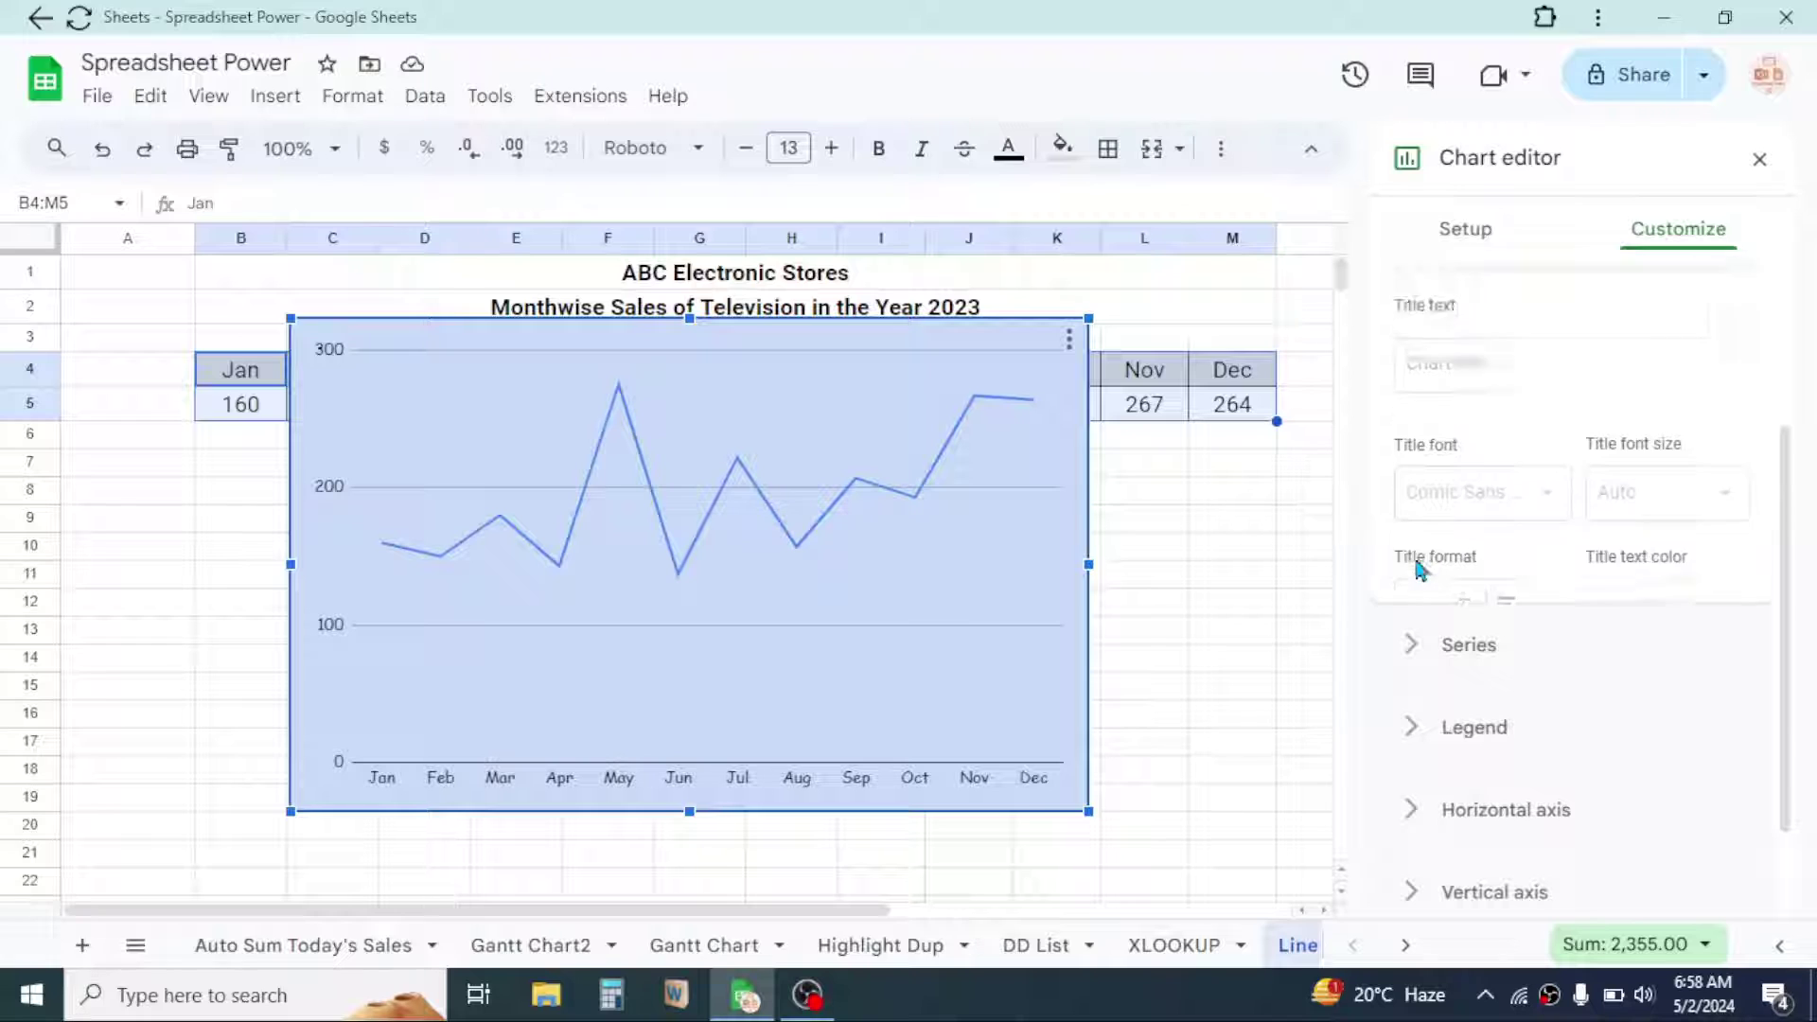
pyautogui.scroll(2, 1606, 559)
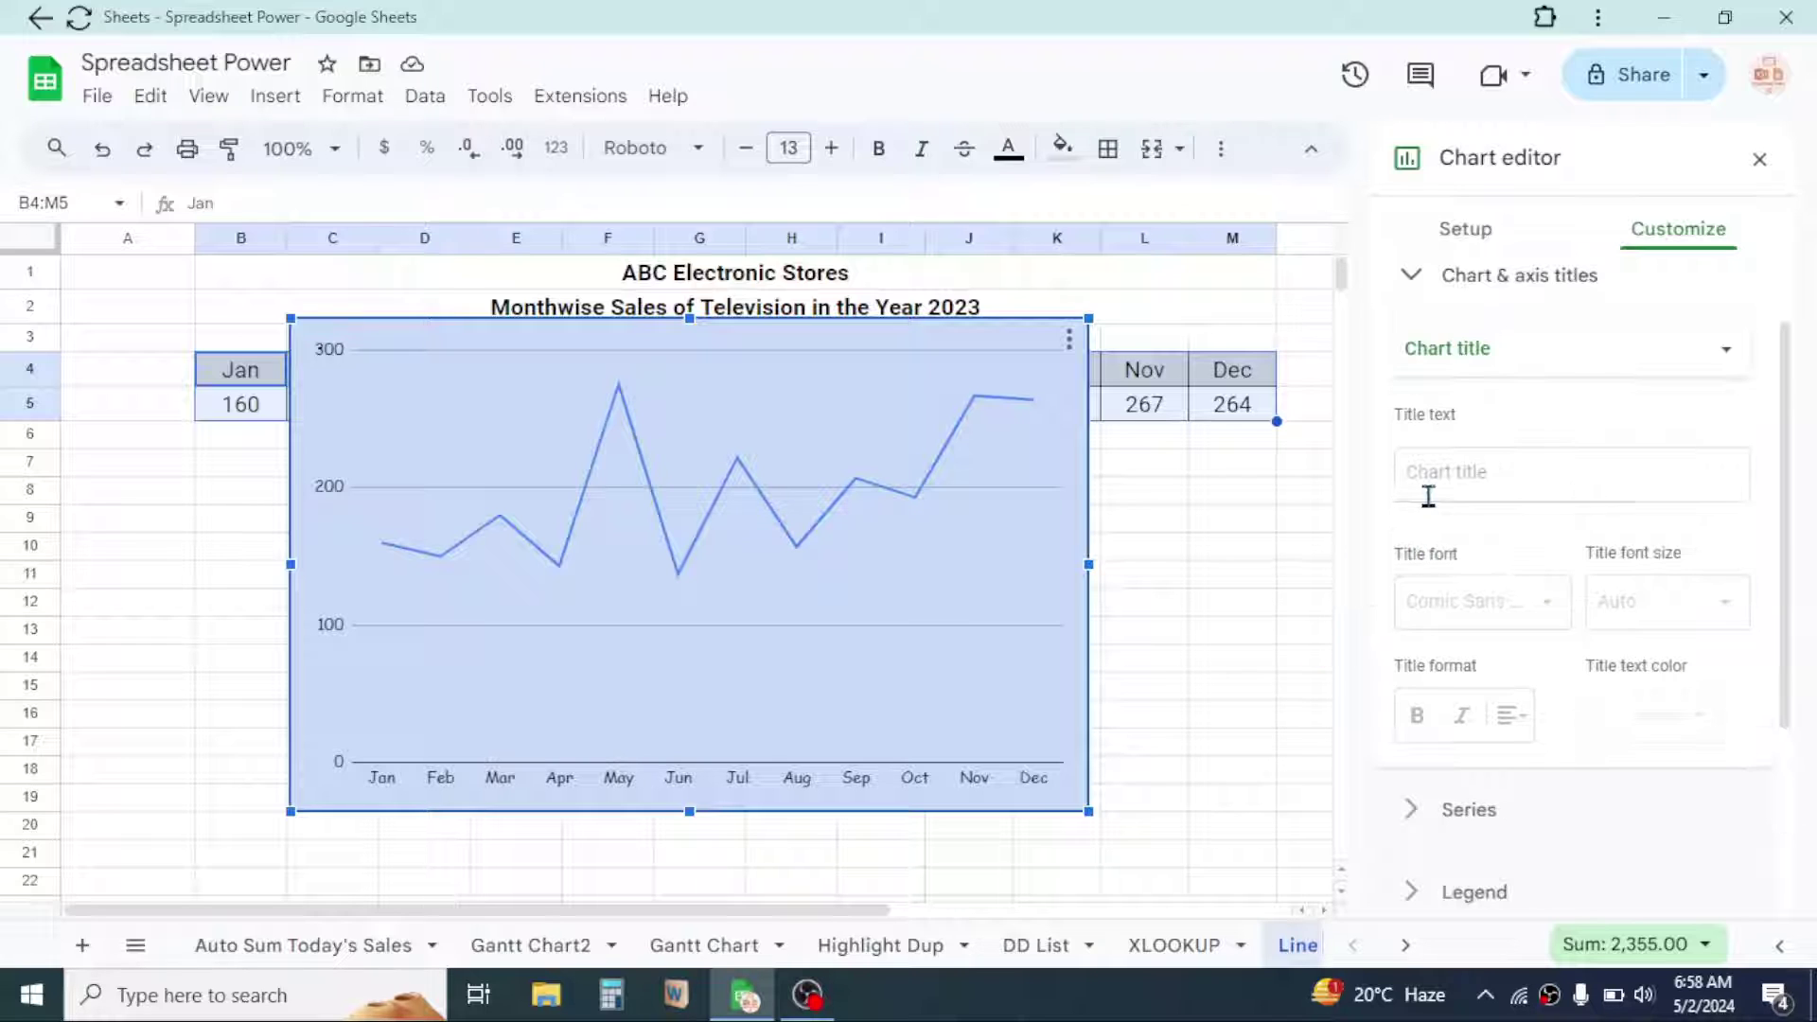
pyautogui.click(1464, 476)
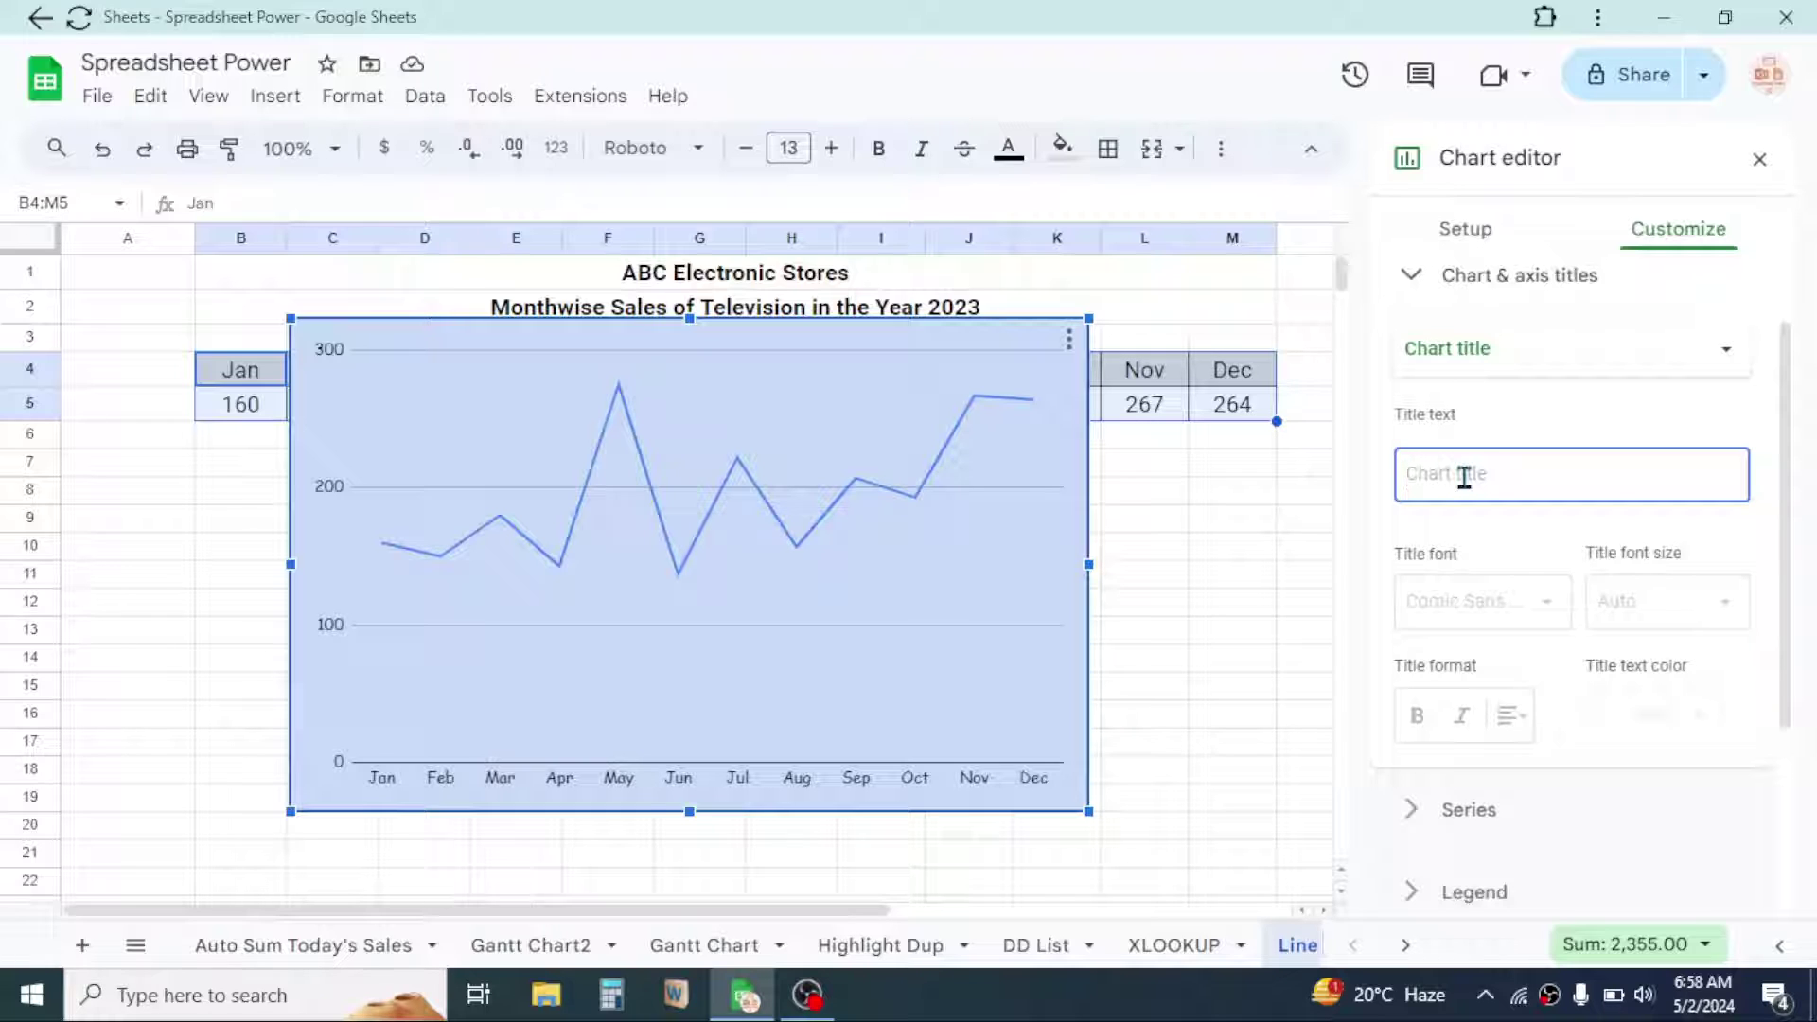
pyautogui.write('Month Wise Sales Of Television in 2023')
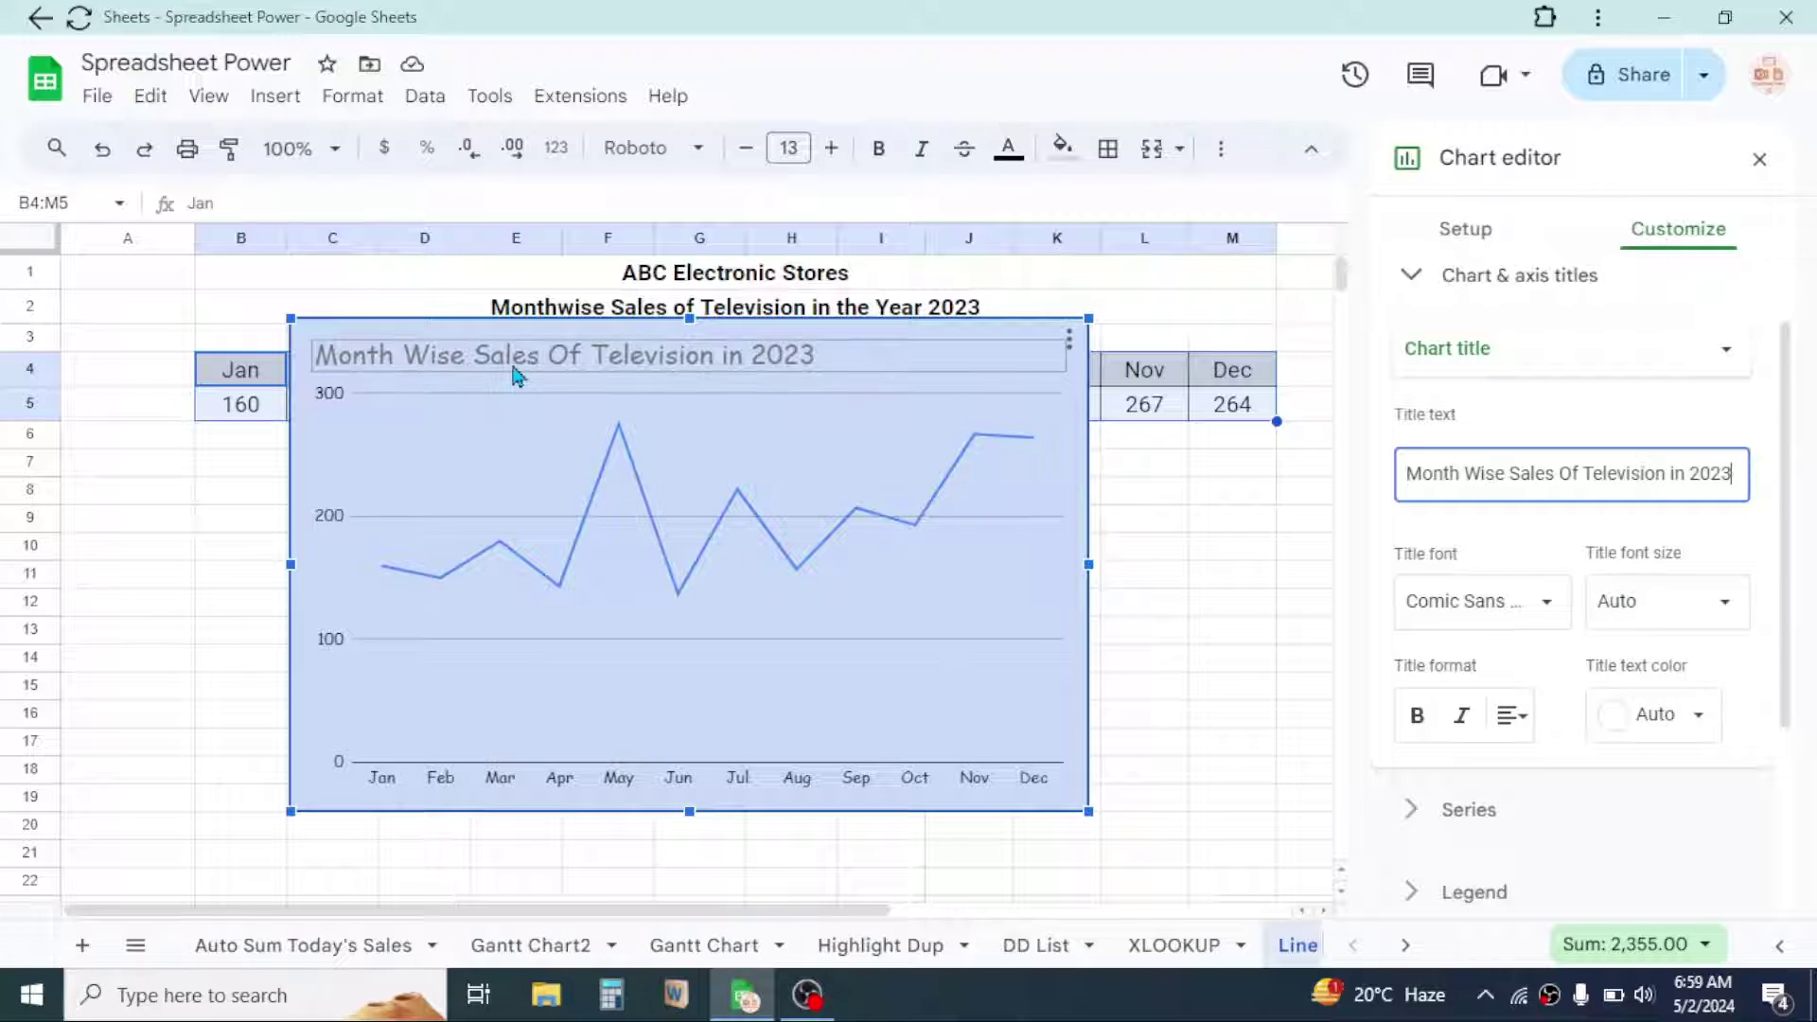
# - Format the chart title as centered, bold, black text
pyautogui.click(1526, 725)
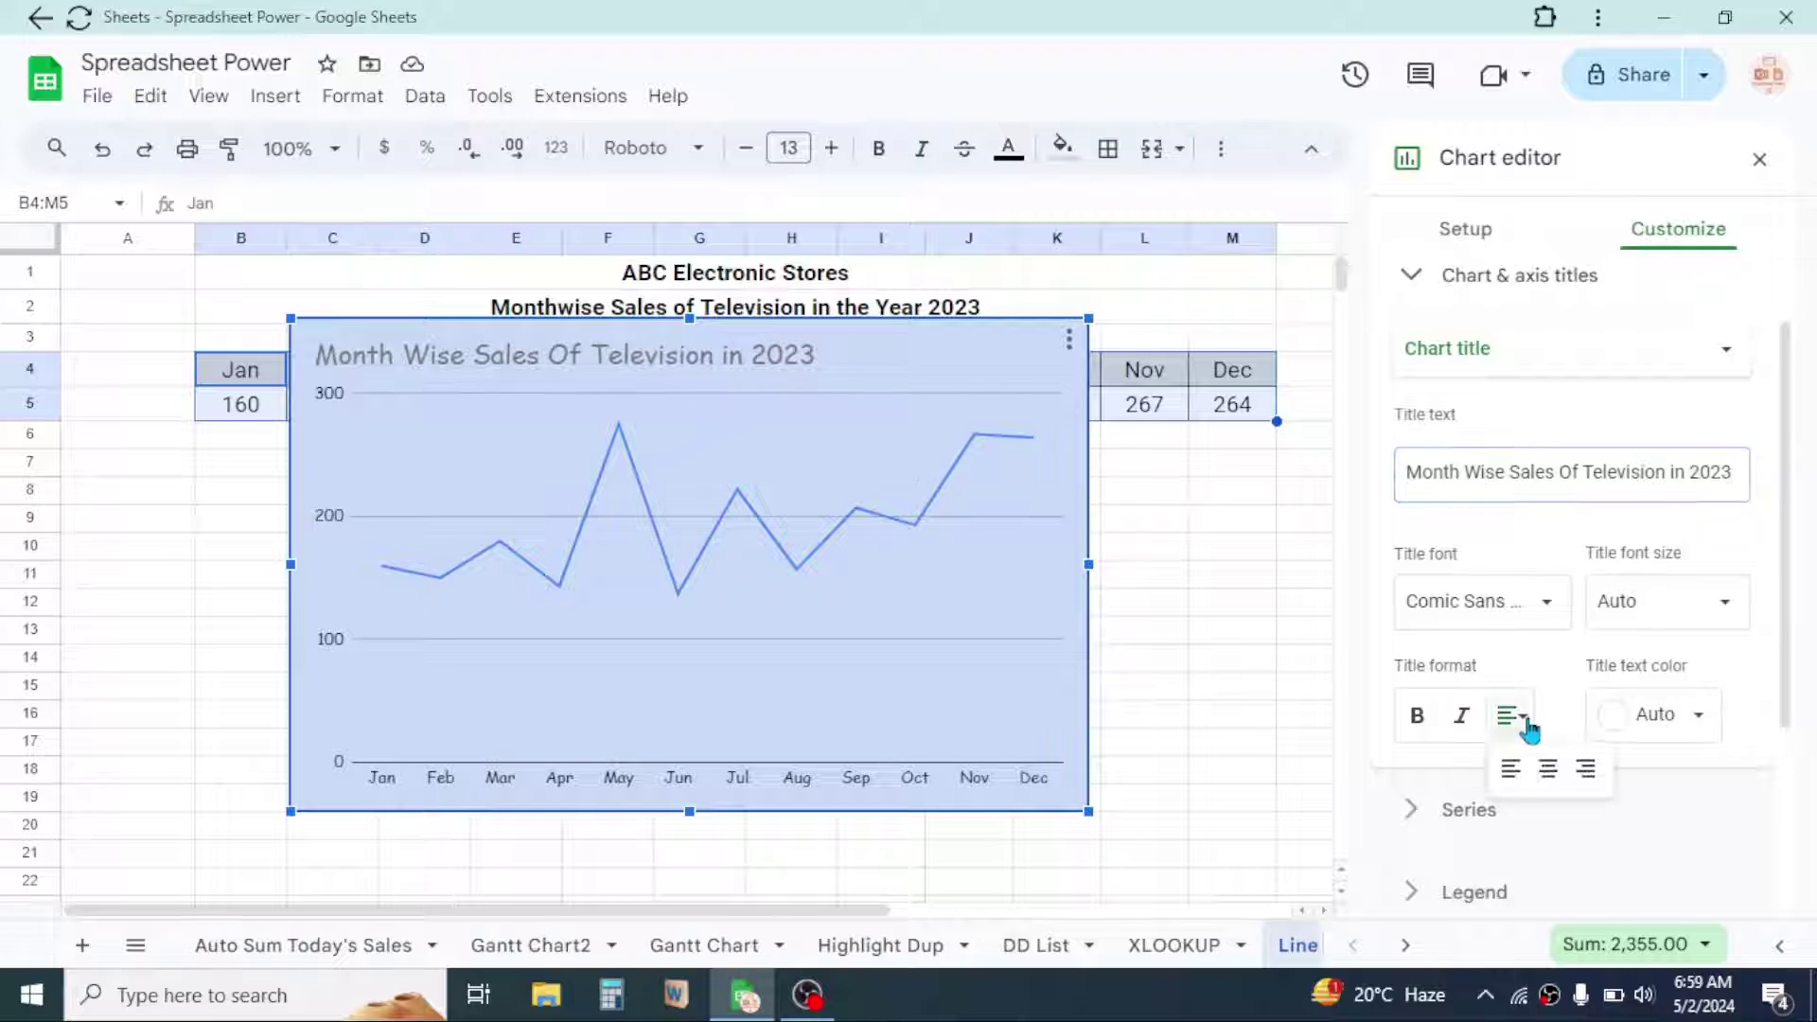
pyautogui.click(1549, 768)
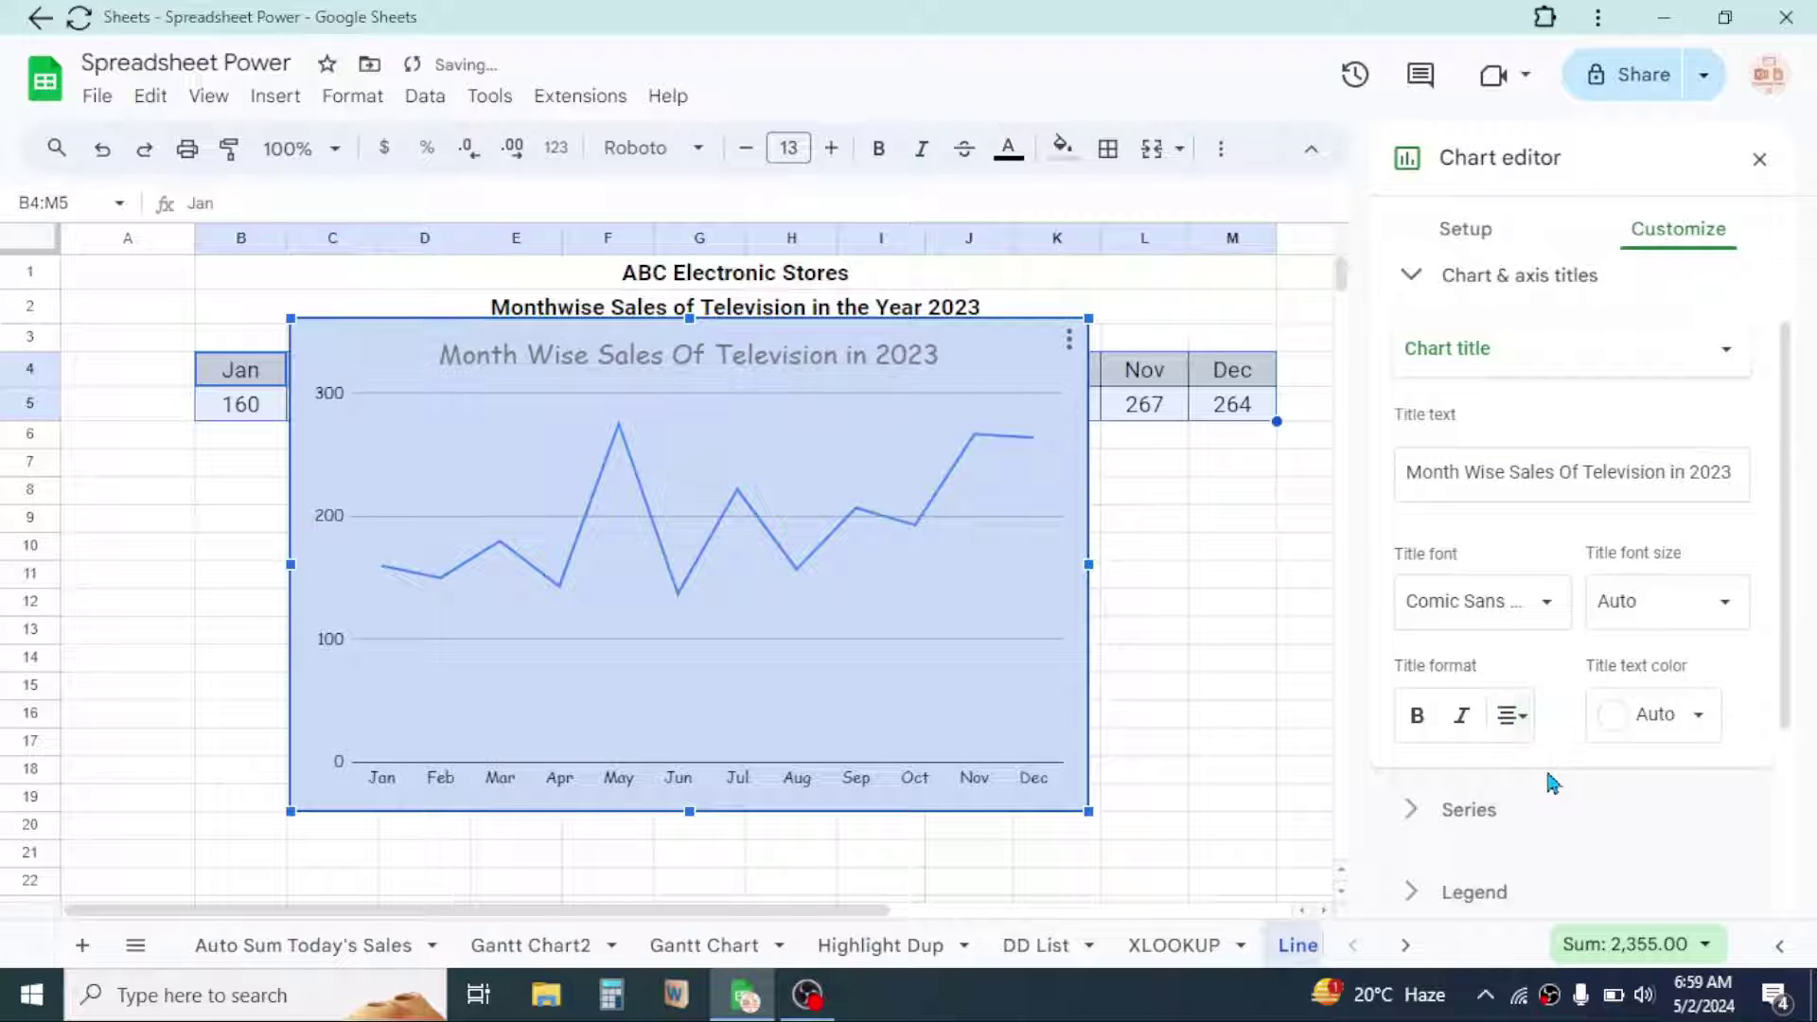
pyautogui.click(1419, 716)
pyautogui.click(1692, 716)
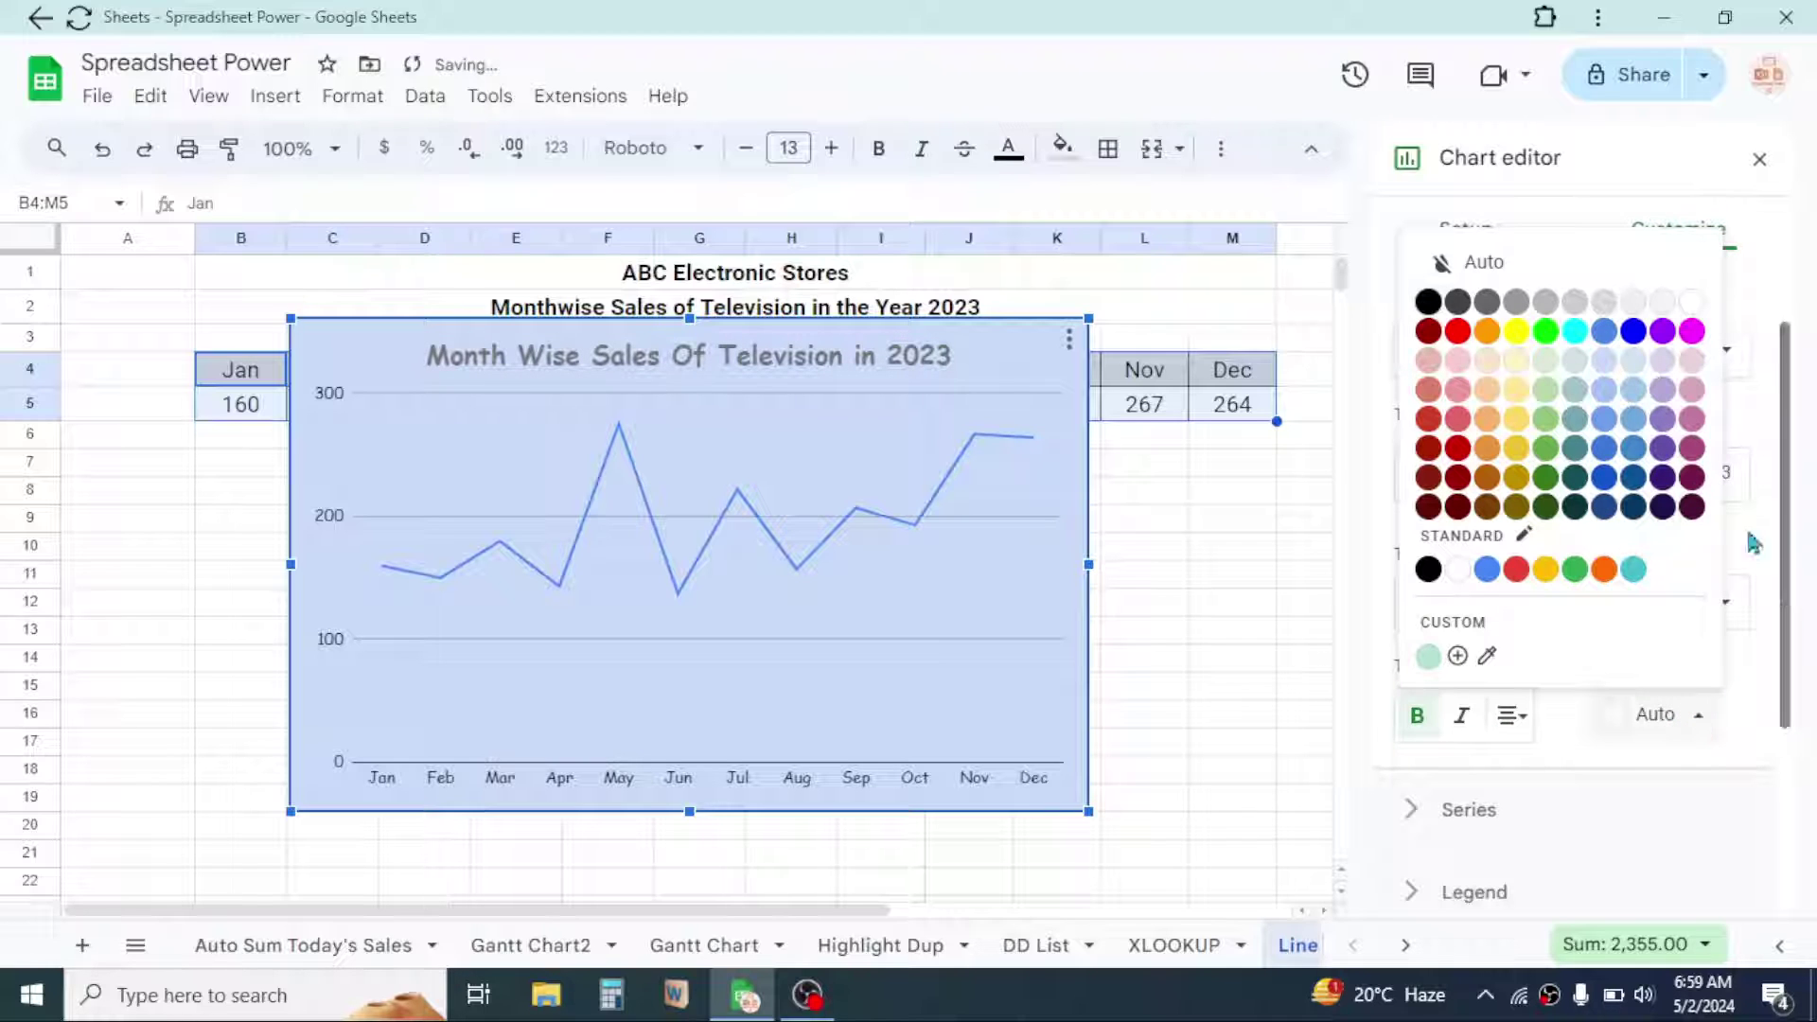
pyautogui.click(1428, 301)
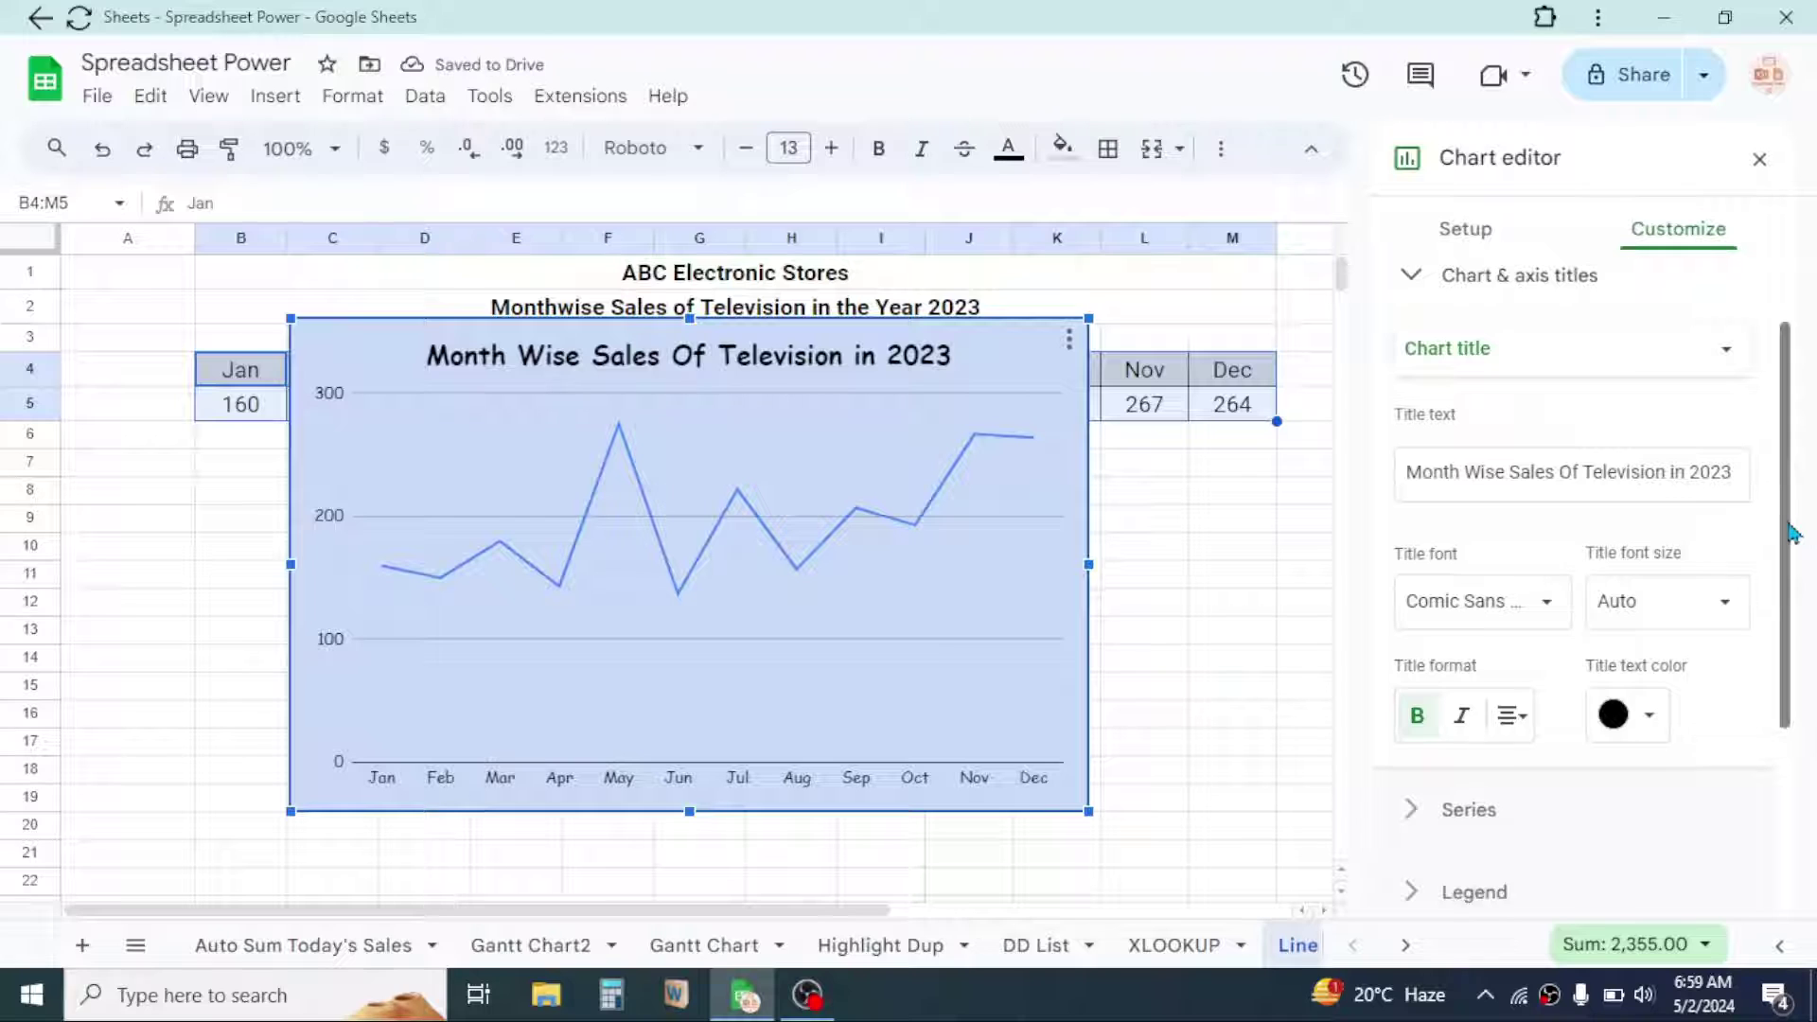
# - Change the line color of the sales series to dark red
pyautogui.moveTo(1789, 532); pyautogui.dragTo(1780, 616)
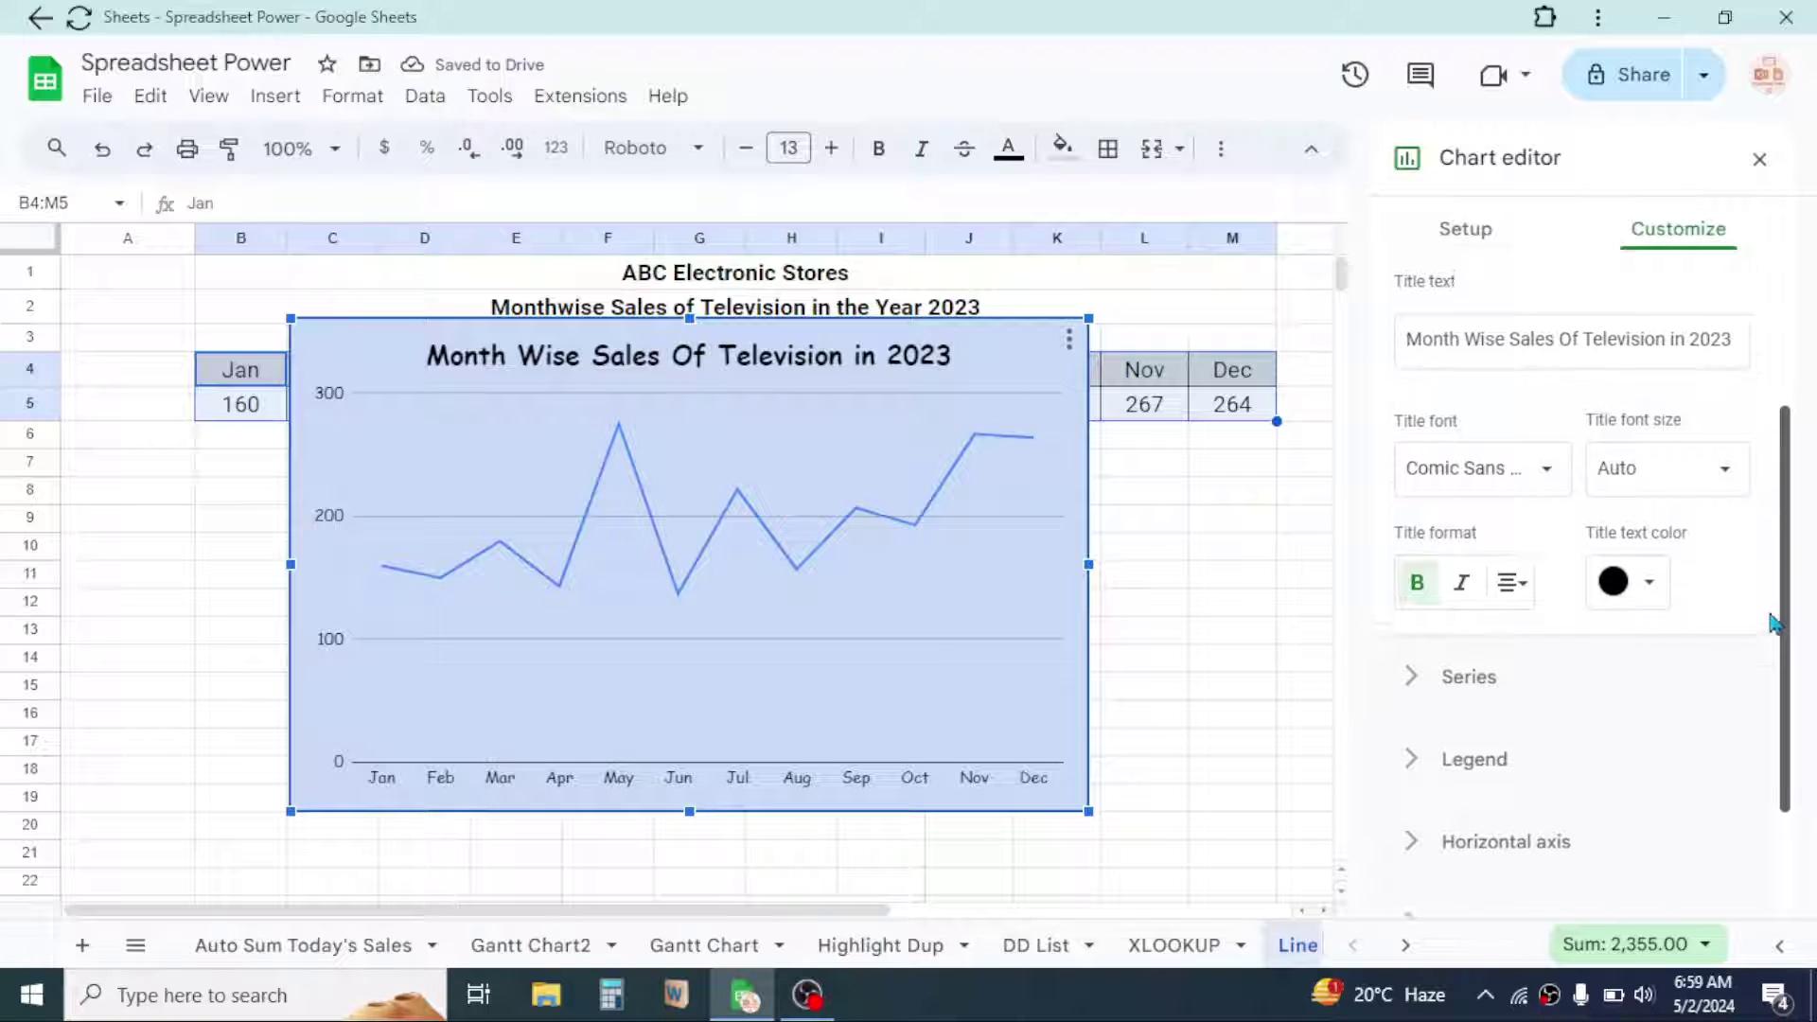
pyautogui.click(1416, 671)
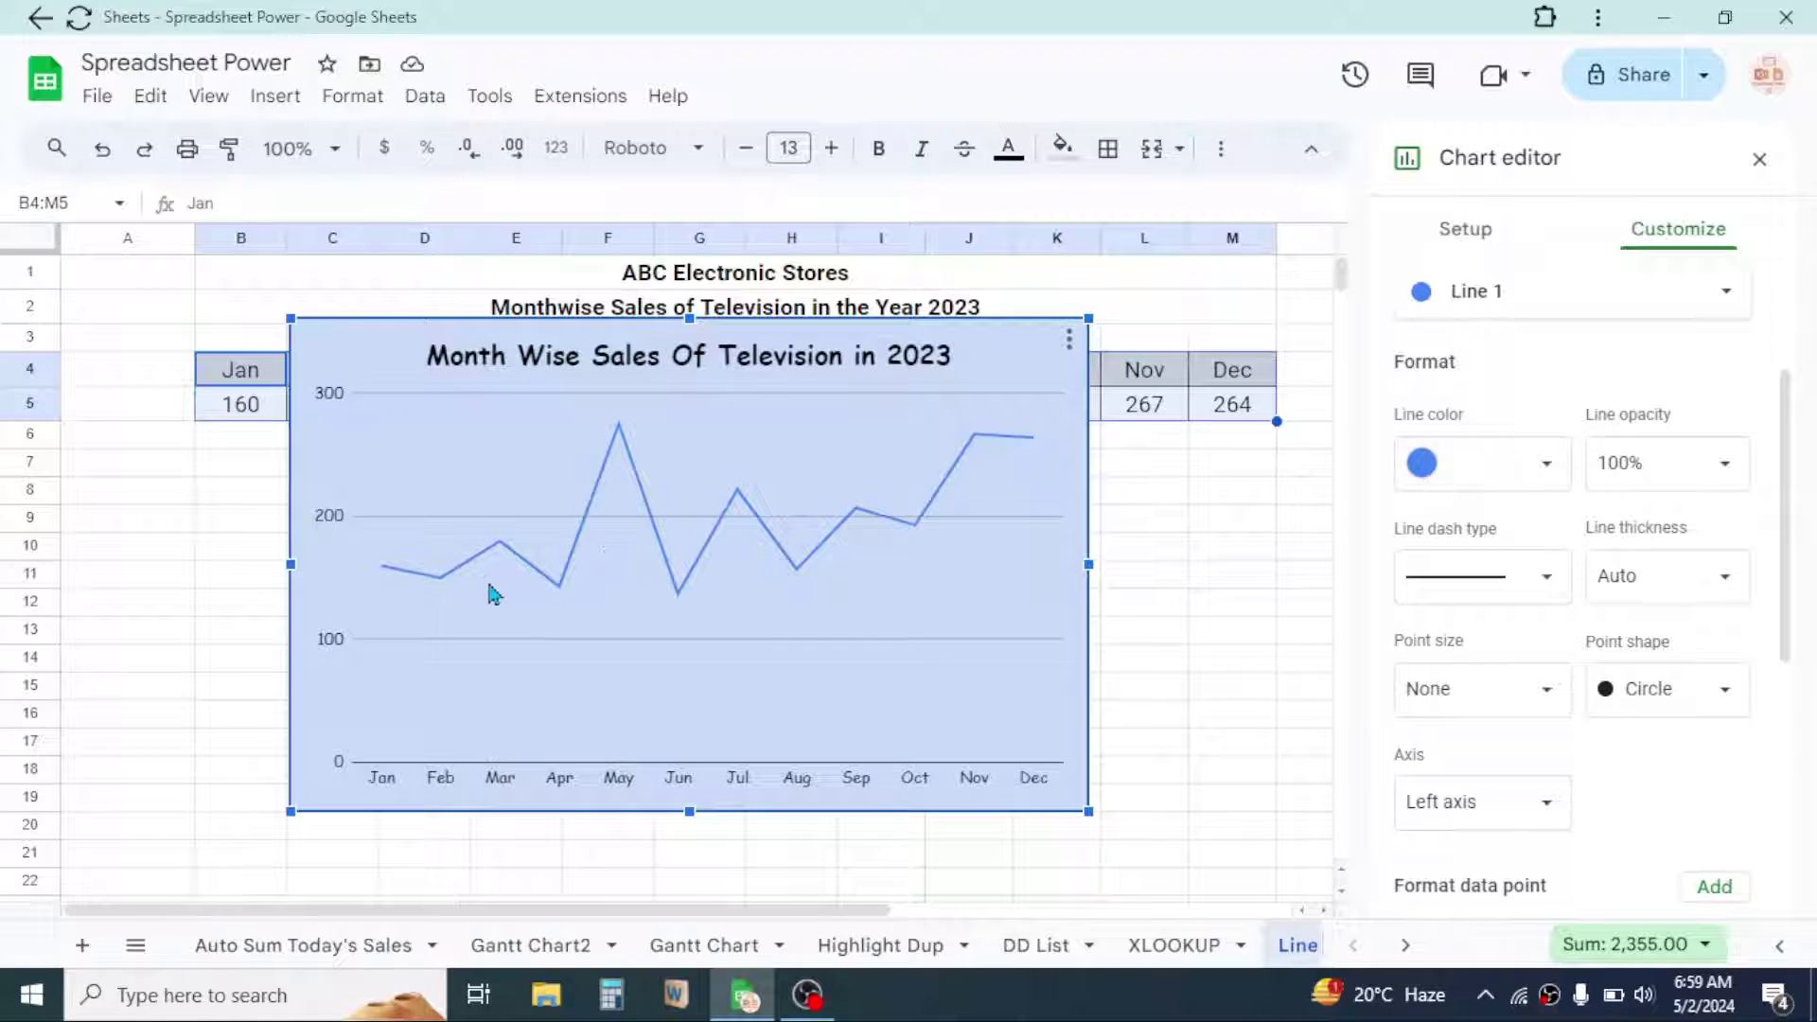
pyautogui.scroll(2, 1765, 526)
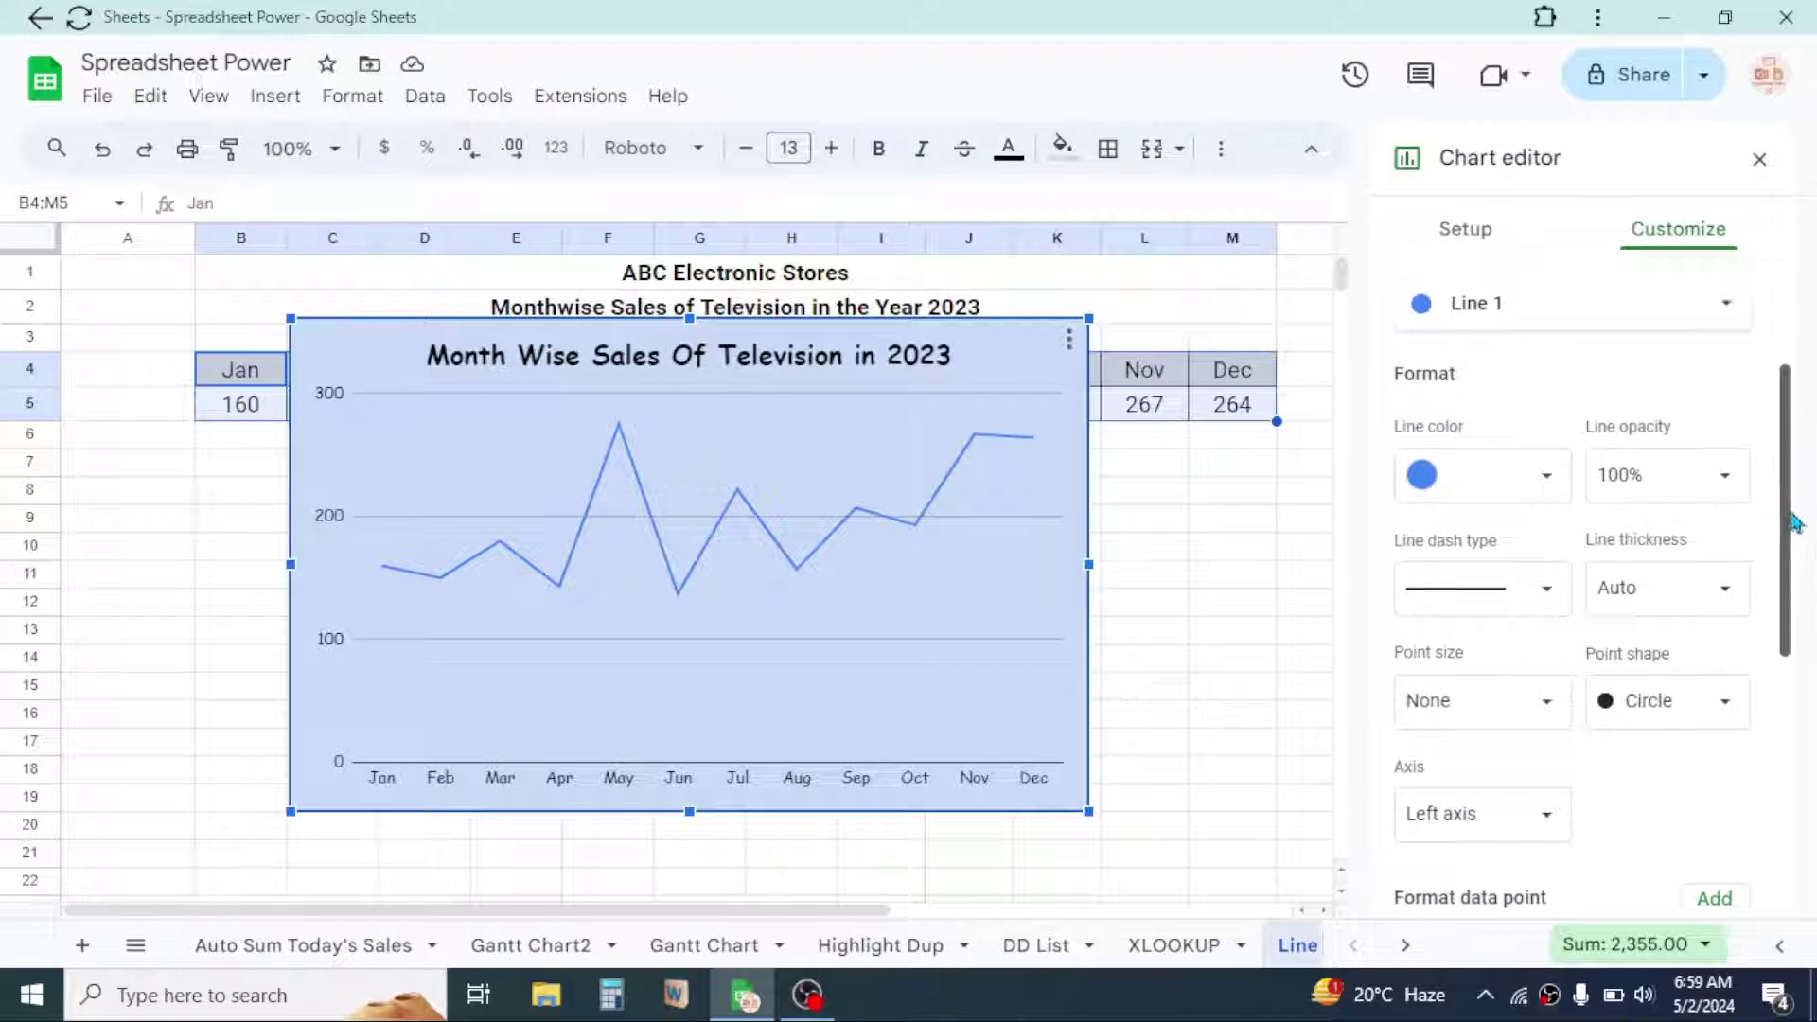
pyautogui.click(1550, 520)
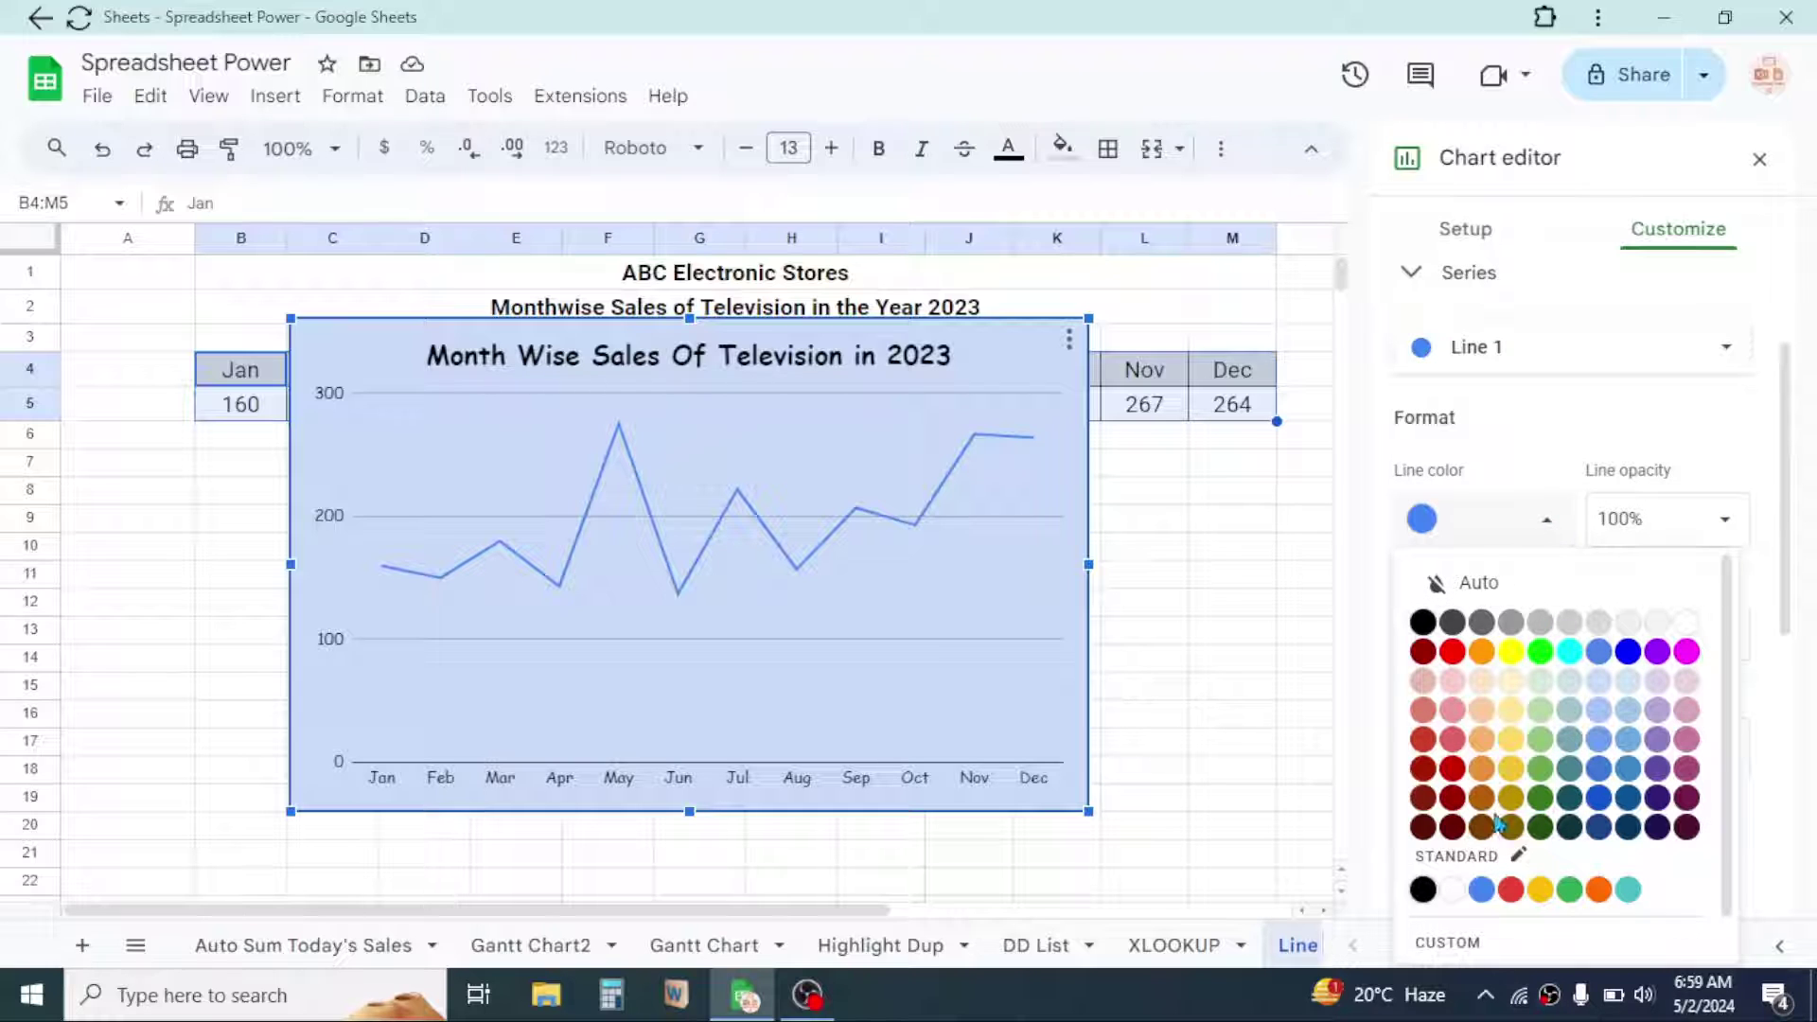
pyautogui.click(1455, 829)
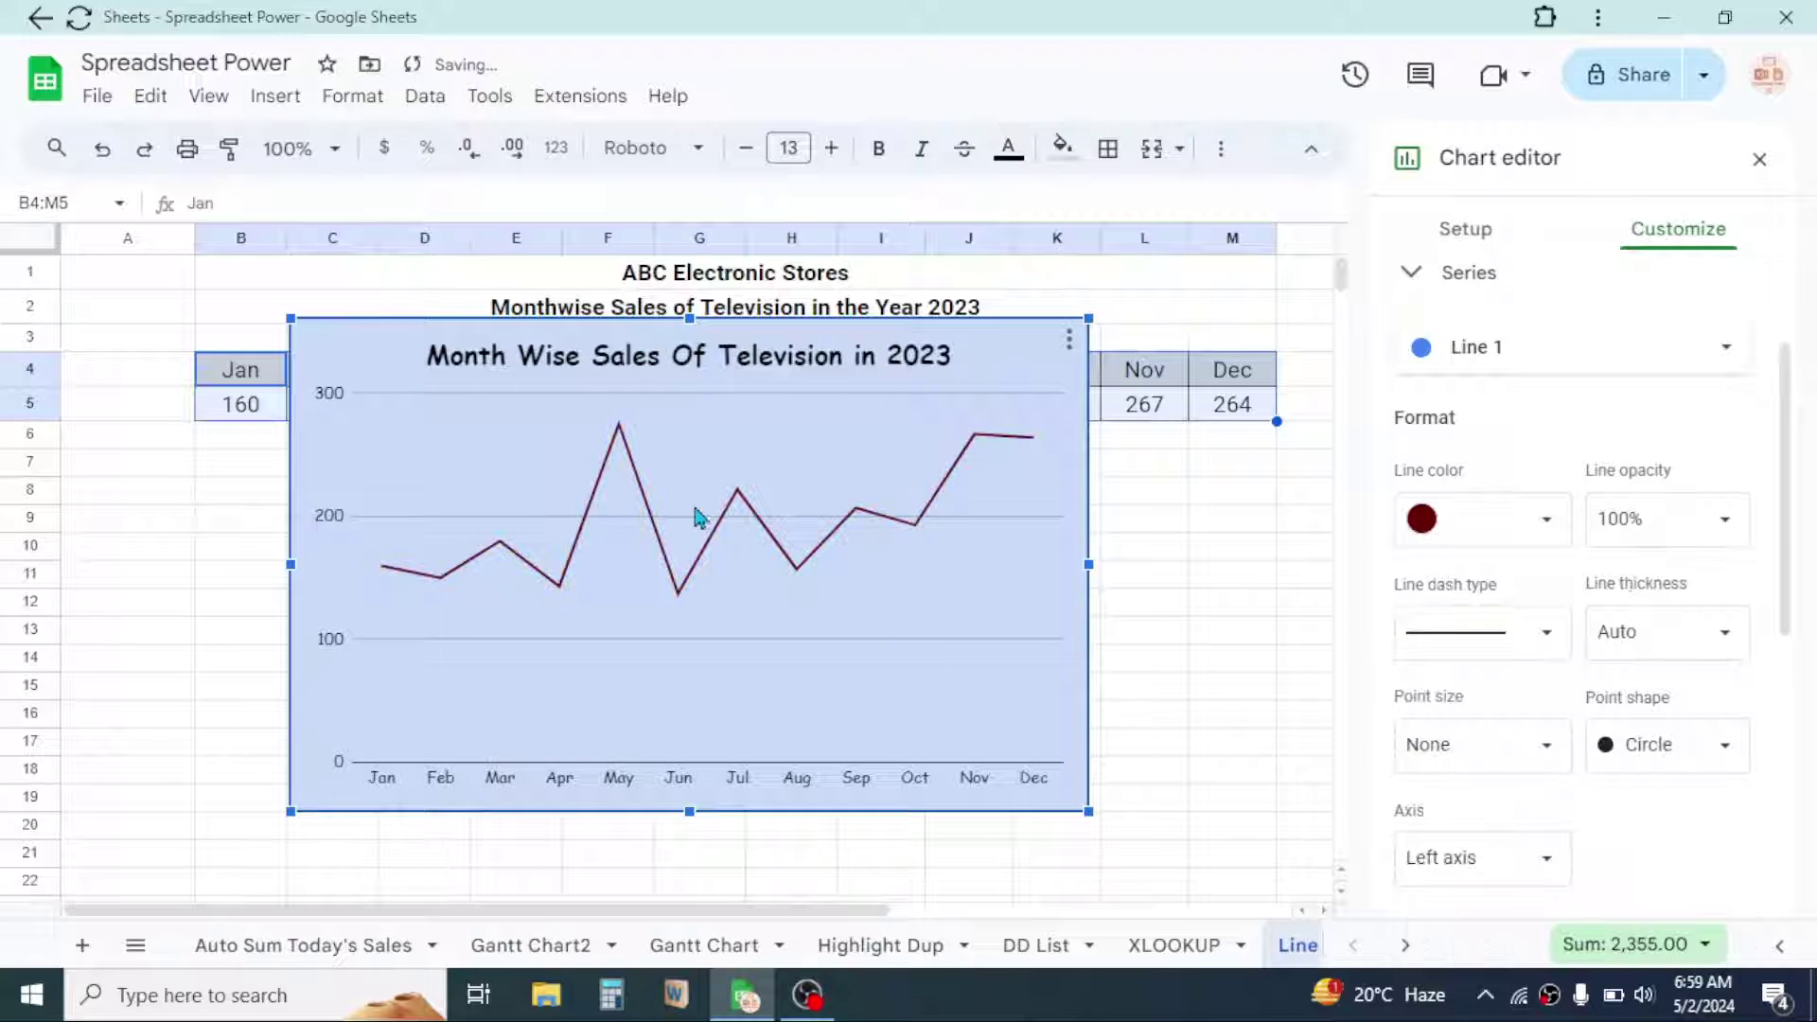
# - Try a line opacity of 50% for the sales series and restore it to 100%
pyautogui.click(1726, 522)
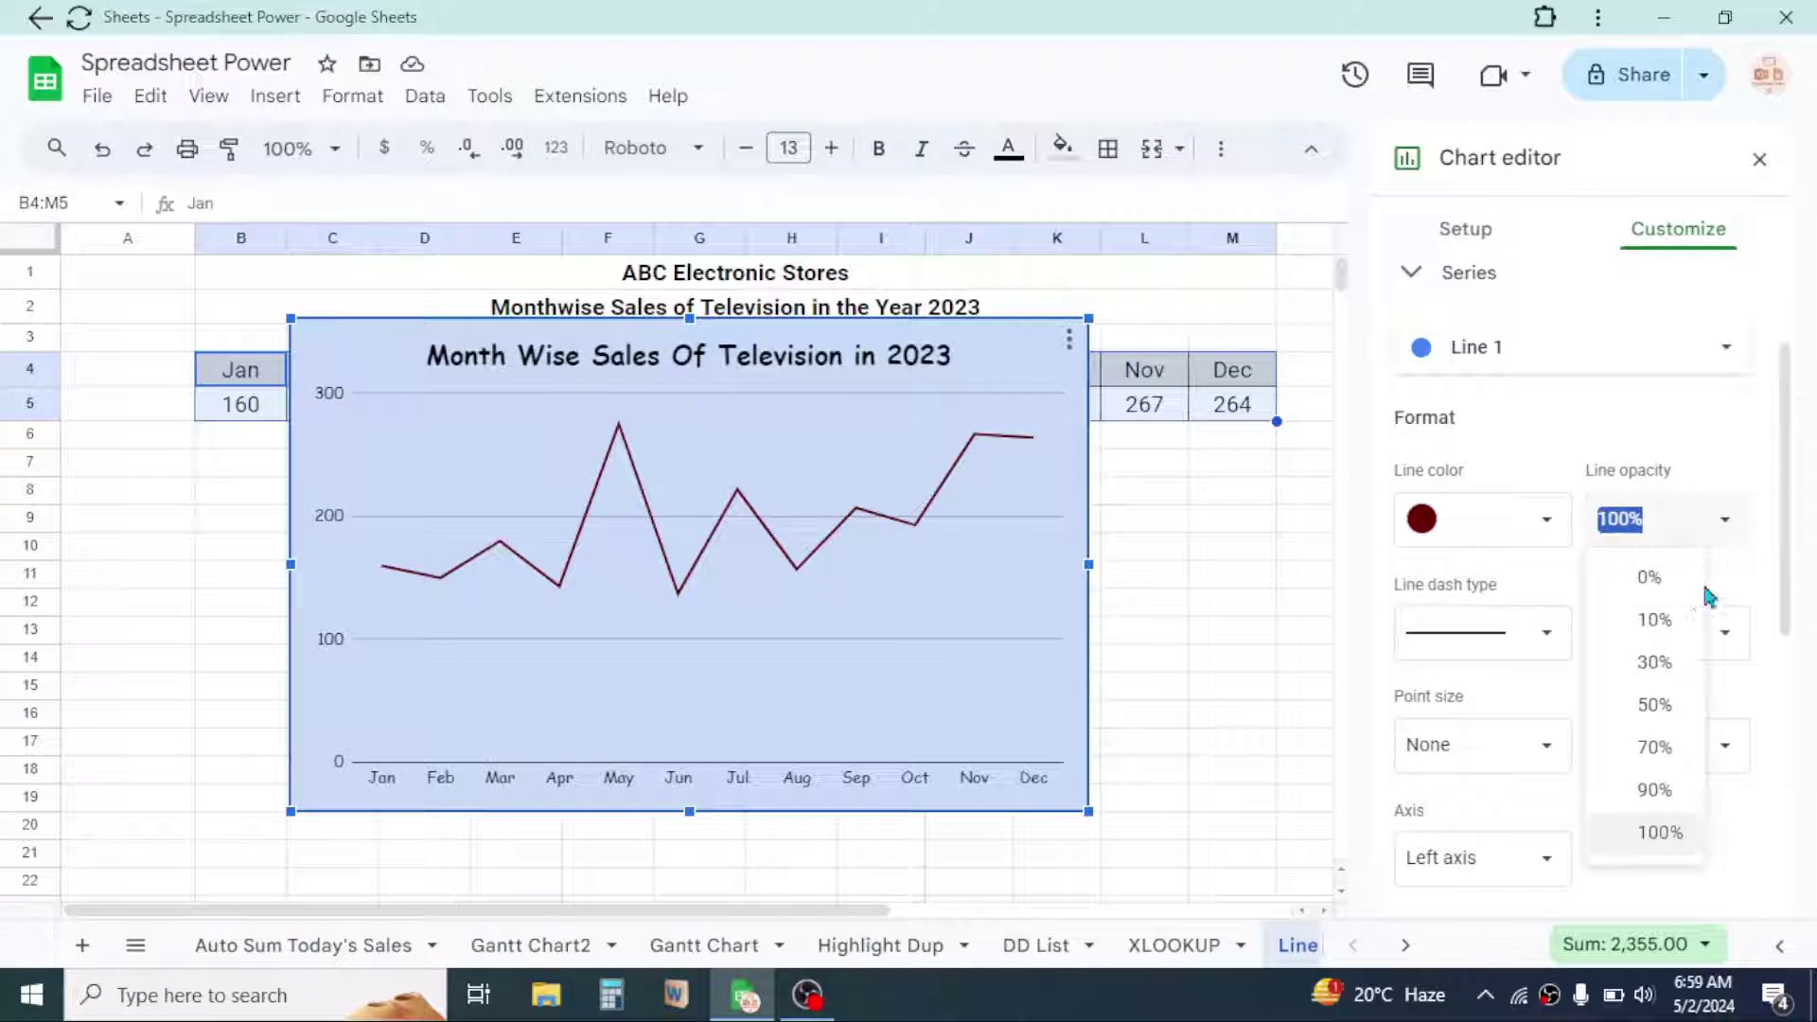
pyautogui.click(1660, 712)
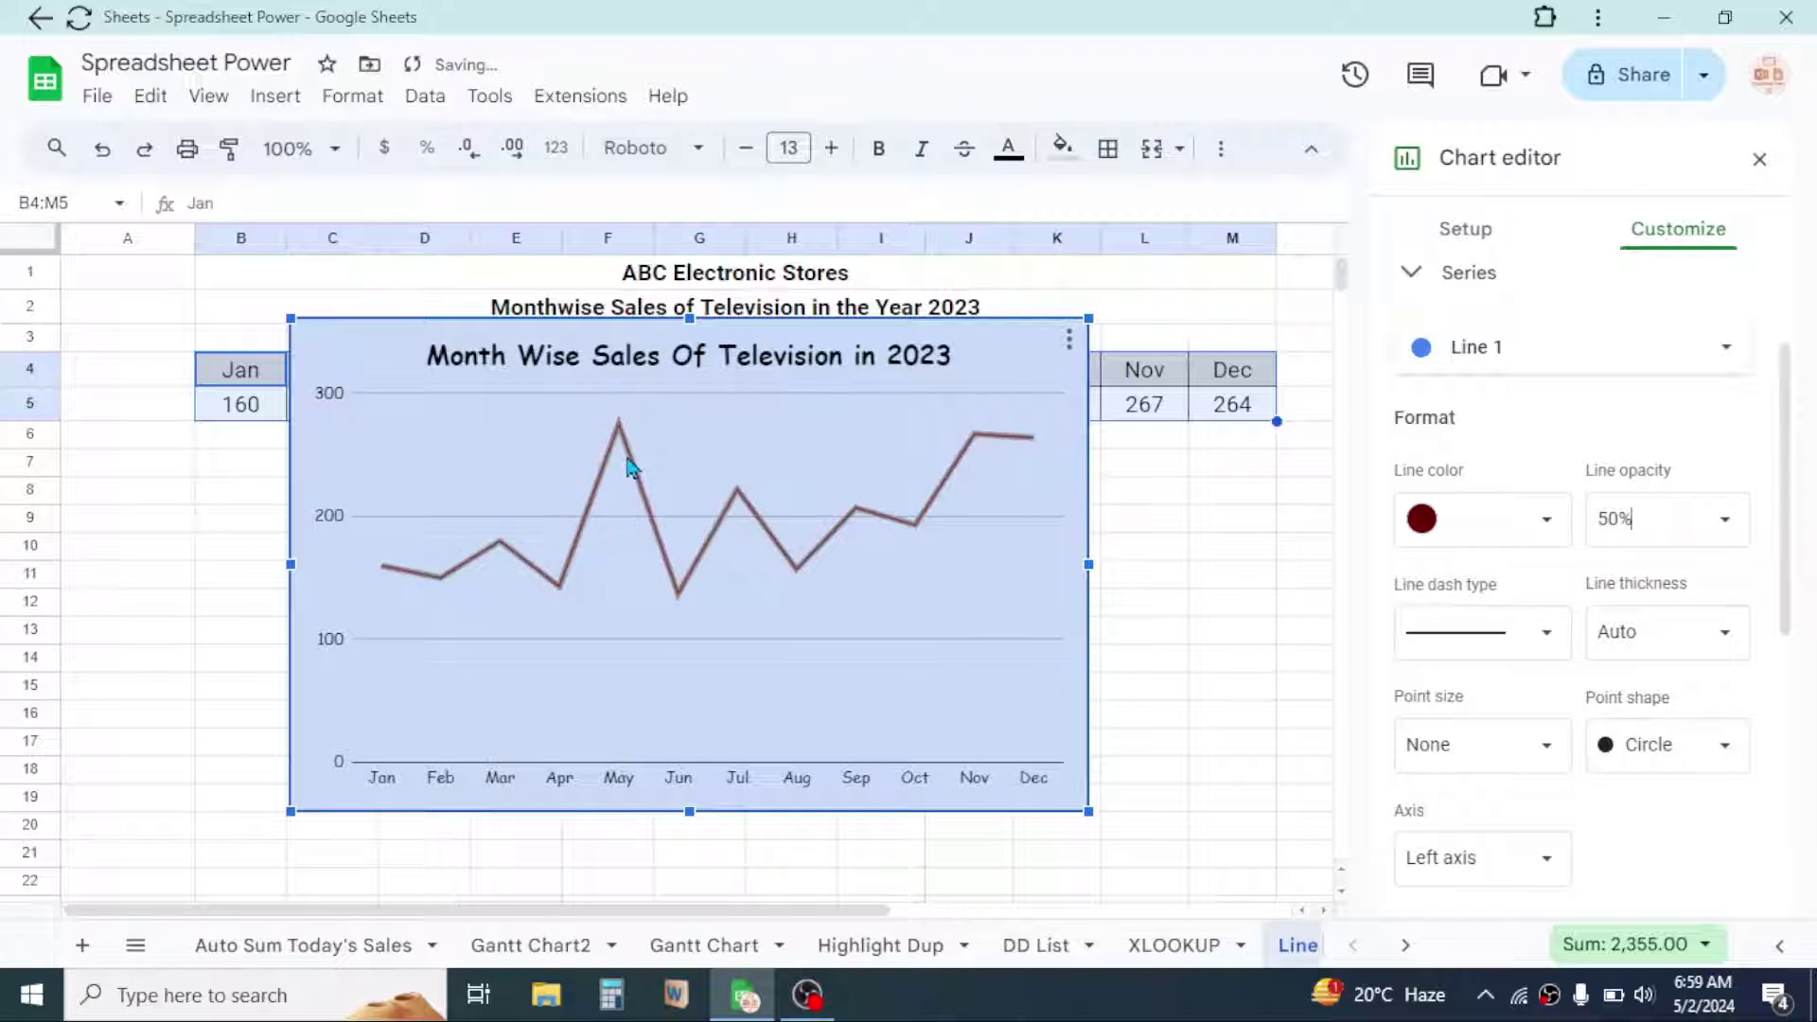
pyautogui.click(1725, 522)
pyautogui.click(1661, 833)
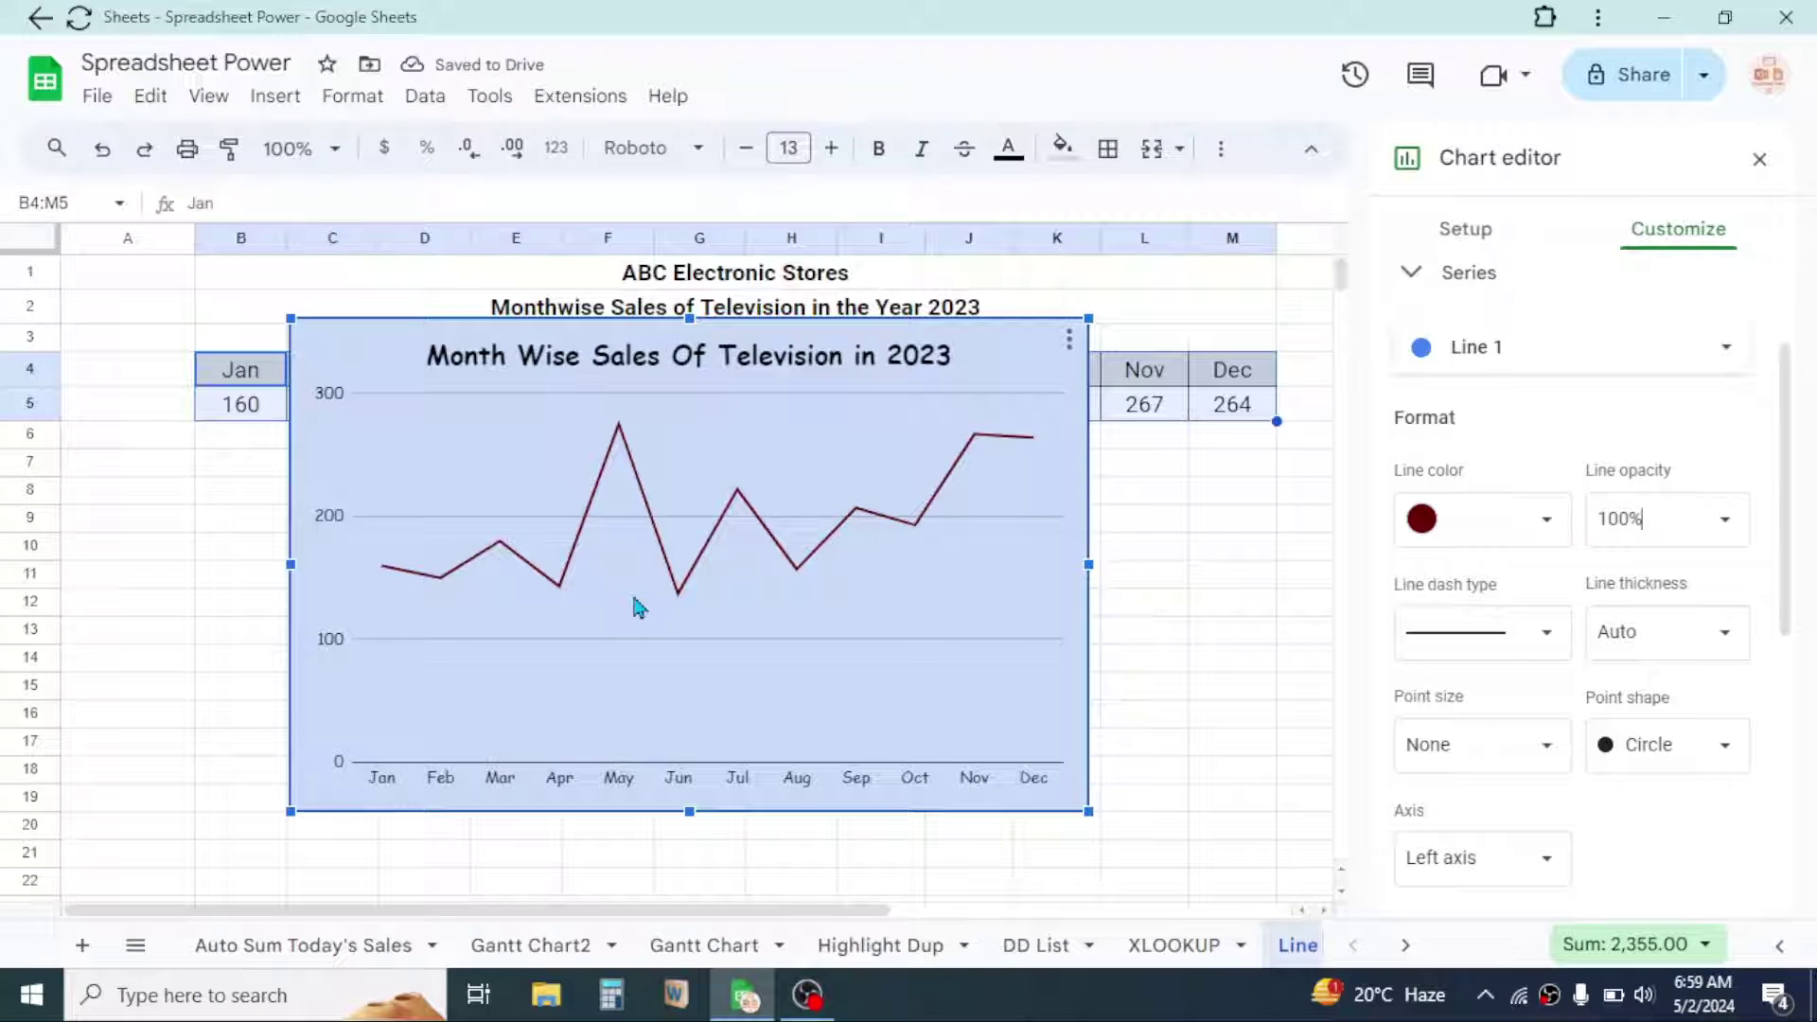
# - Give the sales series line a dotted dash type and a thickness of 2px
pyautogui.click(1553, 634)
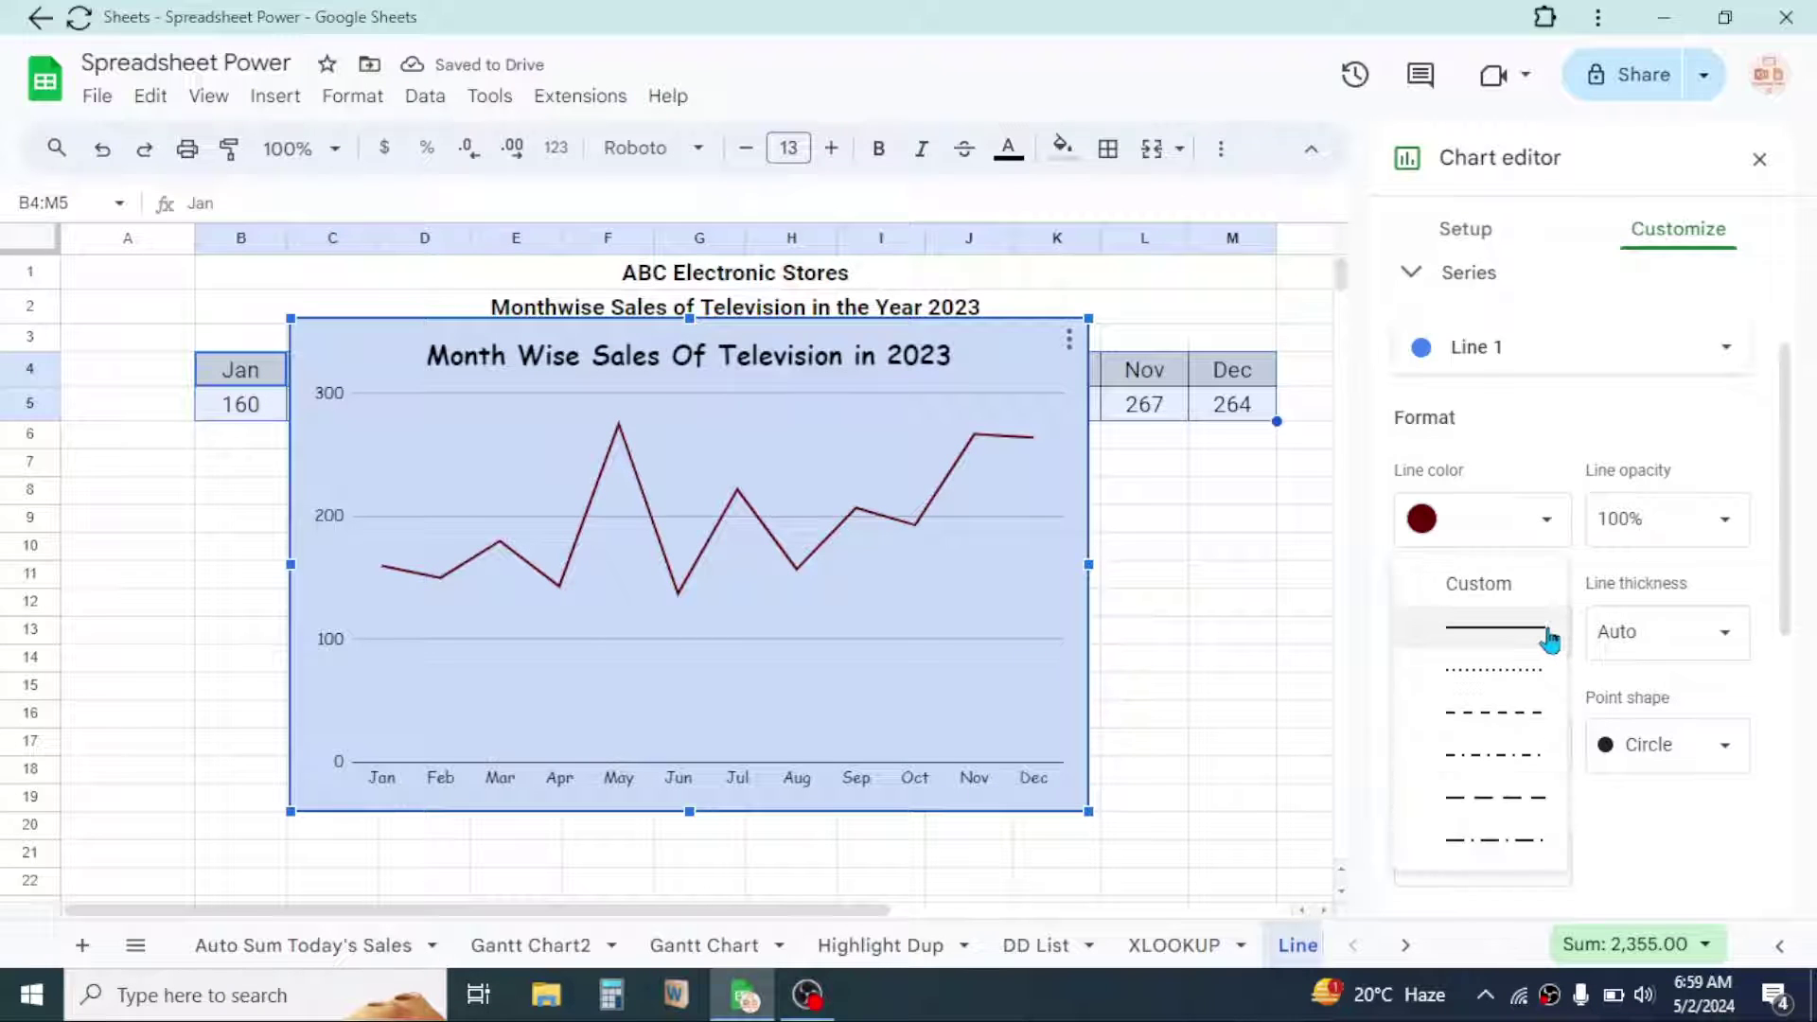
pyautogui.click(1492, 670)
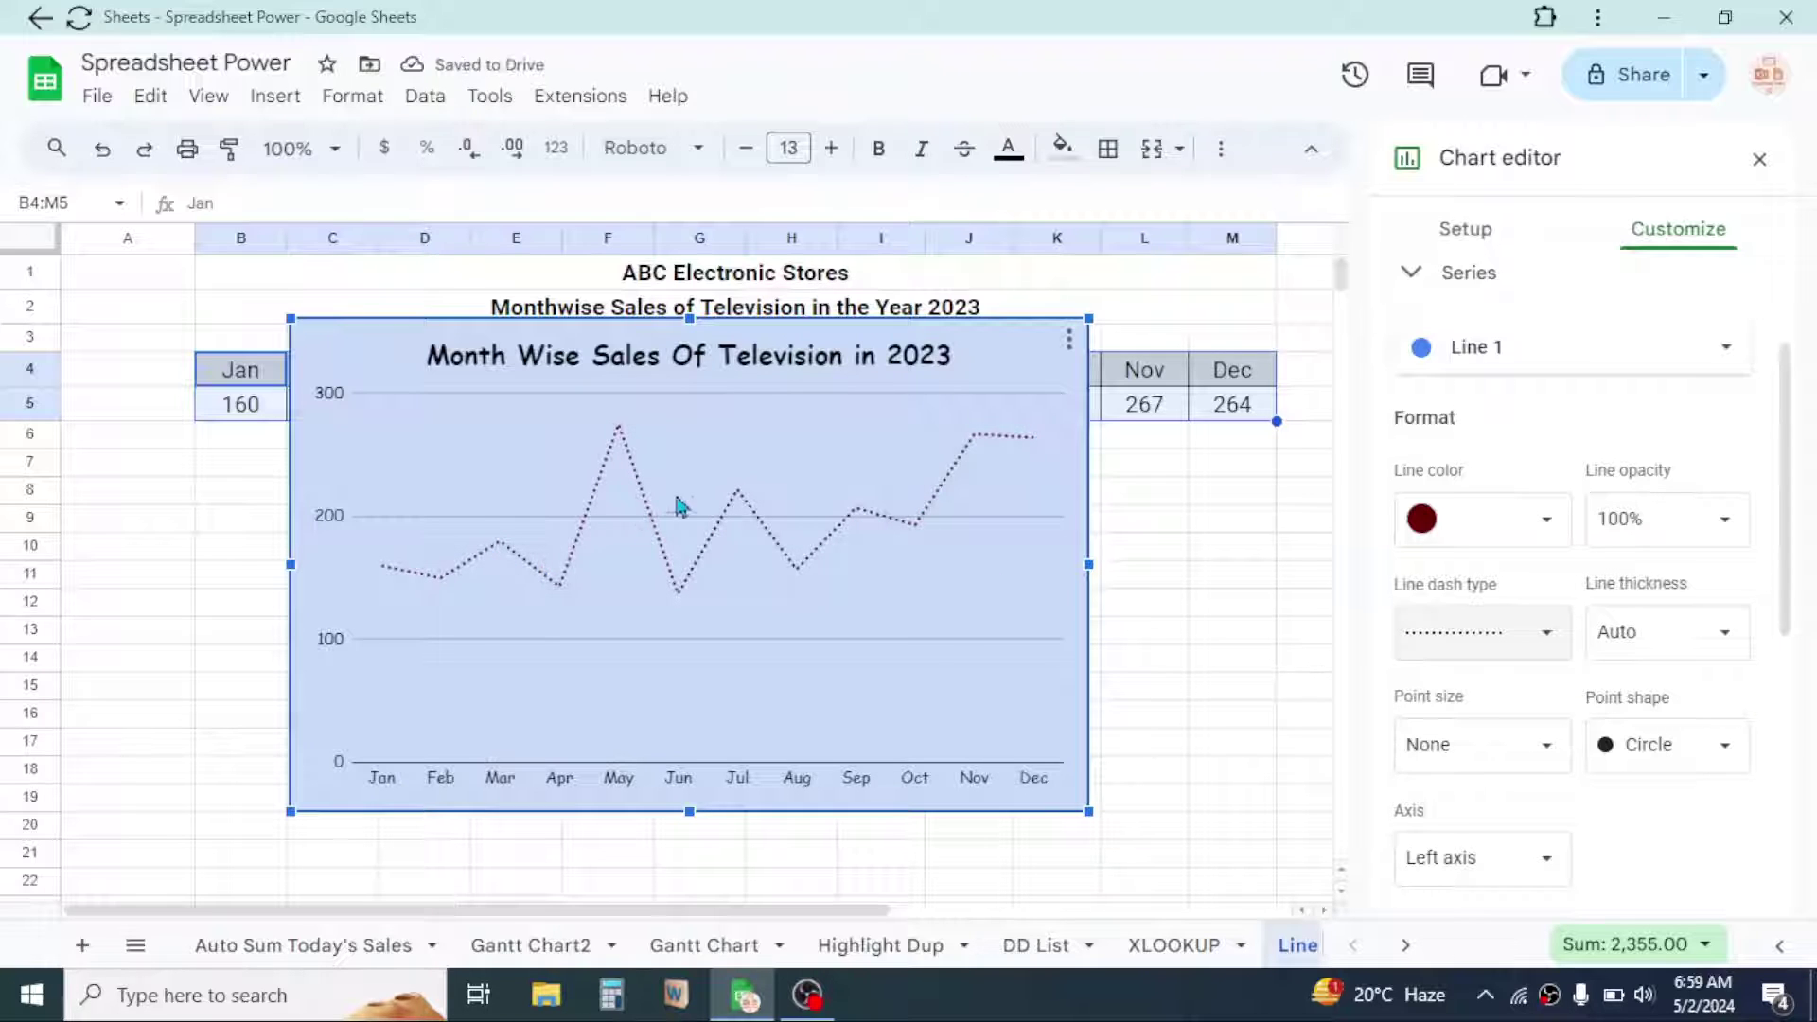
pyautogui.click(1729, 634)
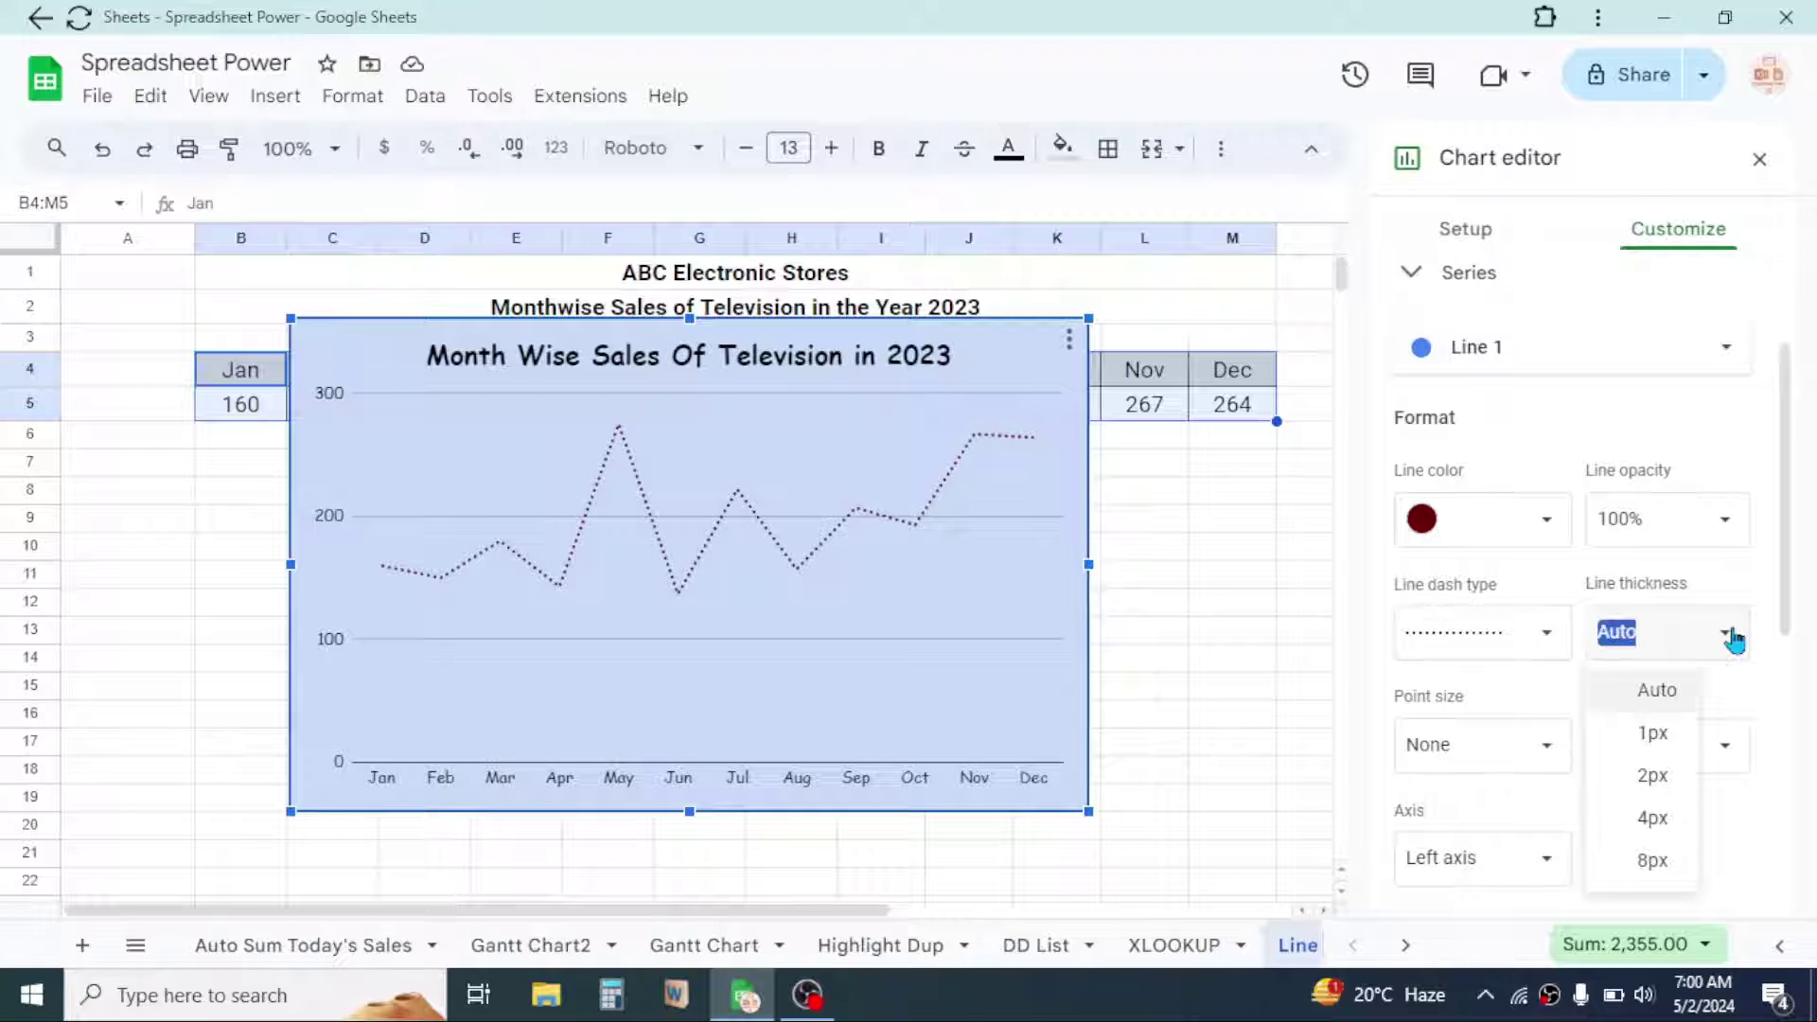
pyautogui.click(1652, 819)
pyautogui.click(1725, 632)
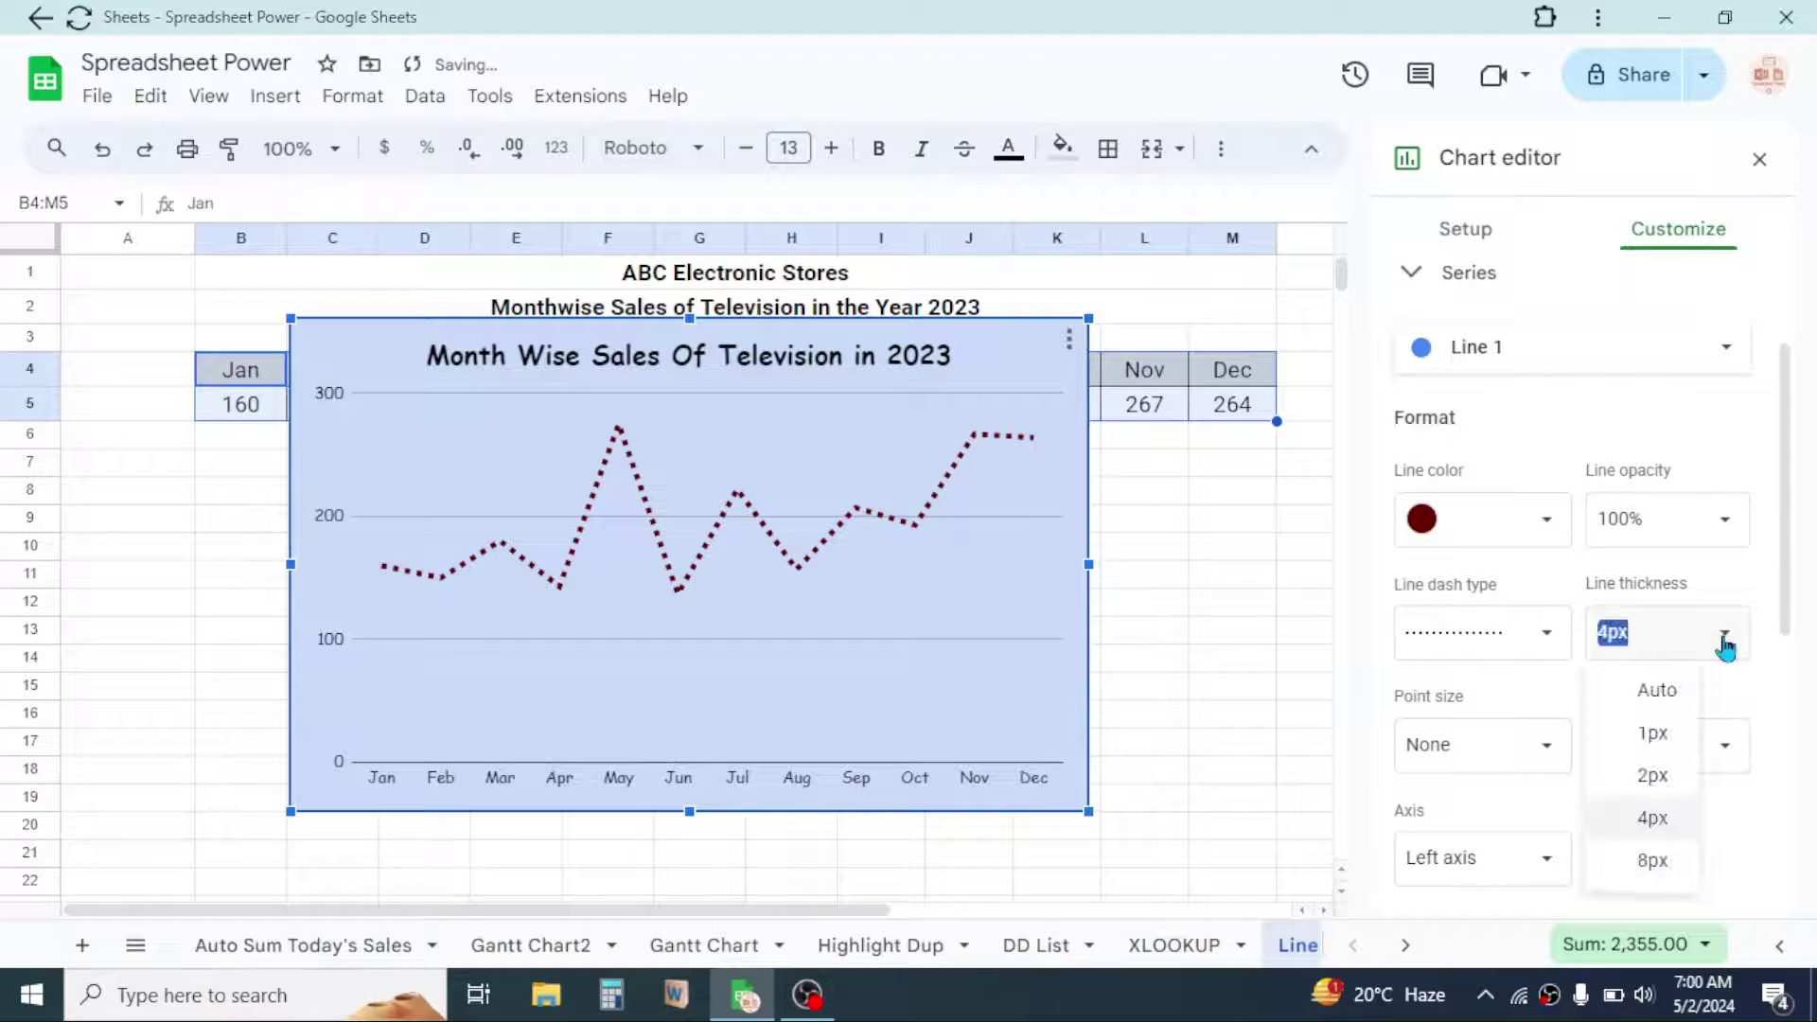
pyautogui.click(1663, 772)
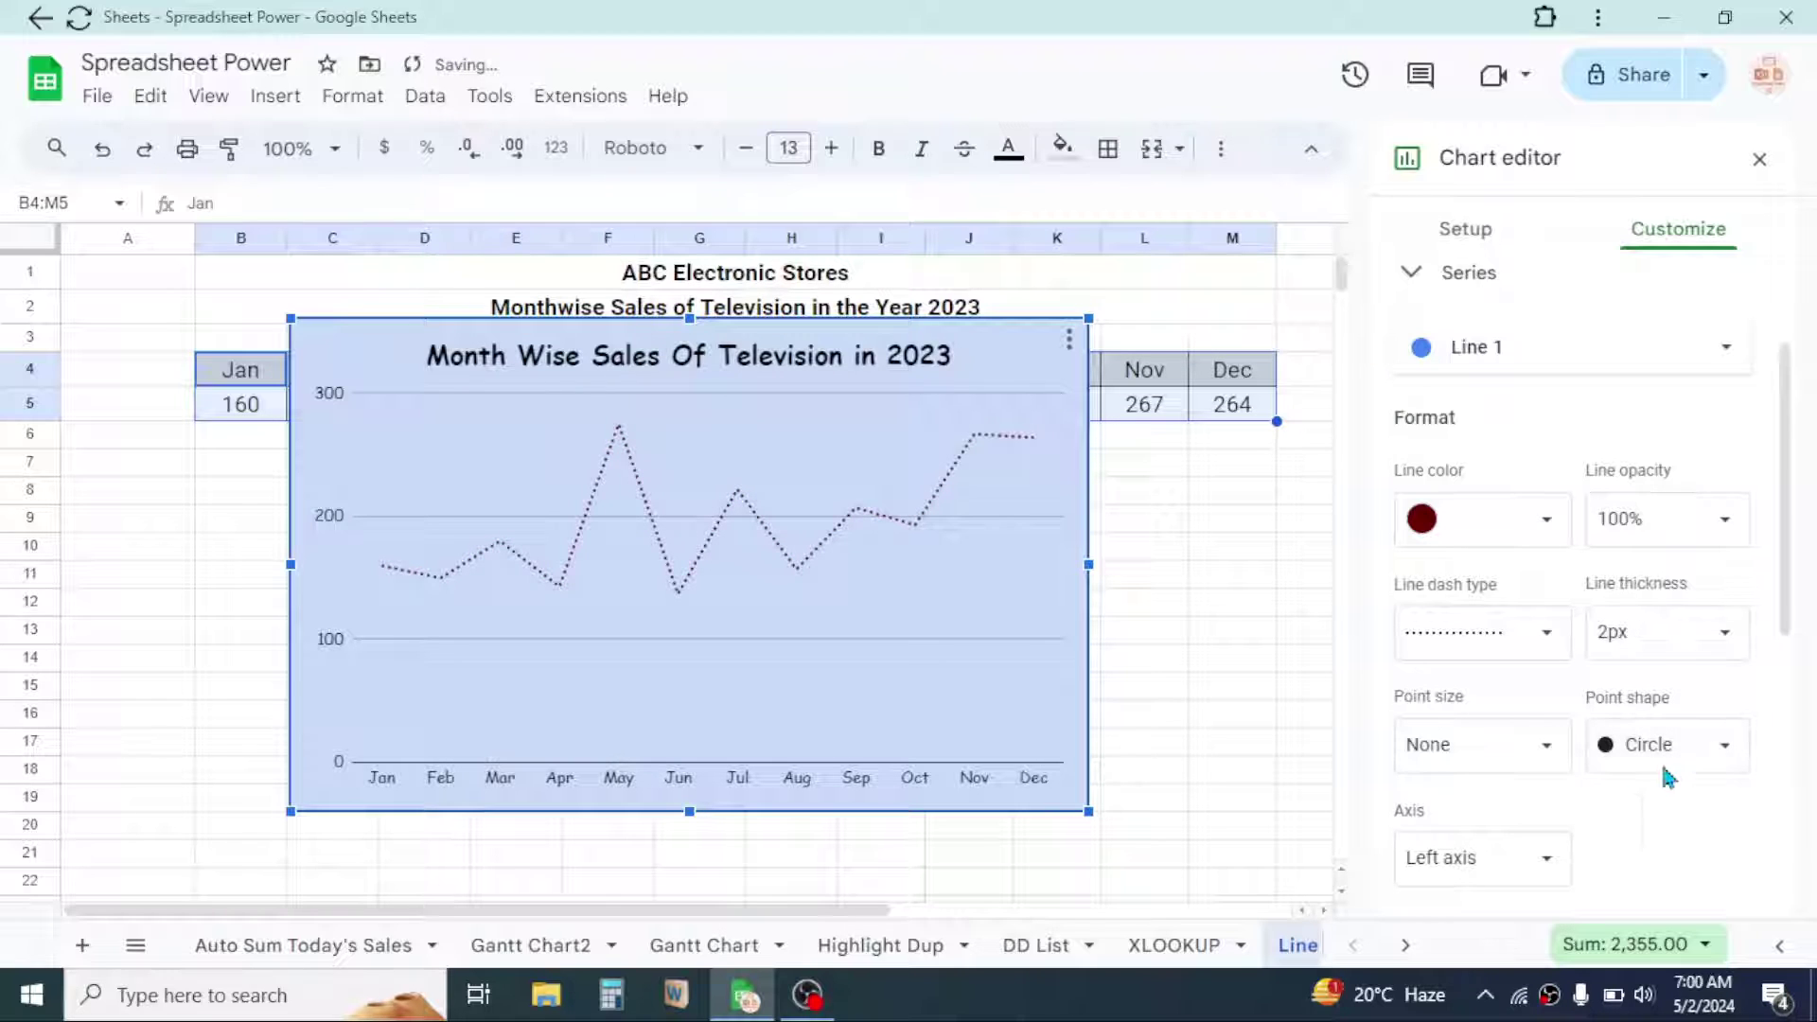
# - Mark the data points of the sales series with 7px stars
pyautogui.moveTo(1797, 507); pyautogui.dragTo(1780, 573)
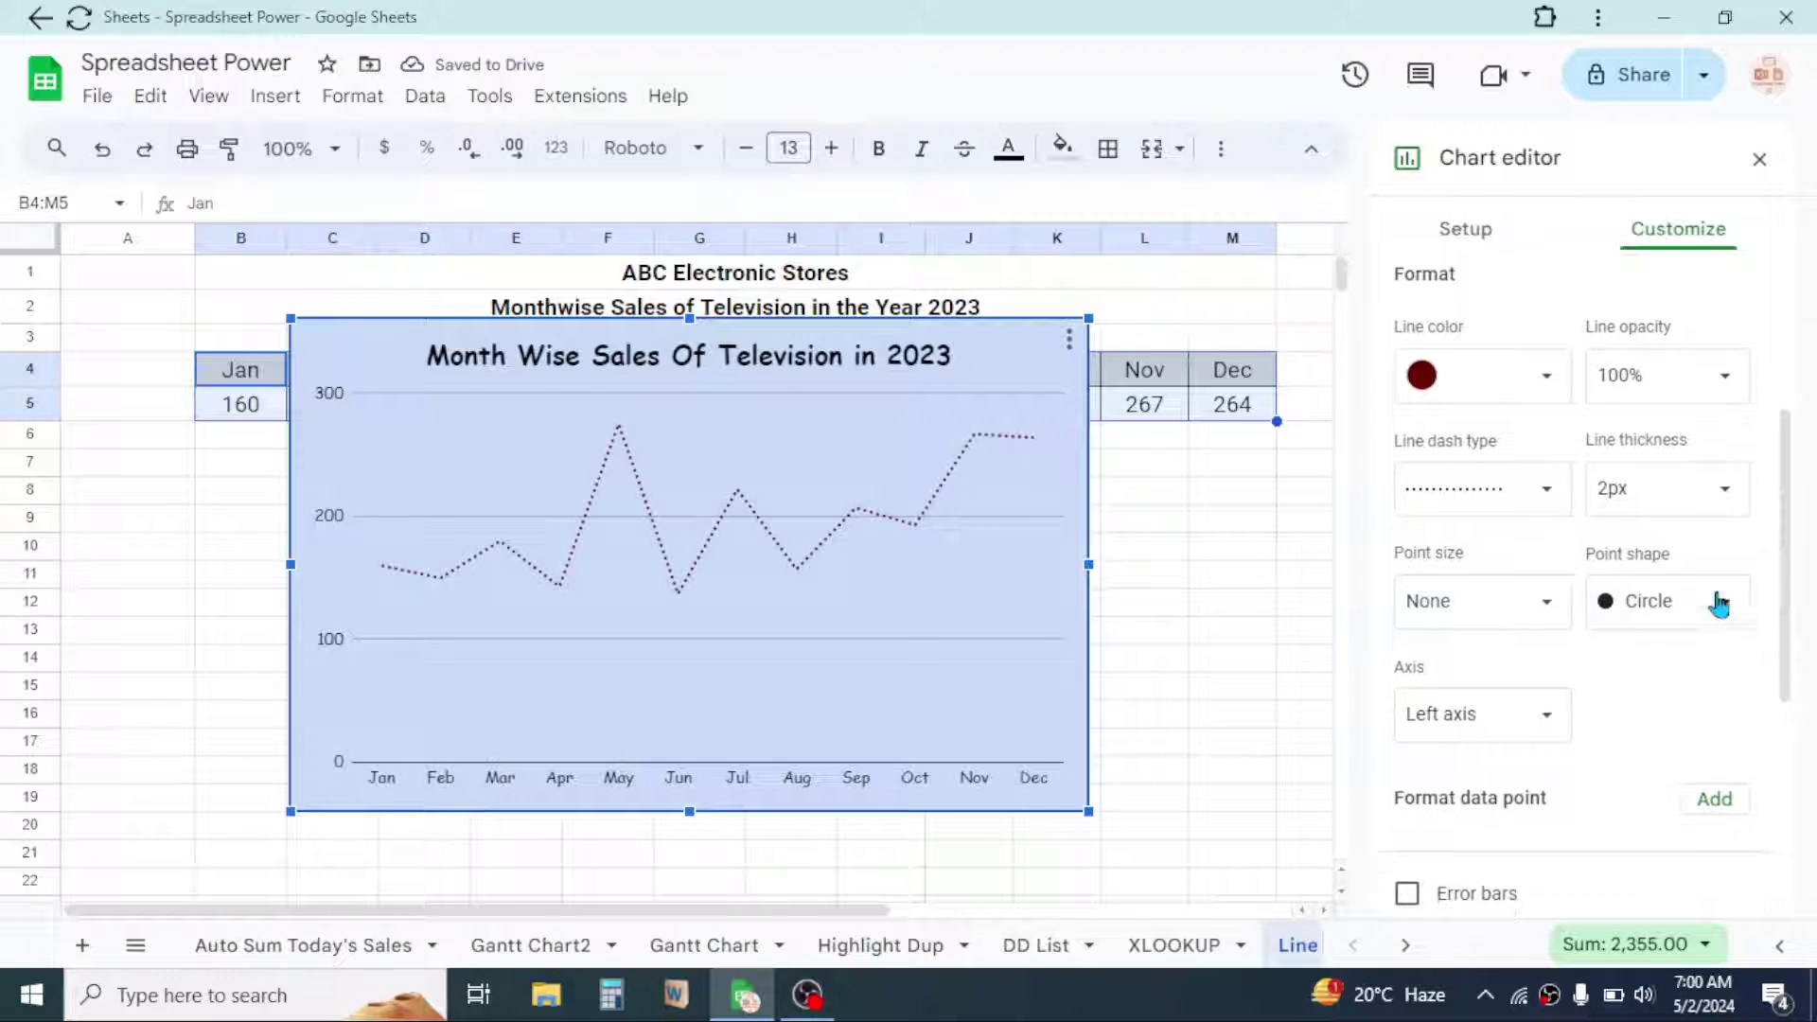
pyautogui.click(1552, 615)
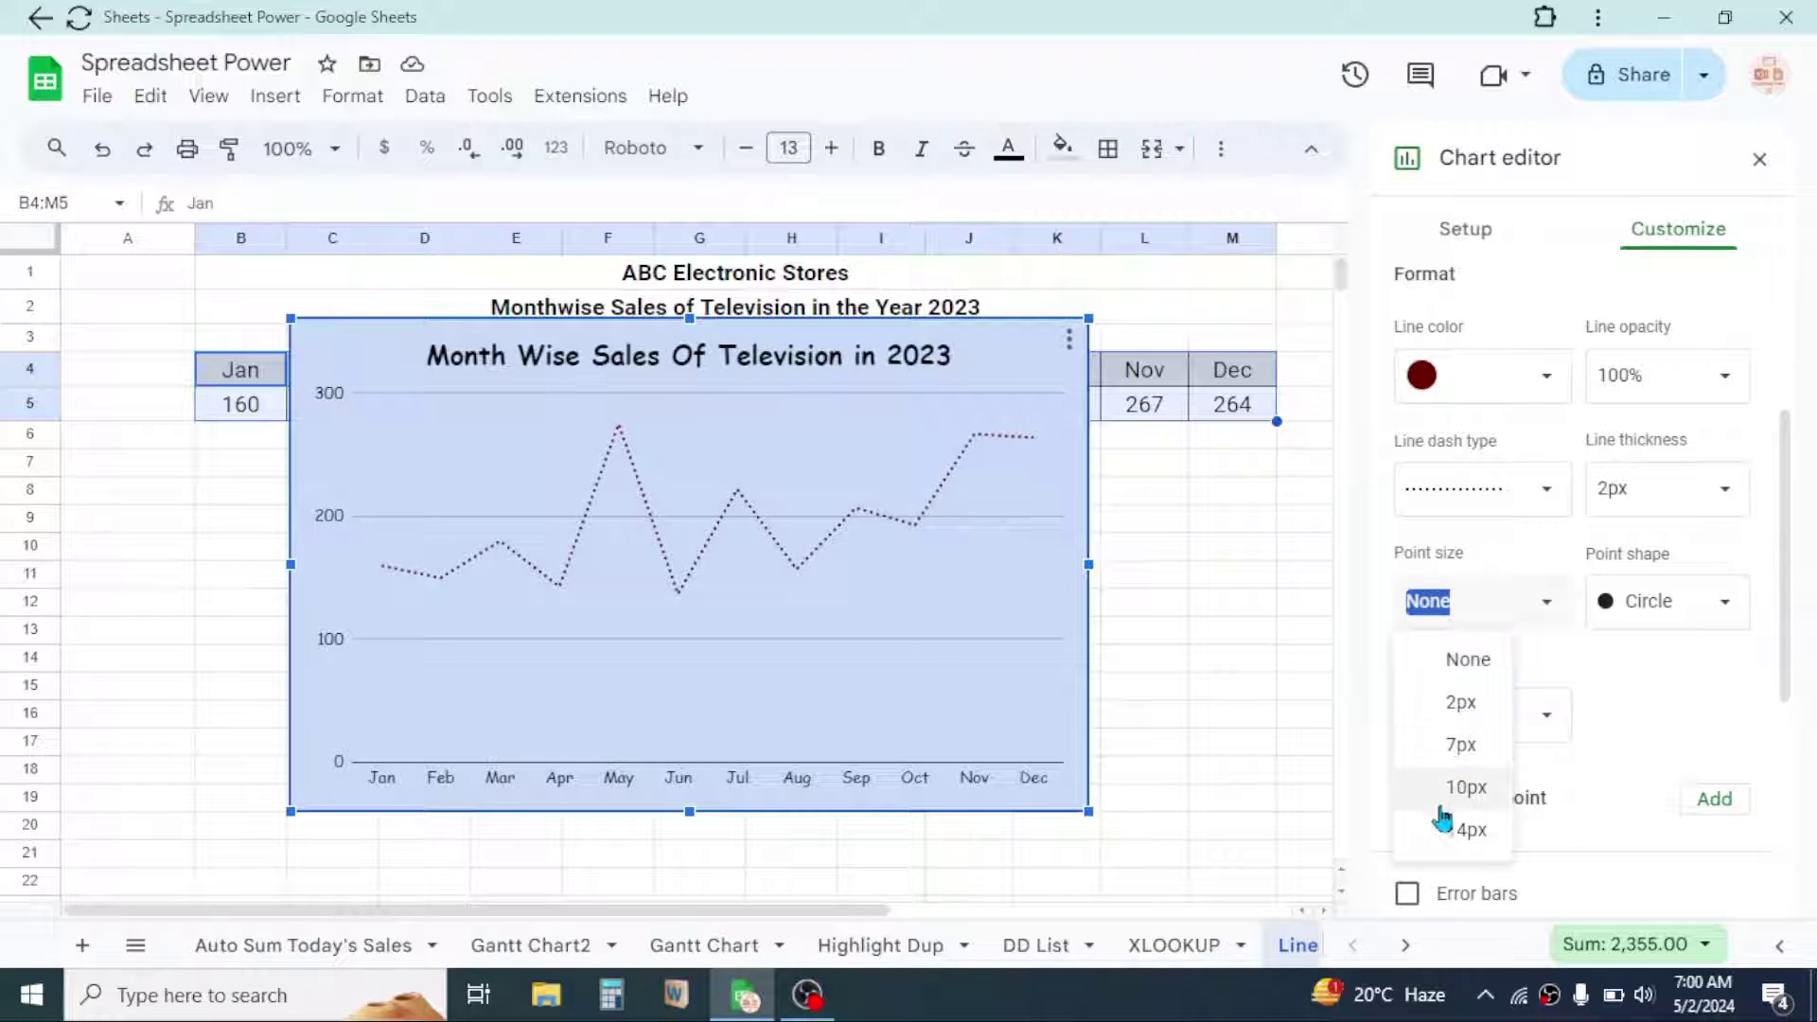
pyautogui.click(1463, 754)
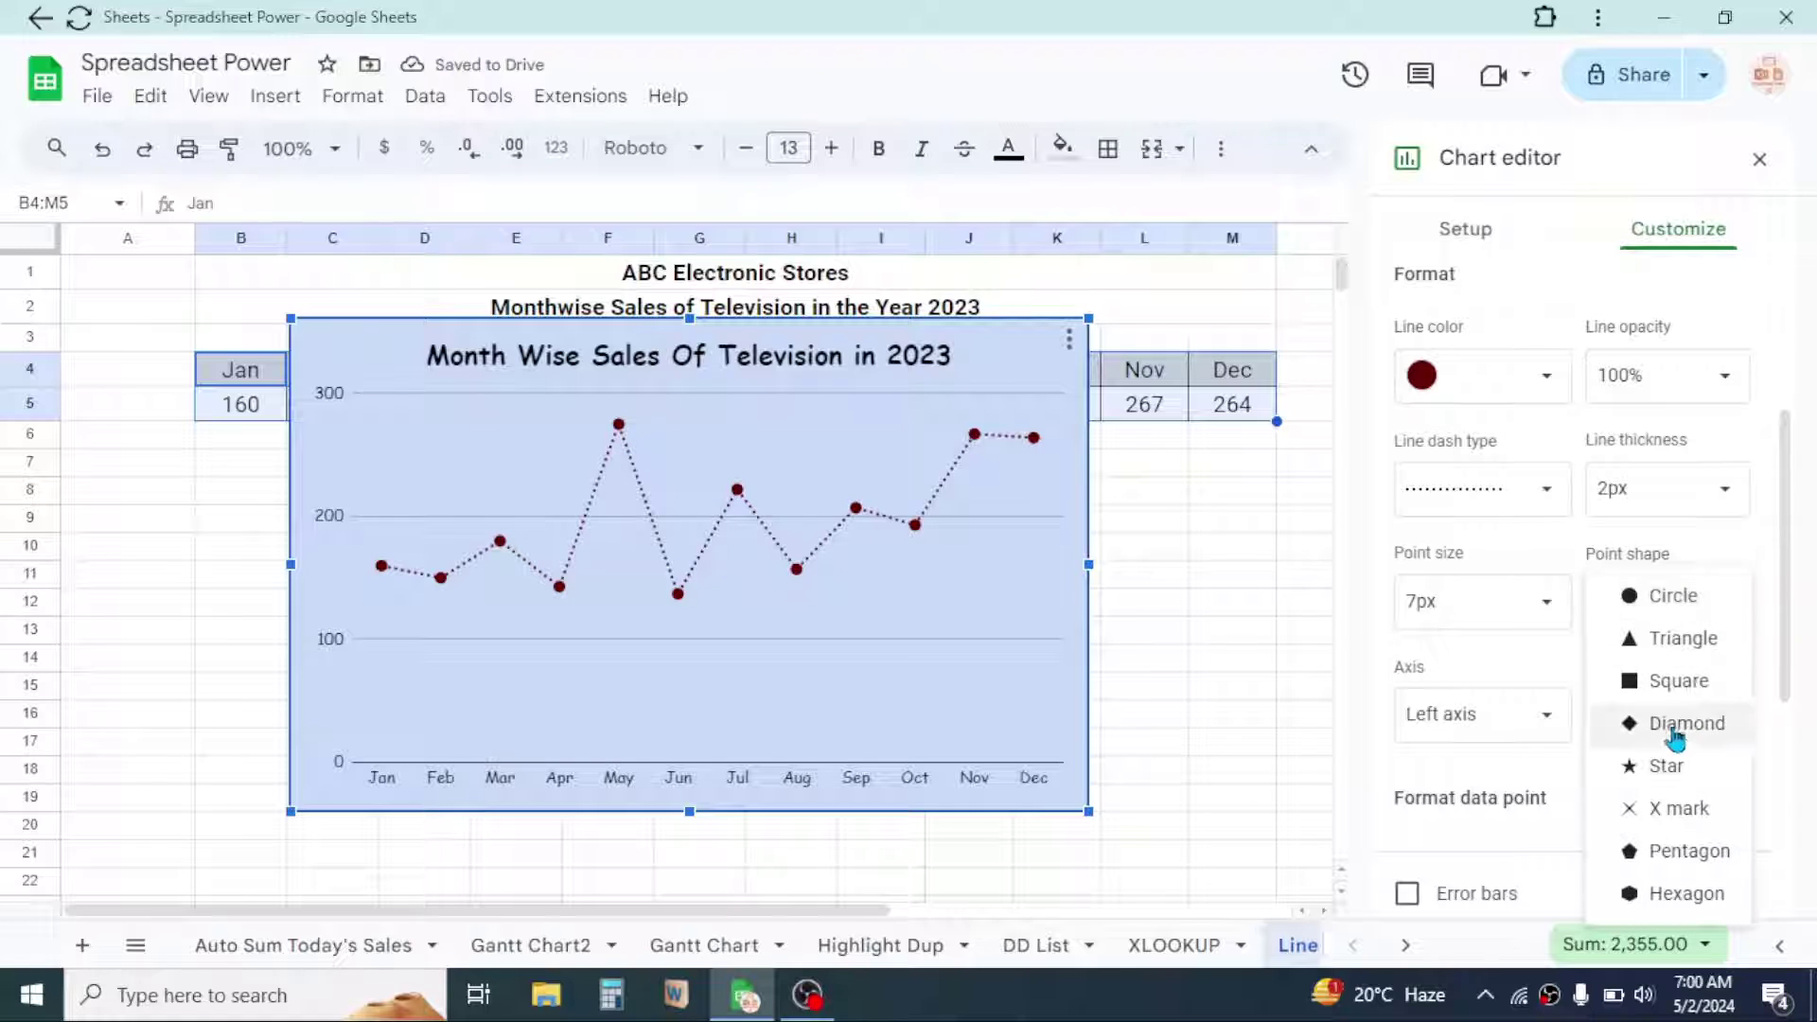
pyautogui.click(1663, 769)
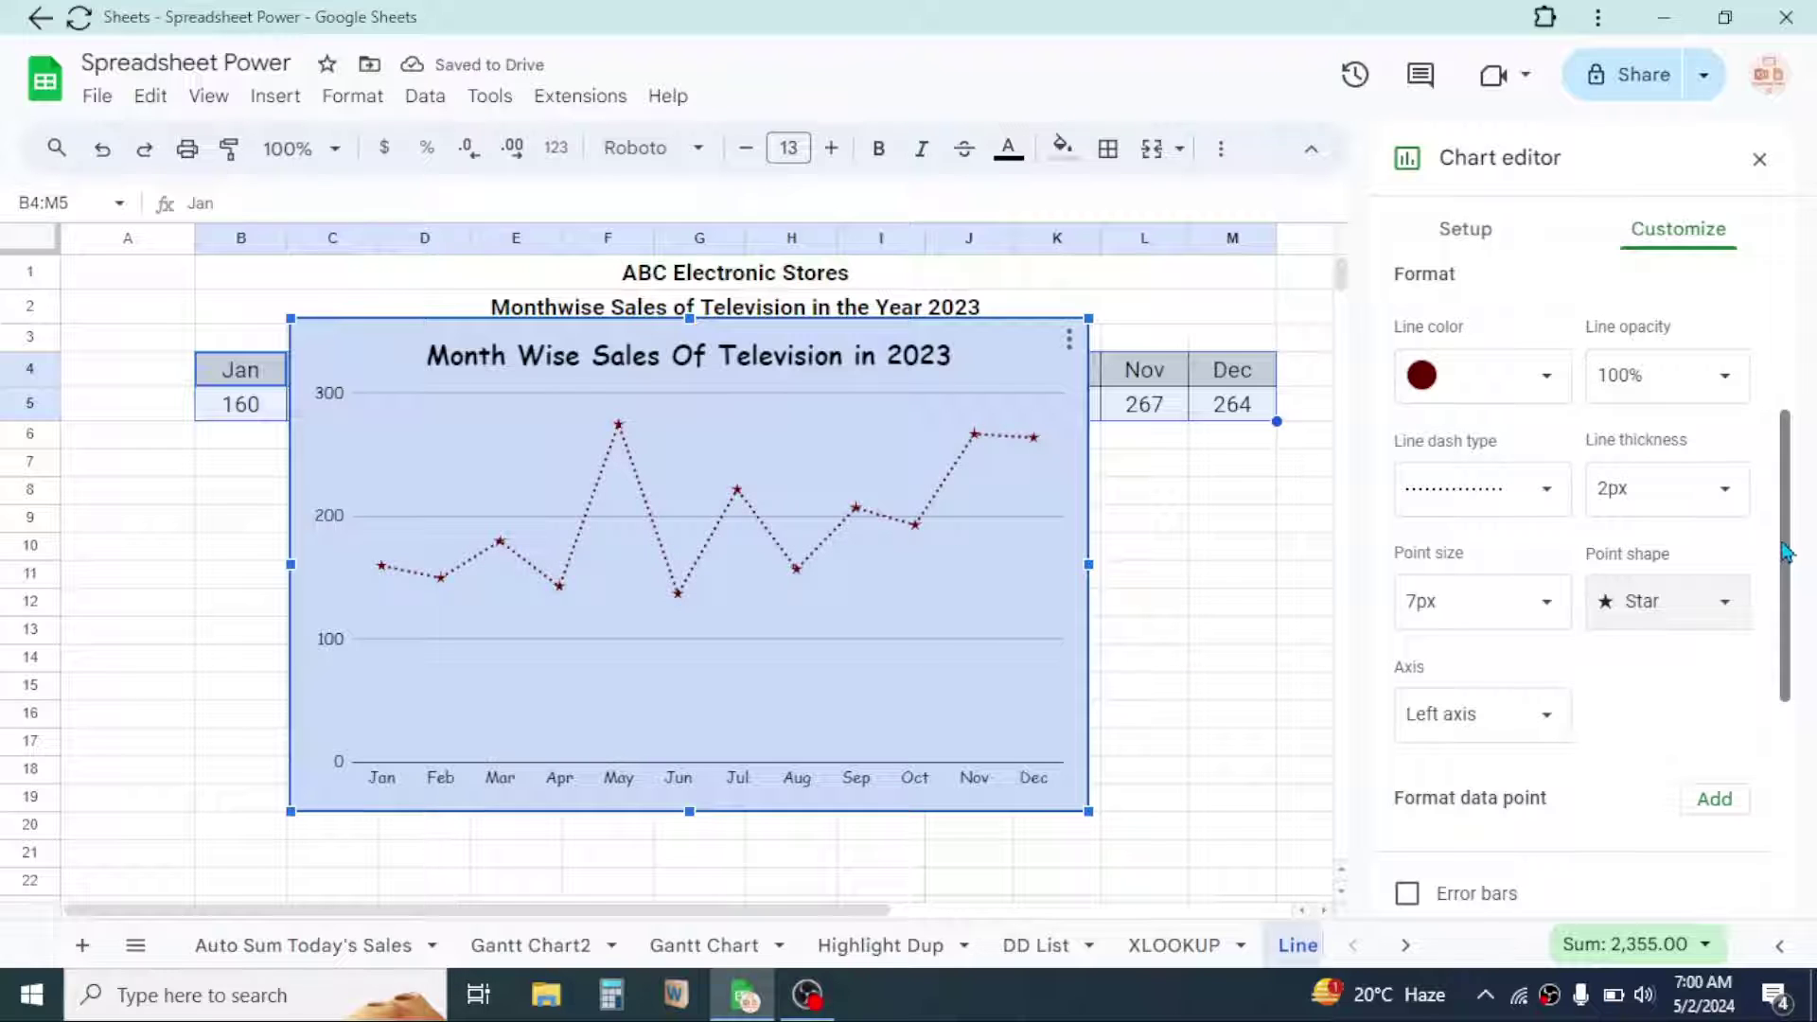
pyautogui.moveTo(1787, 558); pyautogui.dragTo(1801, 821)
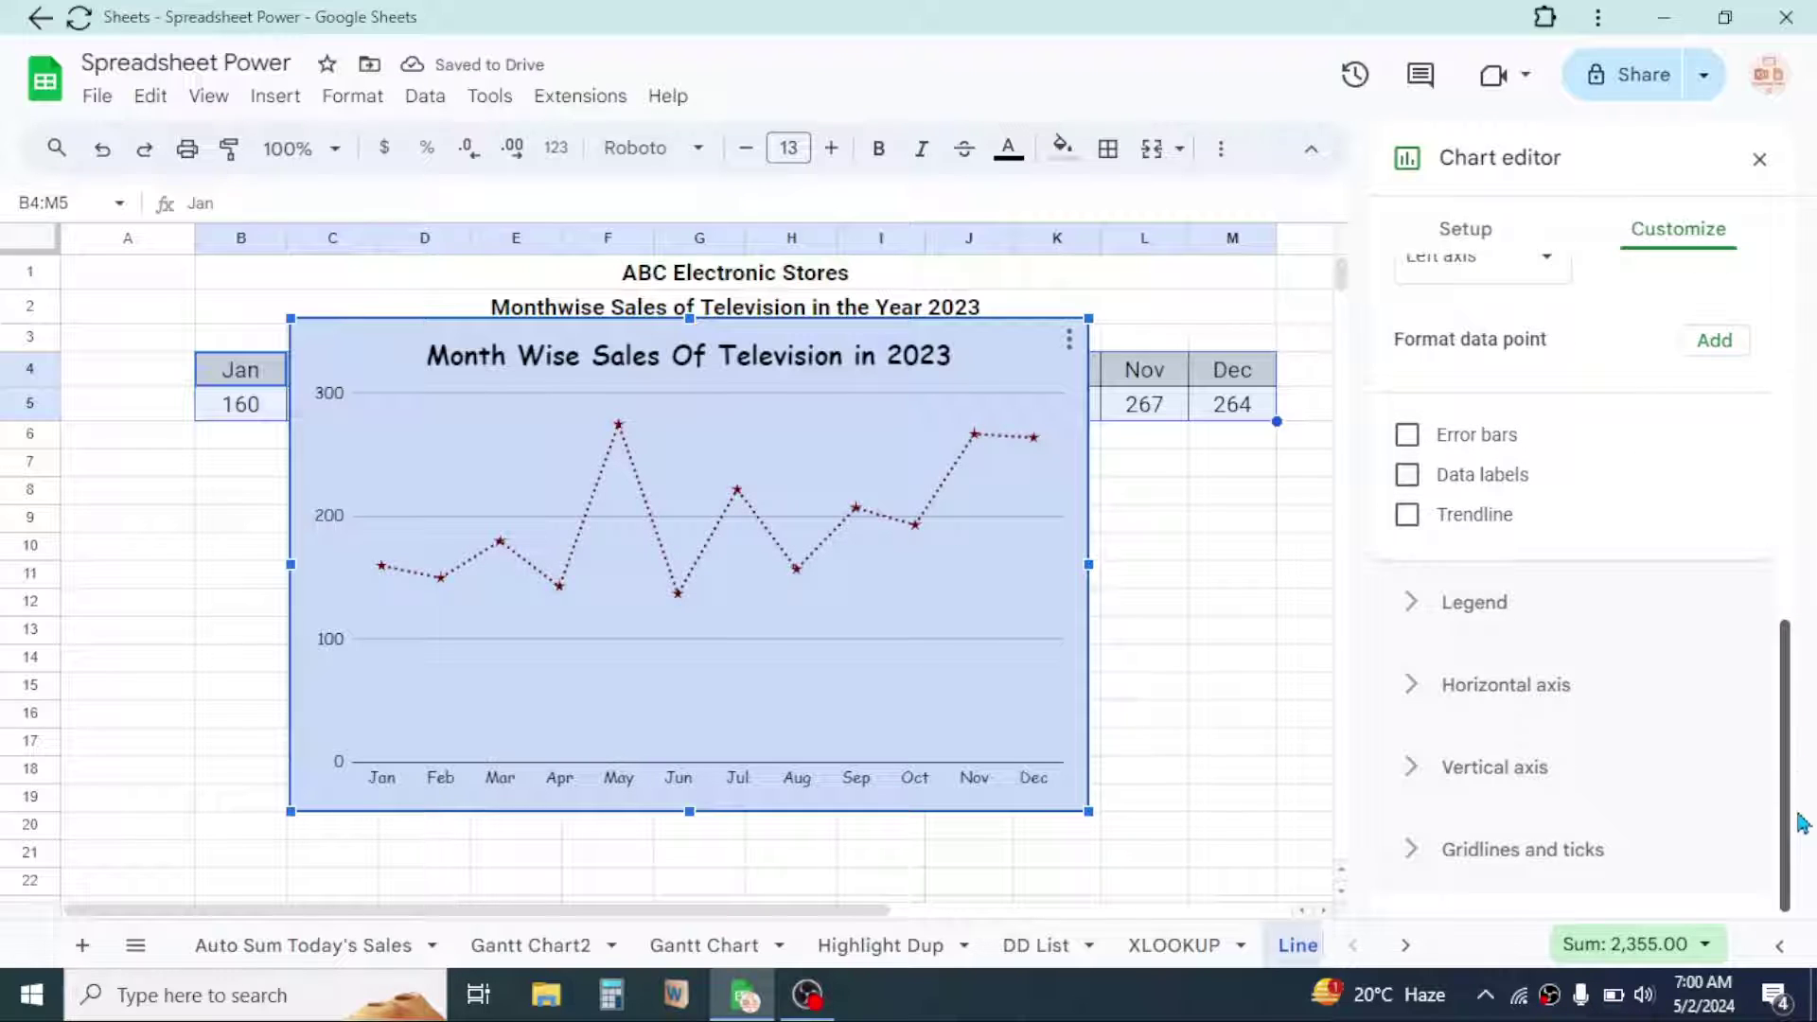
pyautogui.click(1411, 606)
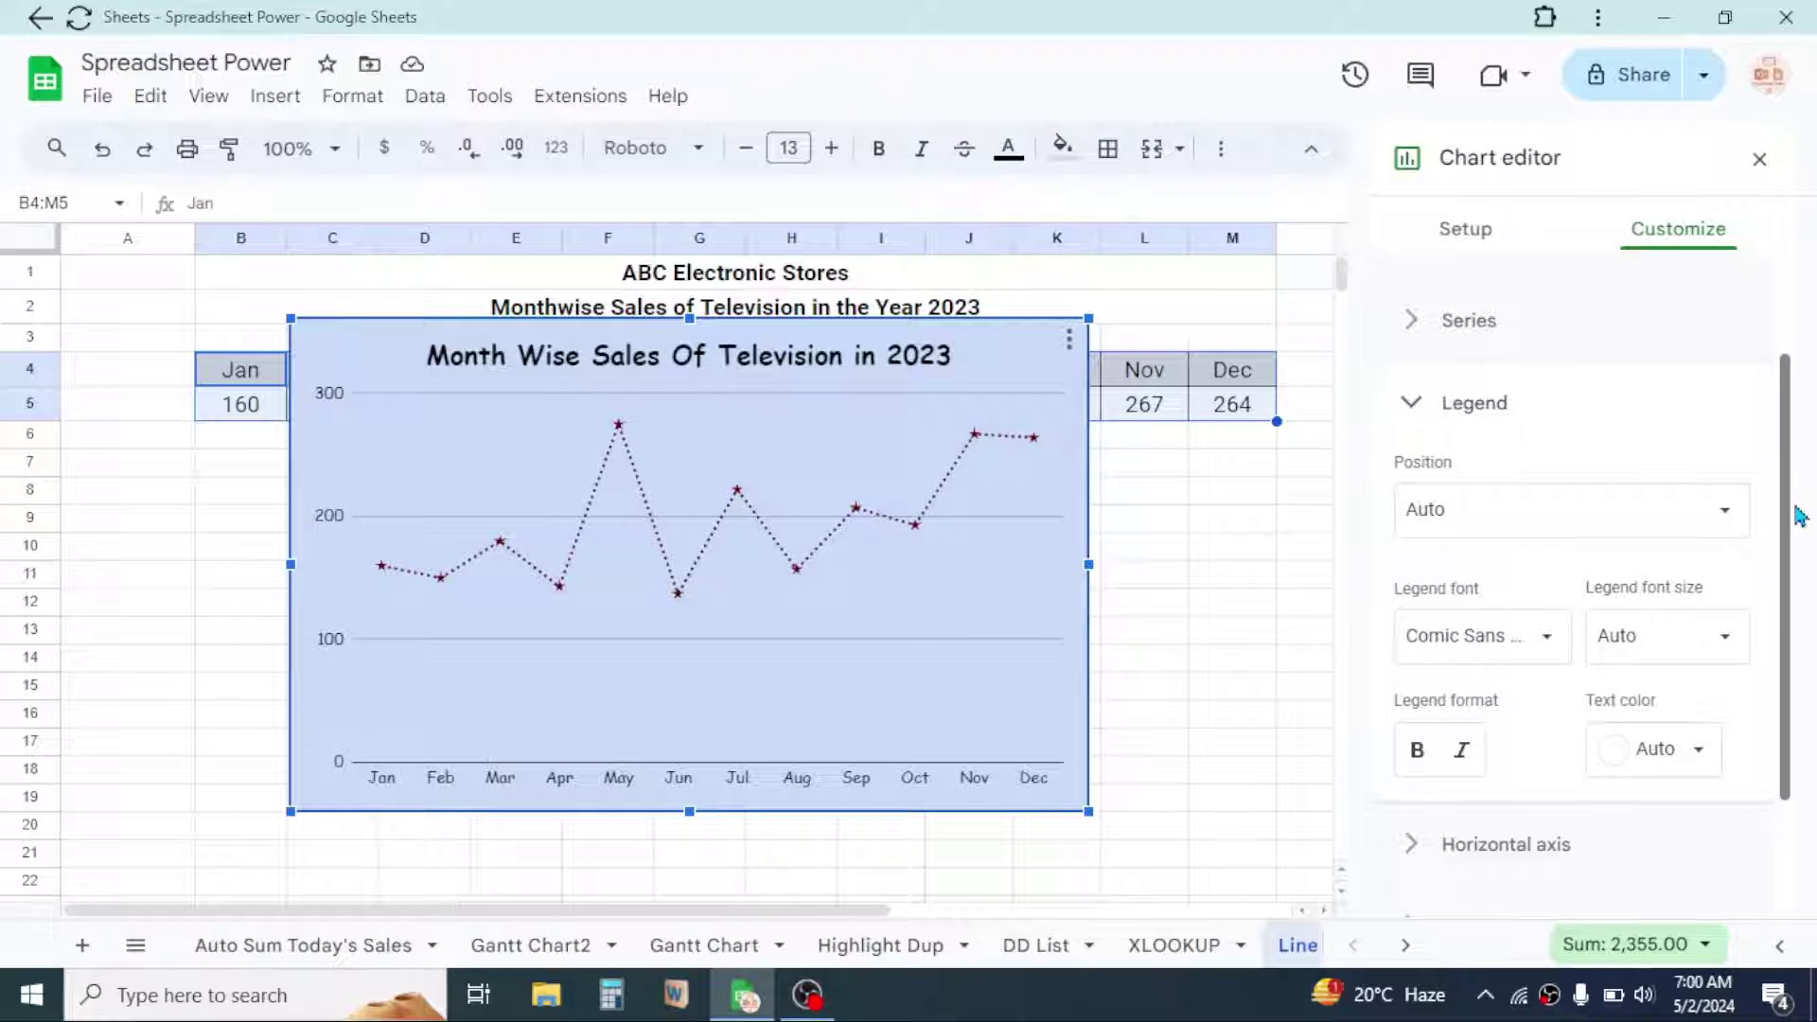
pyautogui.scroll(-2, 1789, 507)
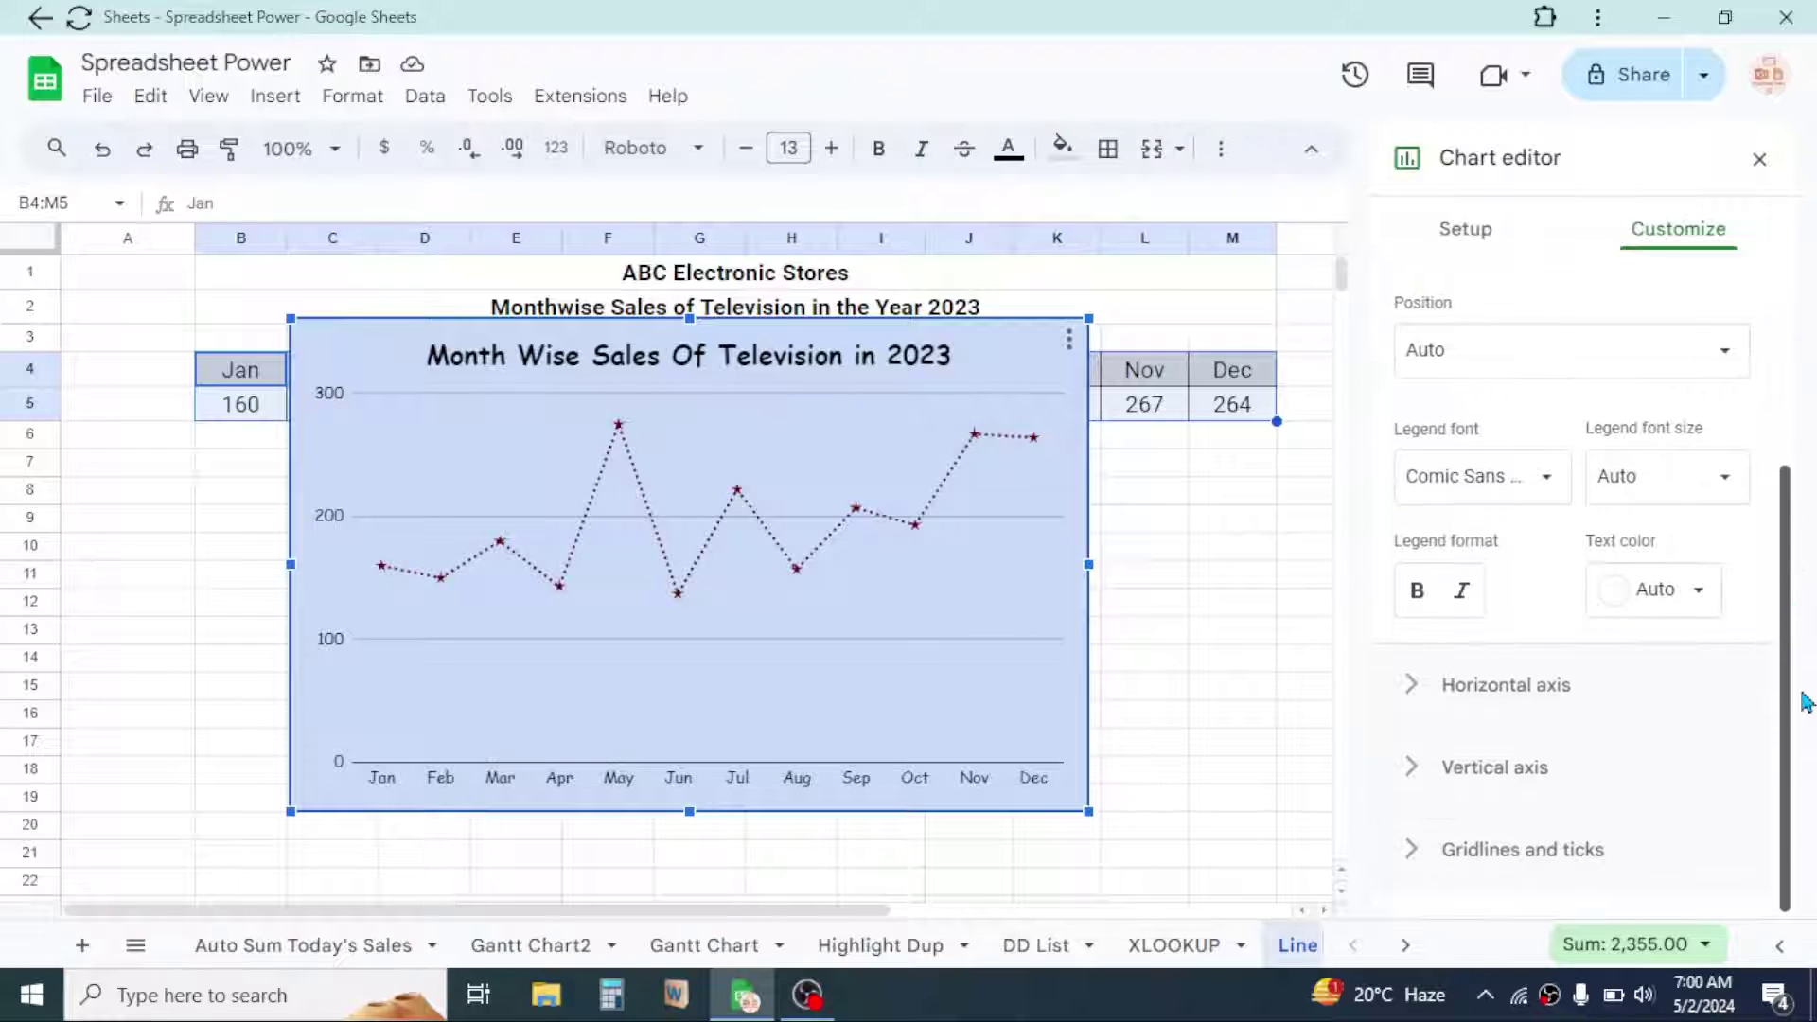
# - Change the text color of the horizontal axis labels to dark magenta
pyautogui.click(1418, 691)
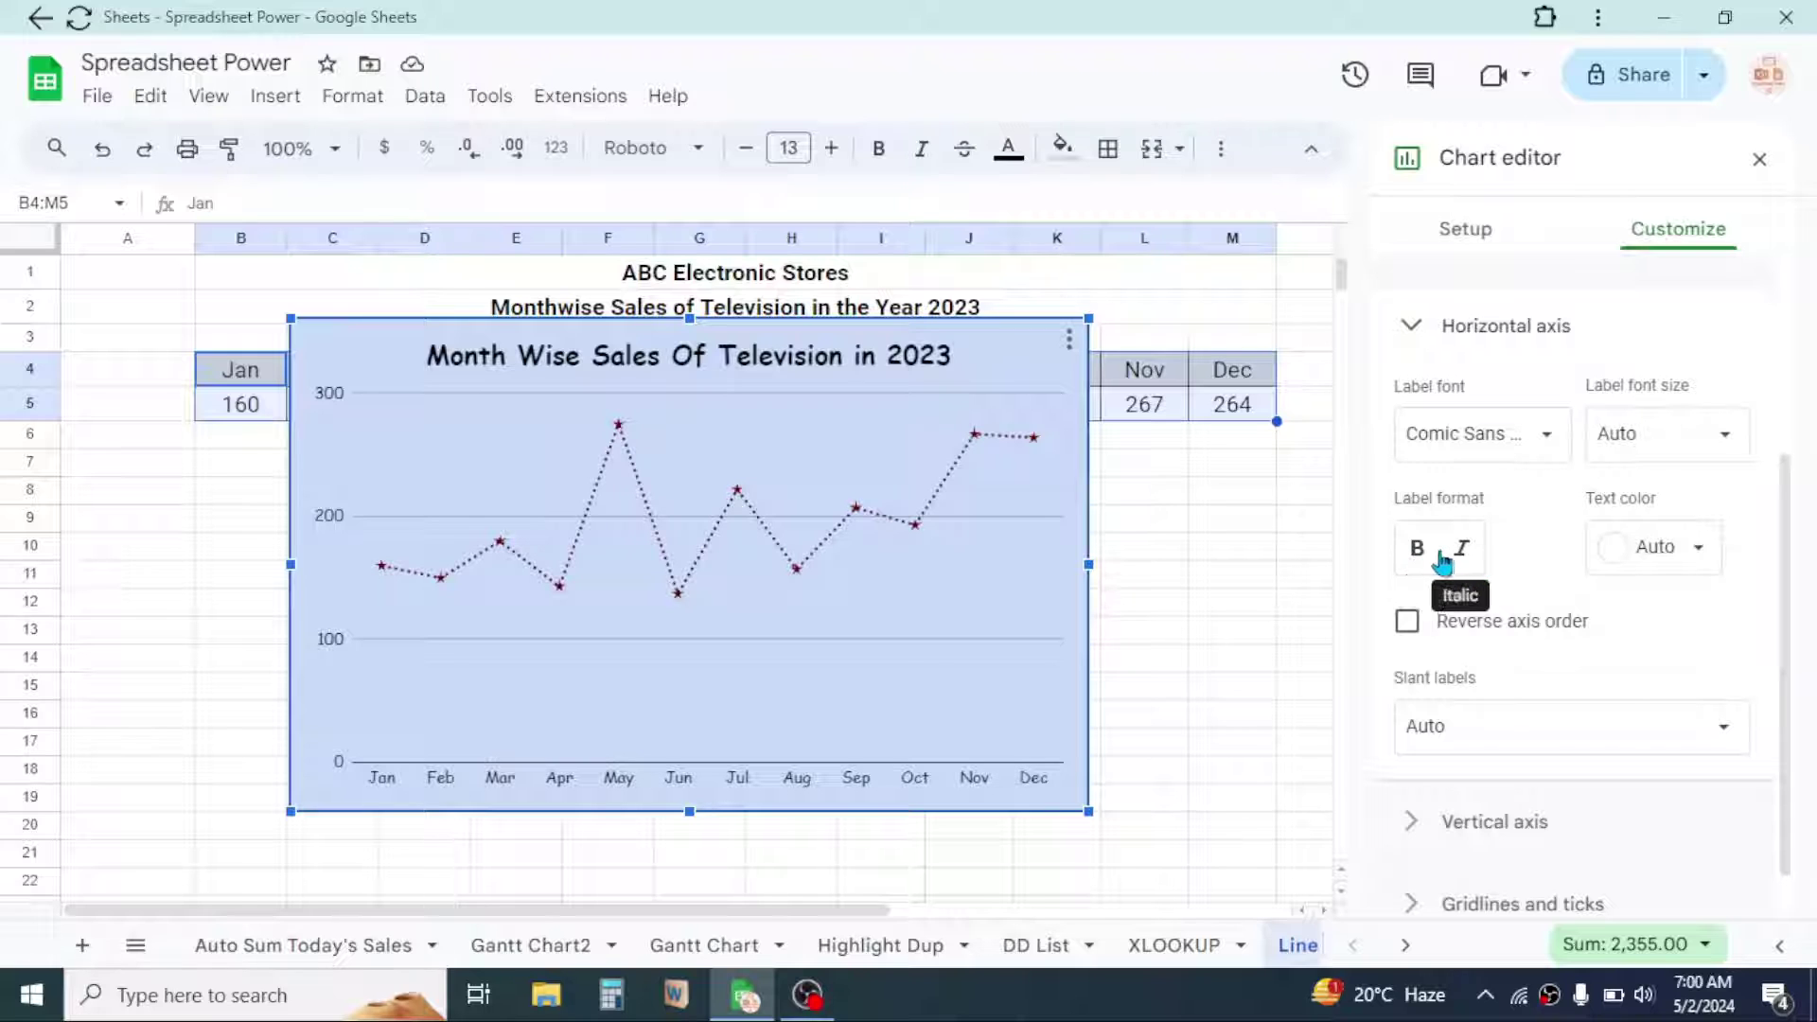
pyautogui.click(1702, 552)
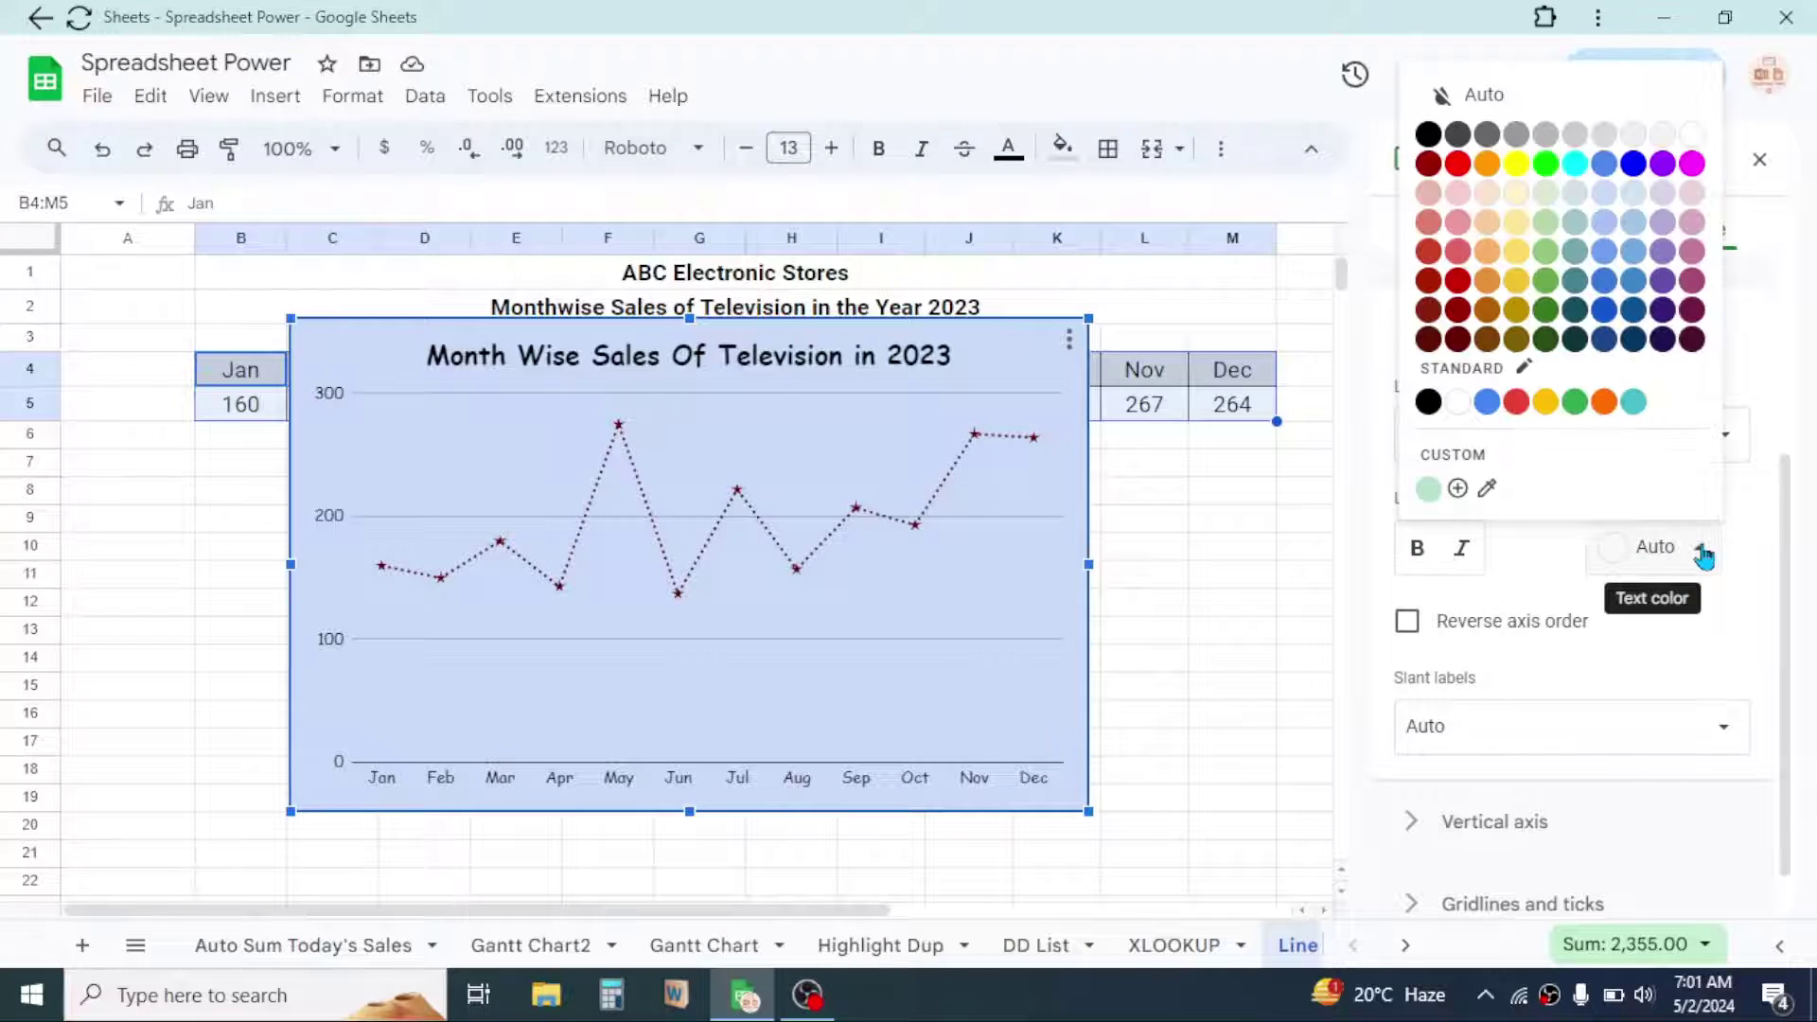
pyautogui.click(1546, 310)
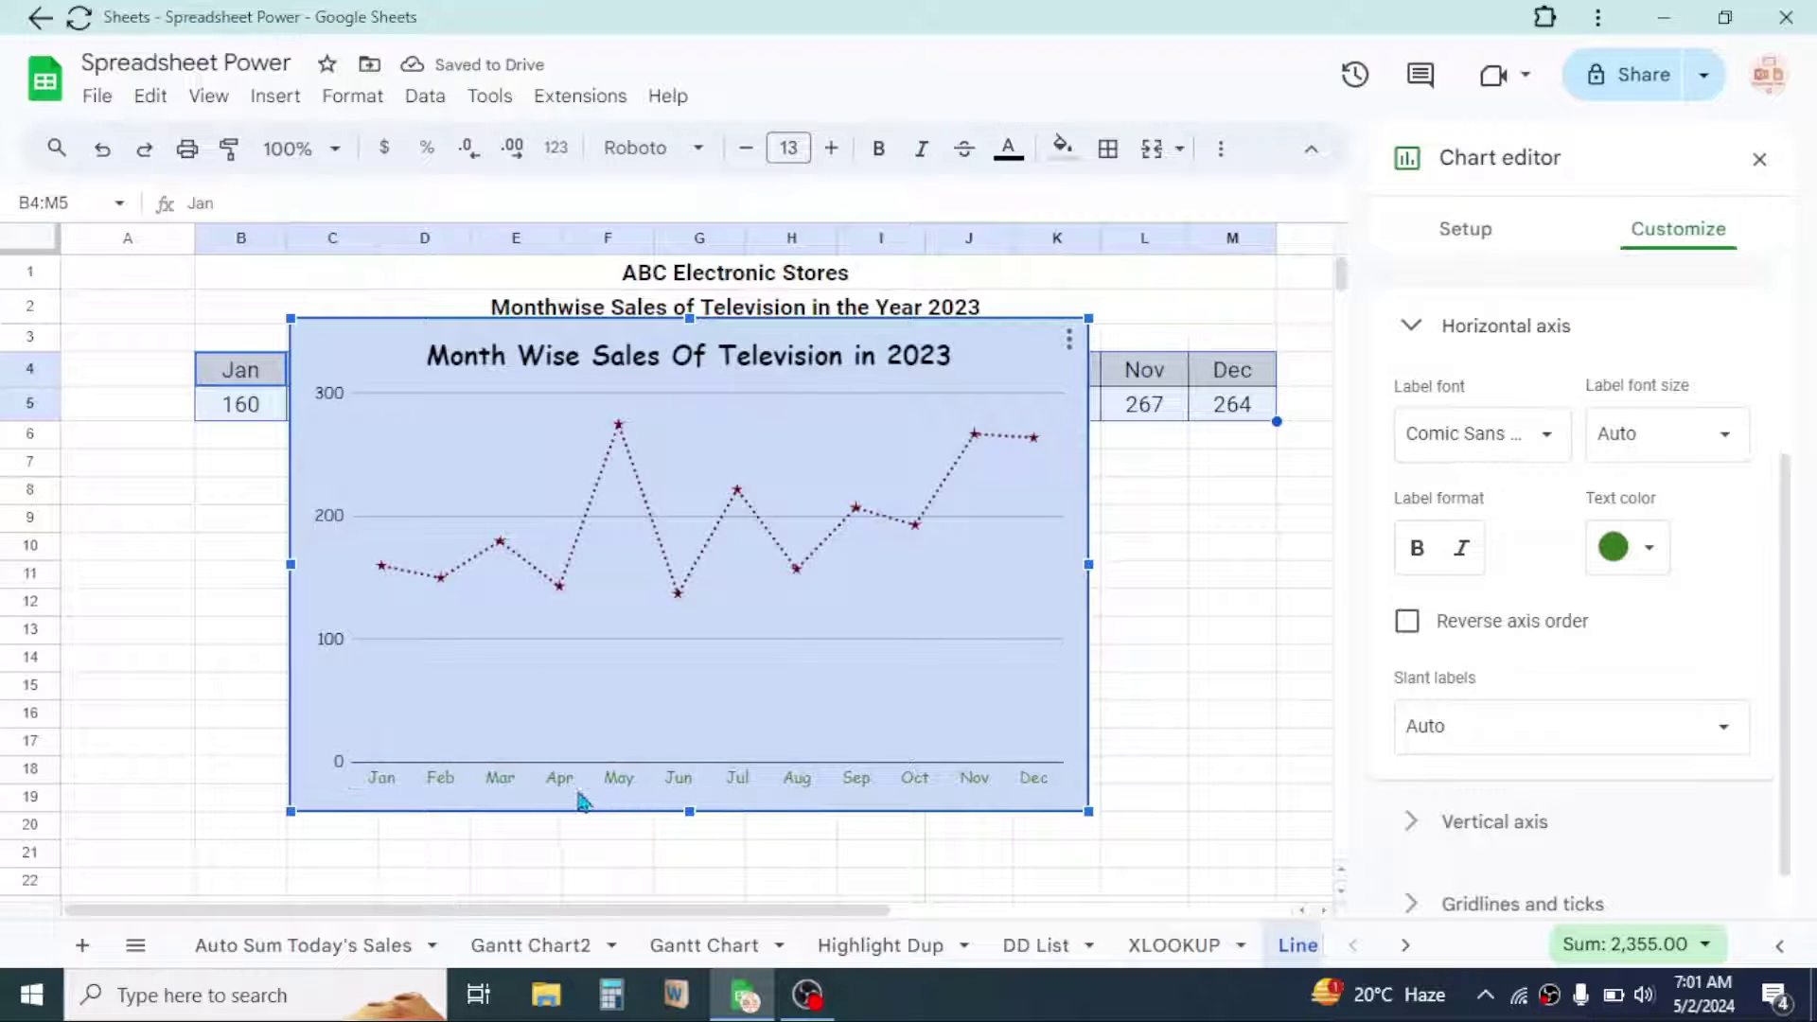
pyautogui.click(1626, 563)
pyautogui.click(1643, 332)
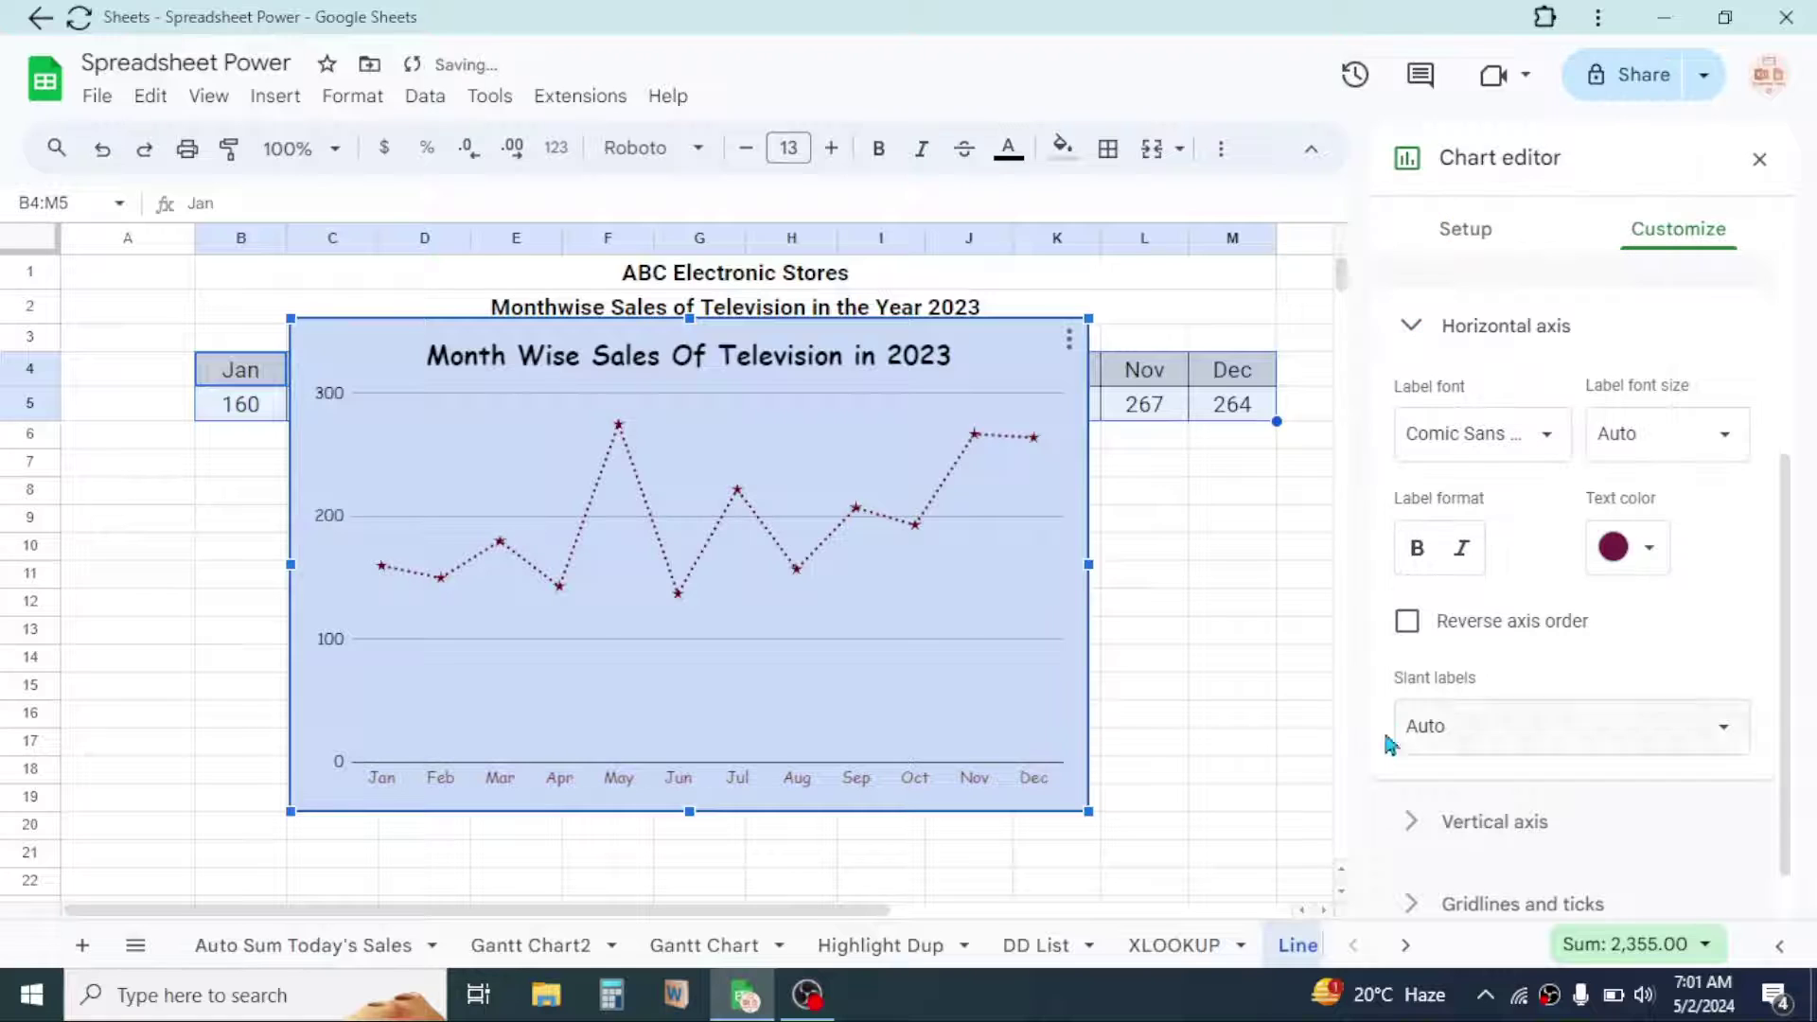
# - Format the vertical axis labels as bold, dark magenta text
pyautogui.moveTo(1789, 600); pyautogui.dragTo(1789, 690)
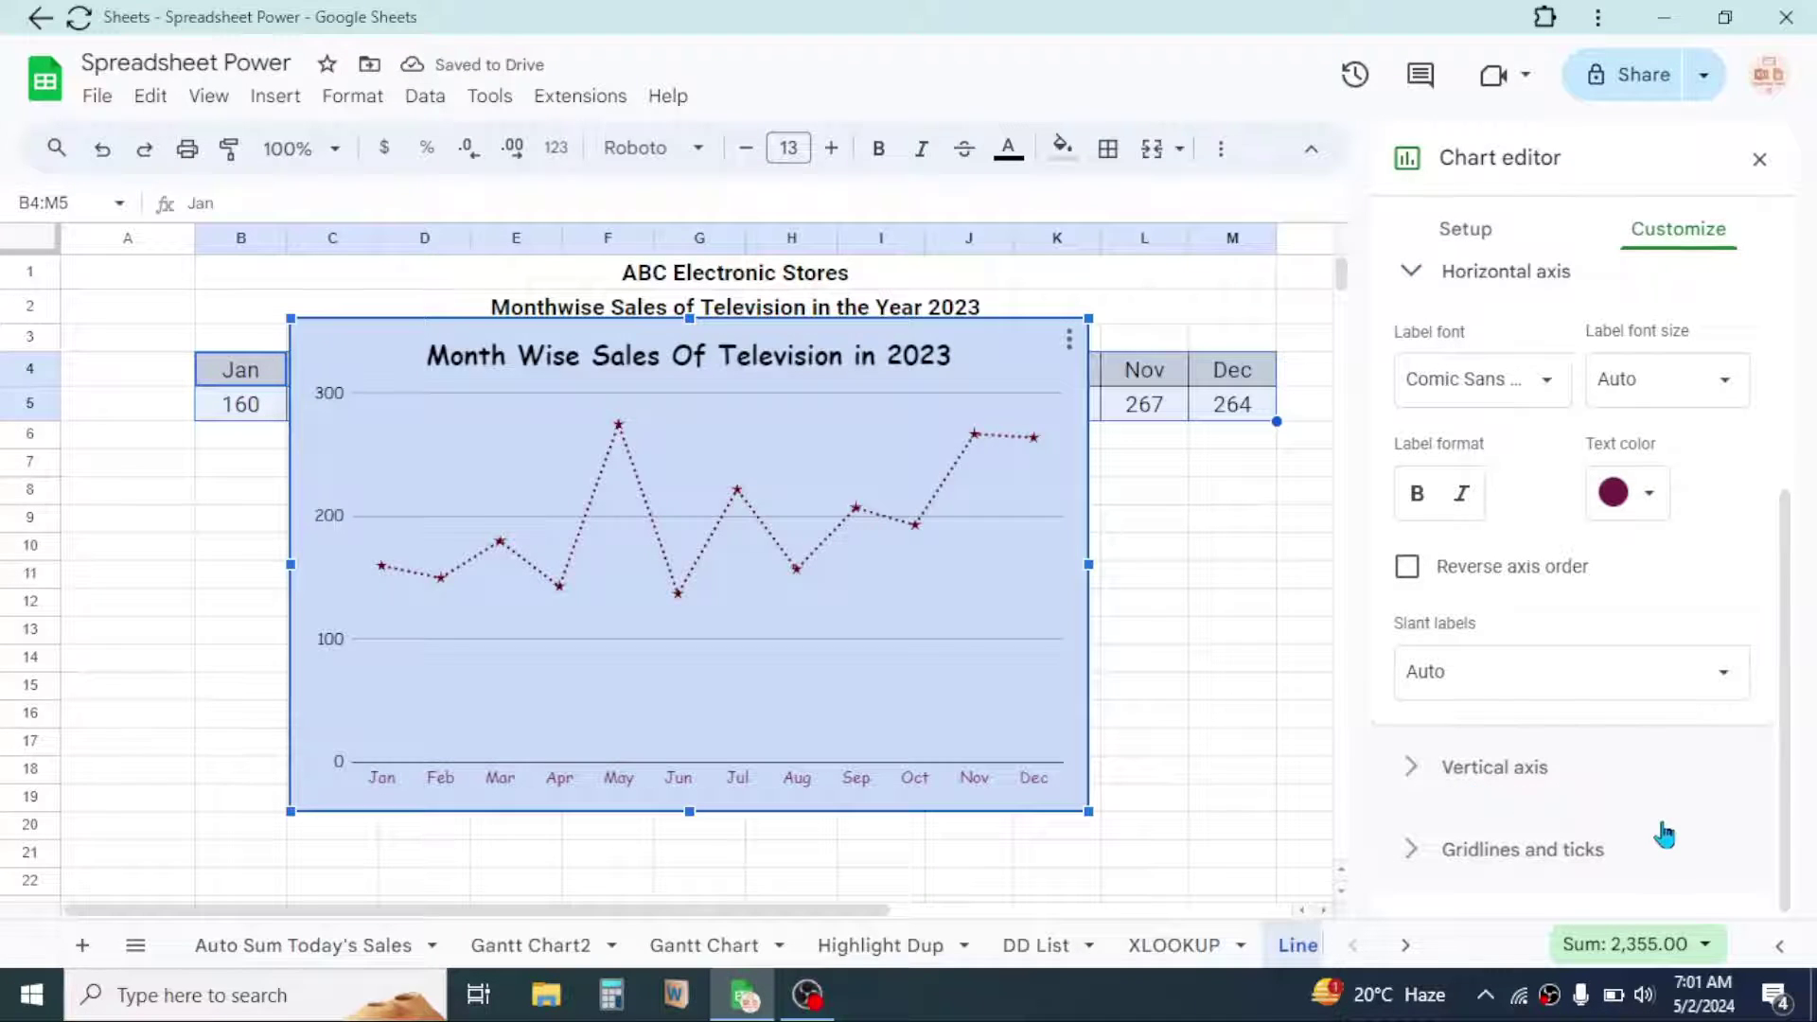
pyautogui.click(1411, 767)
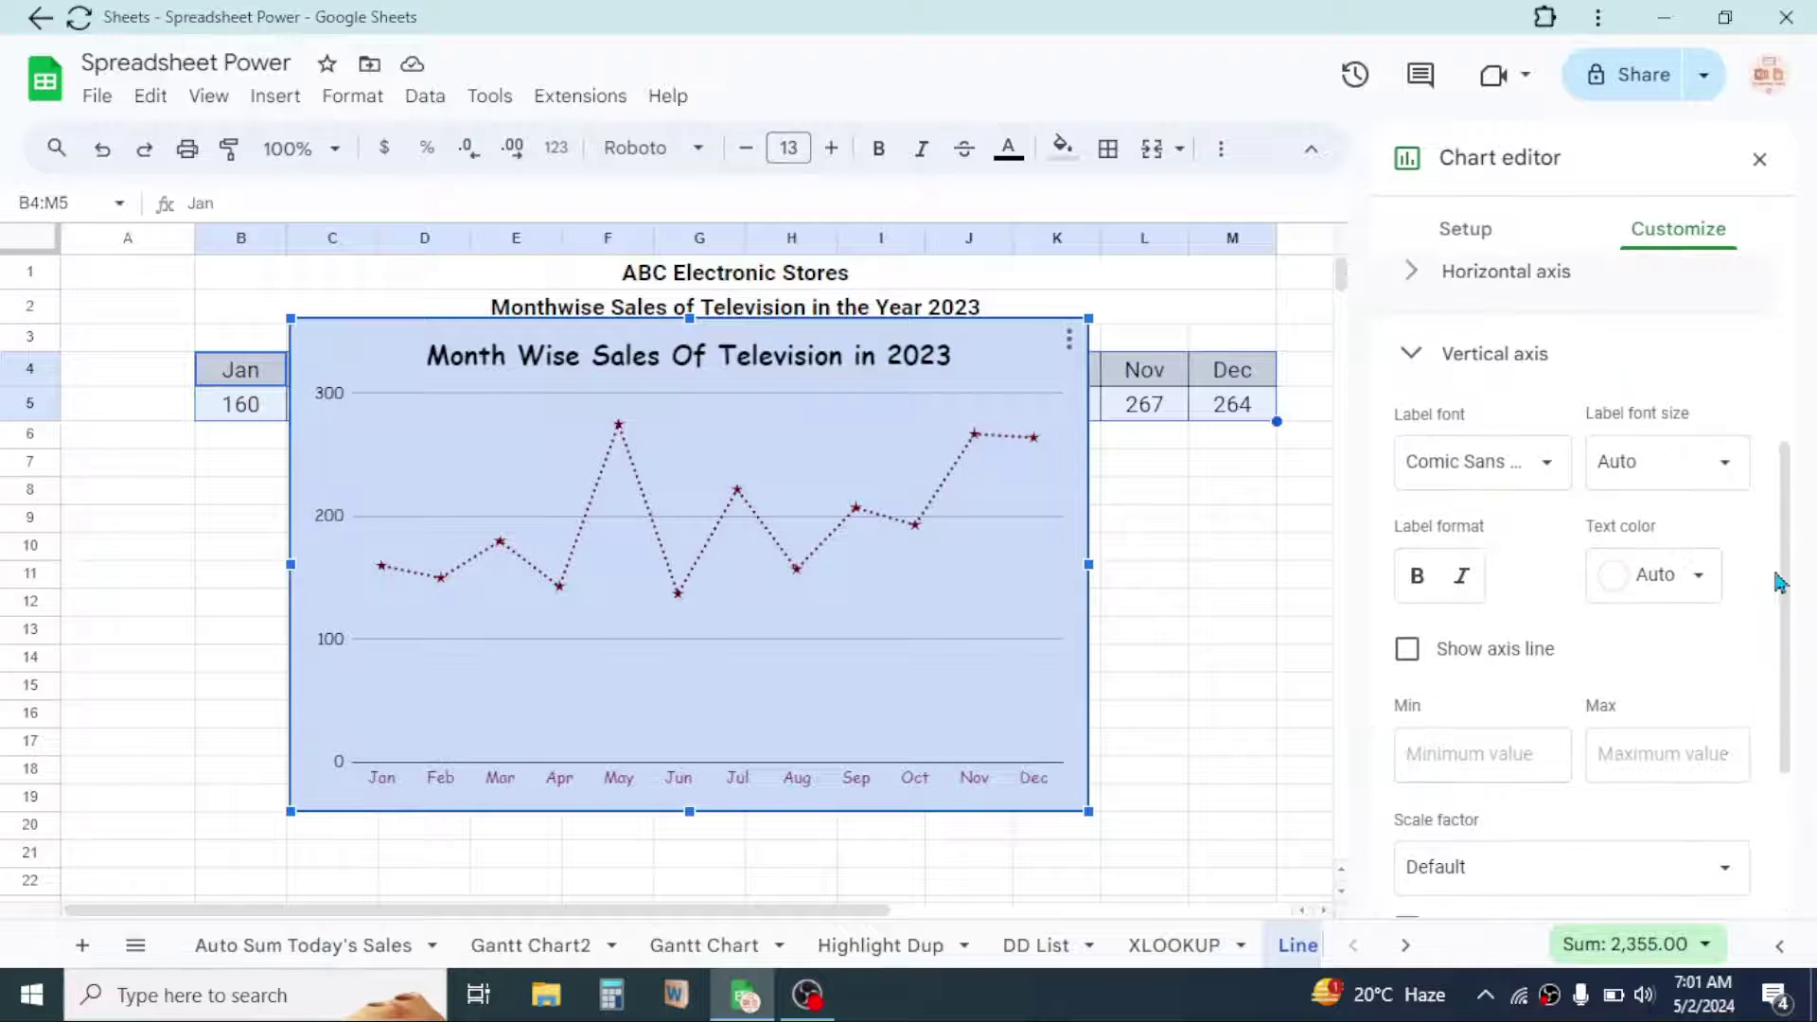
pyautogui.moveTo(1785, 568); pyautogui.dragTo(1803, 528)
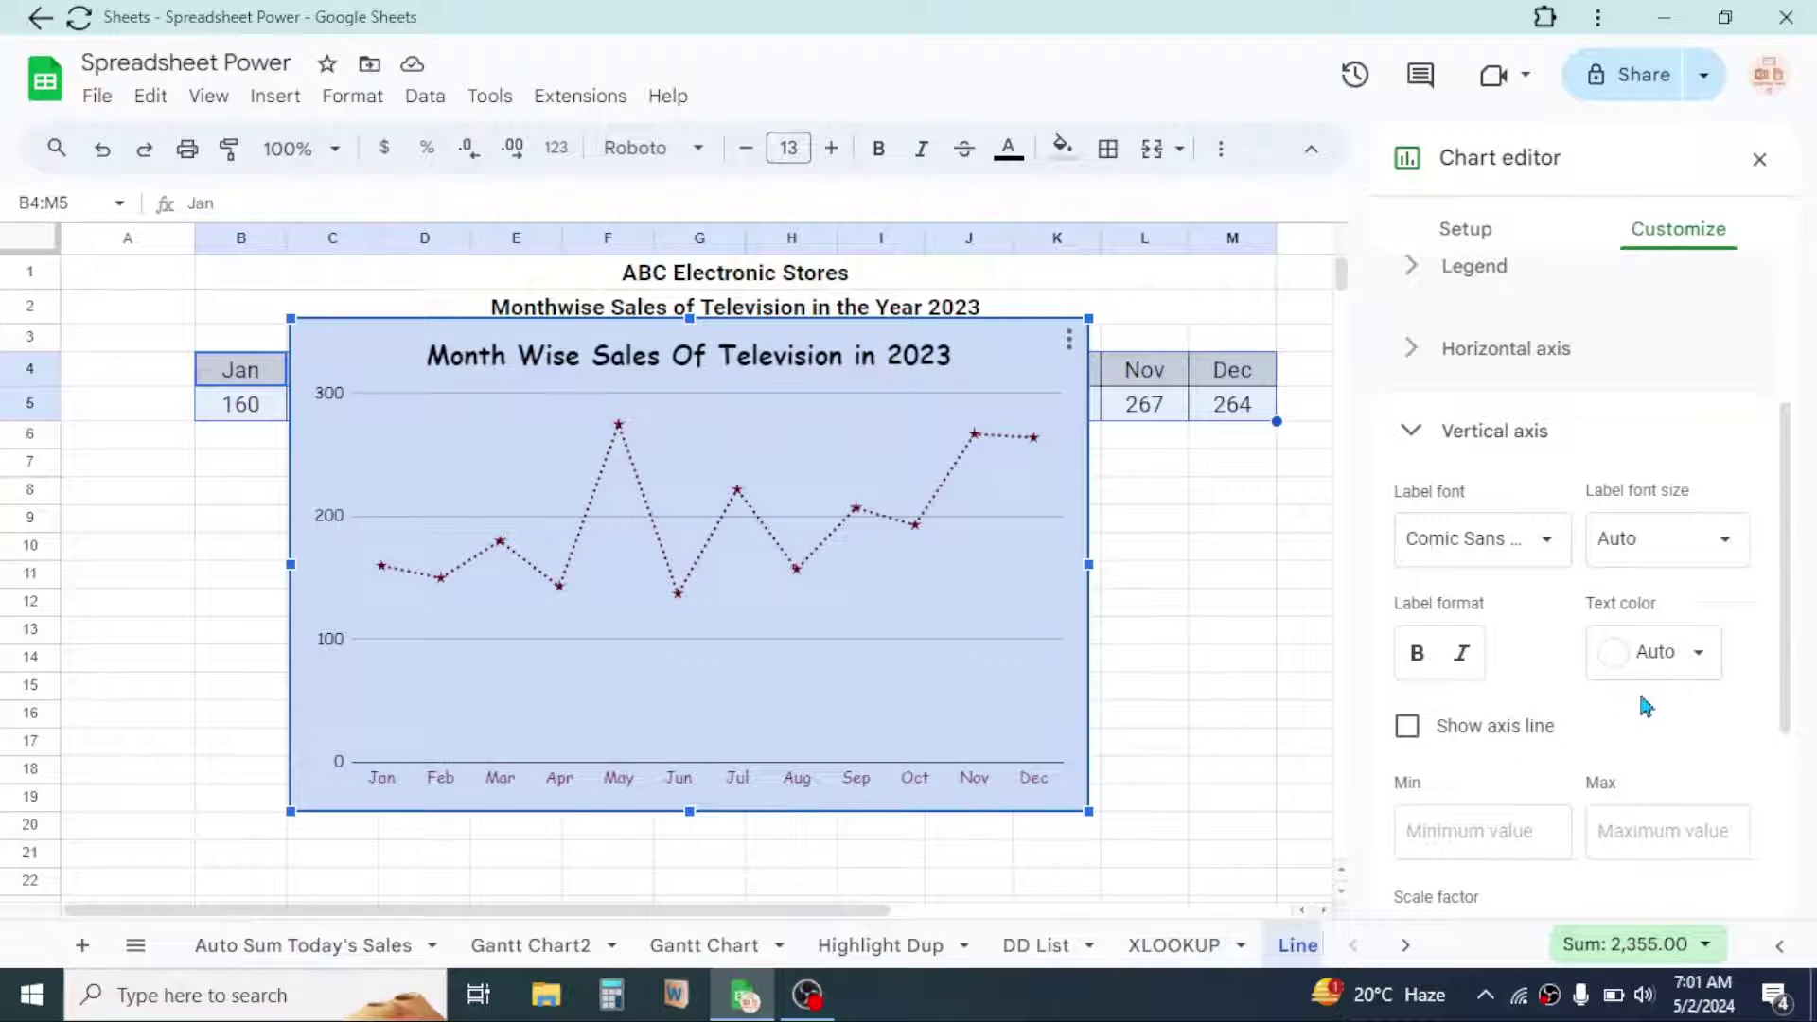
pyautogui.click(1698, 655)
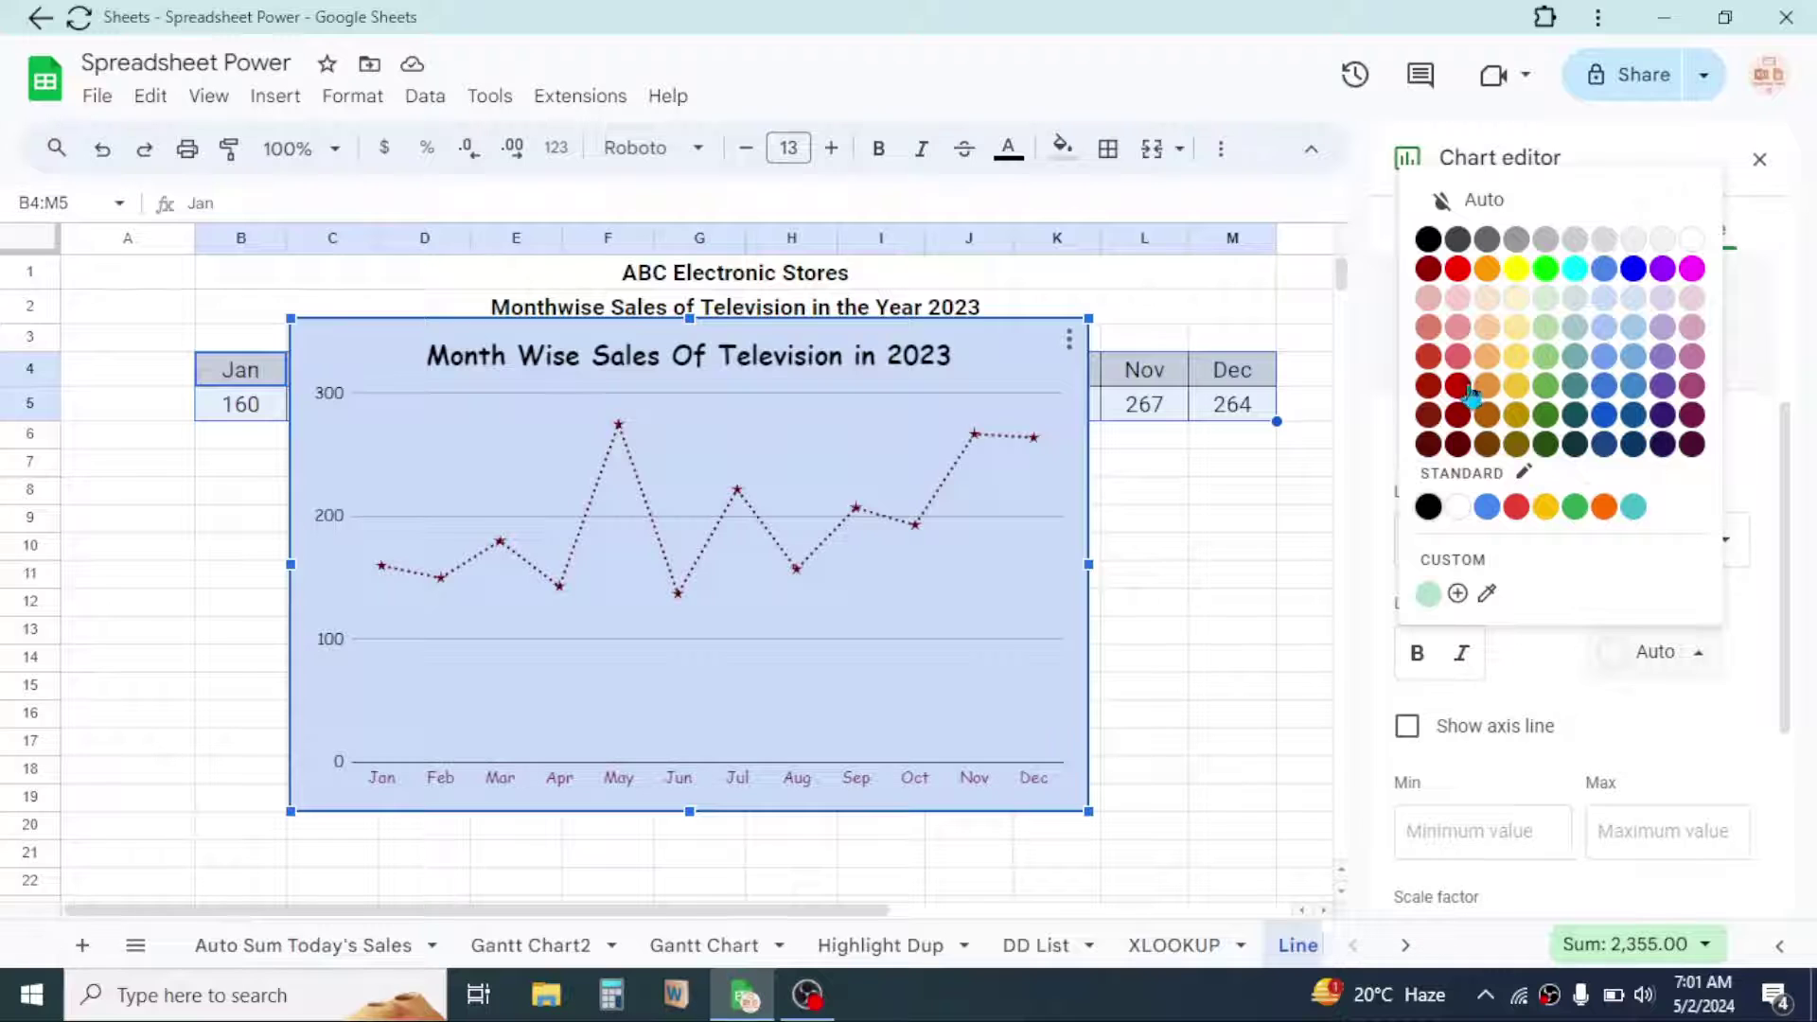
pyautogui.click(1694, 441)
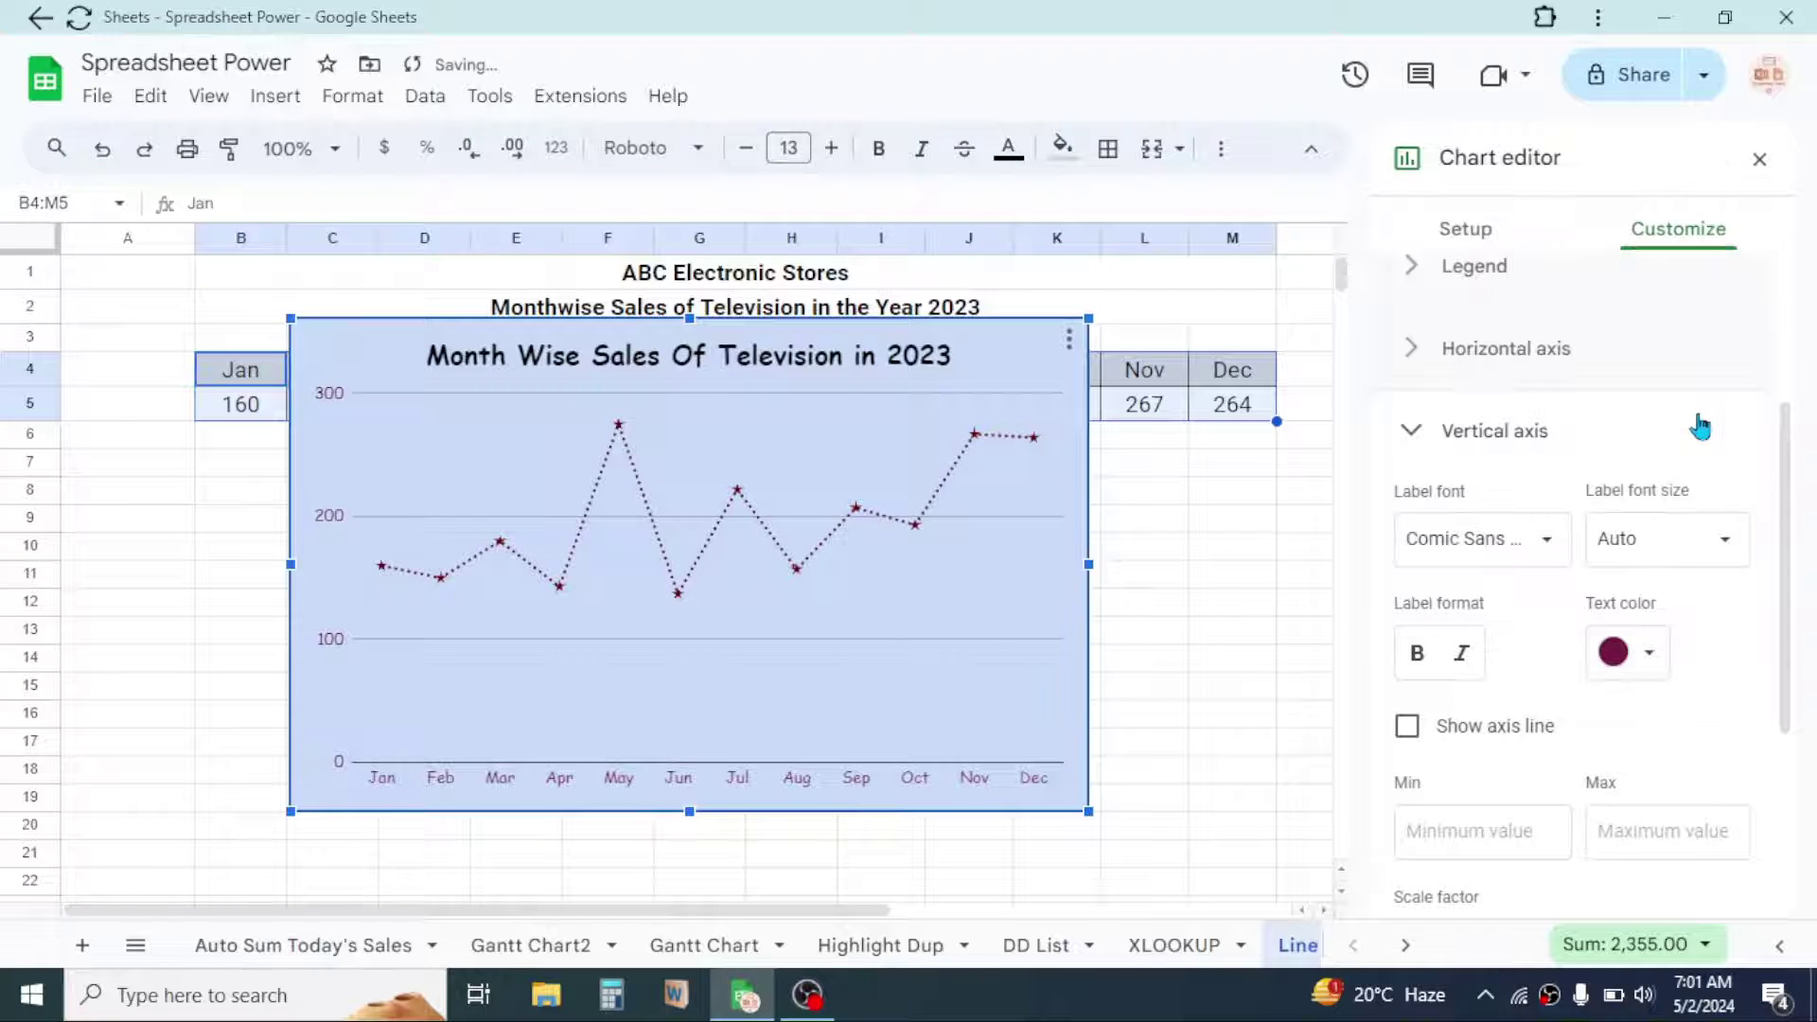
pyautogui.click(1417, 655)
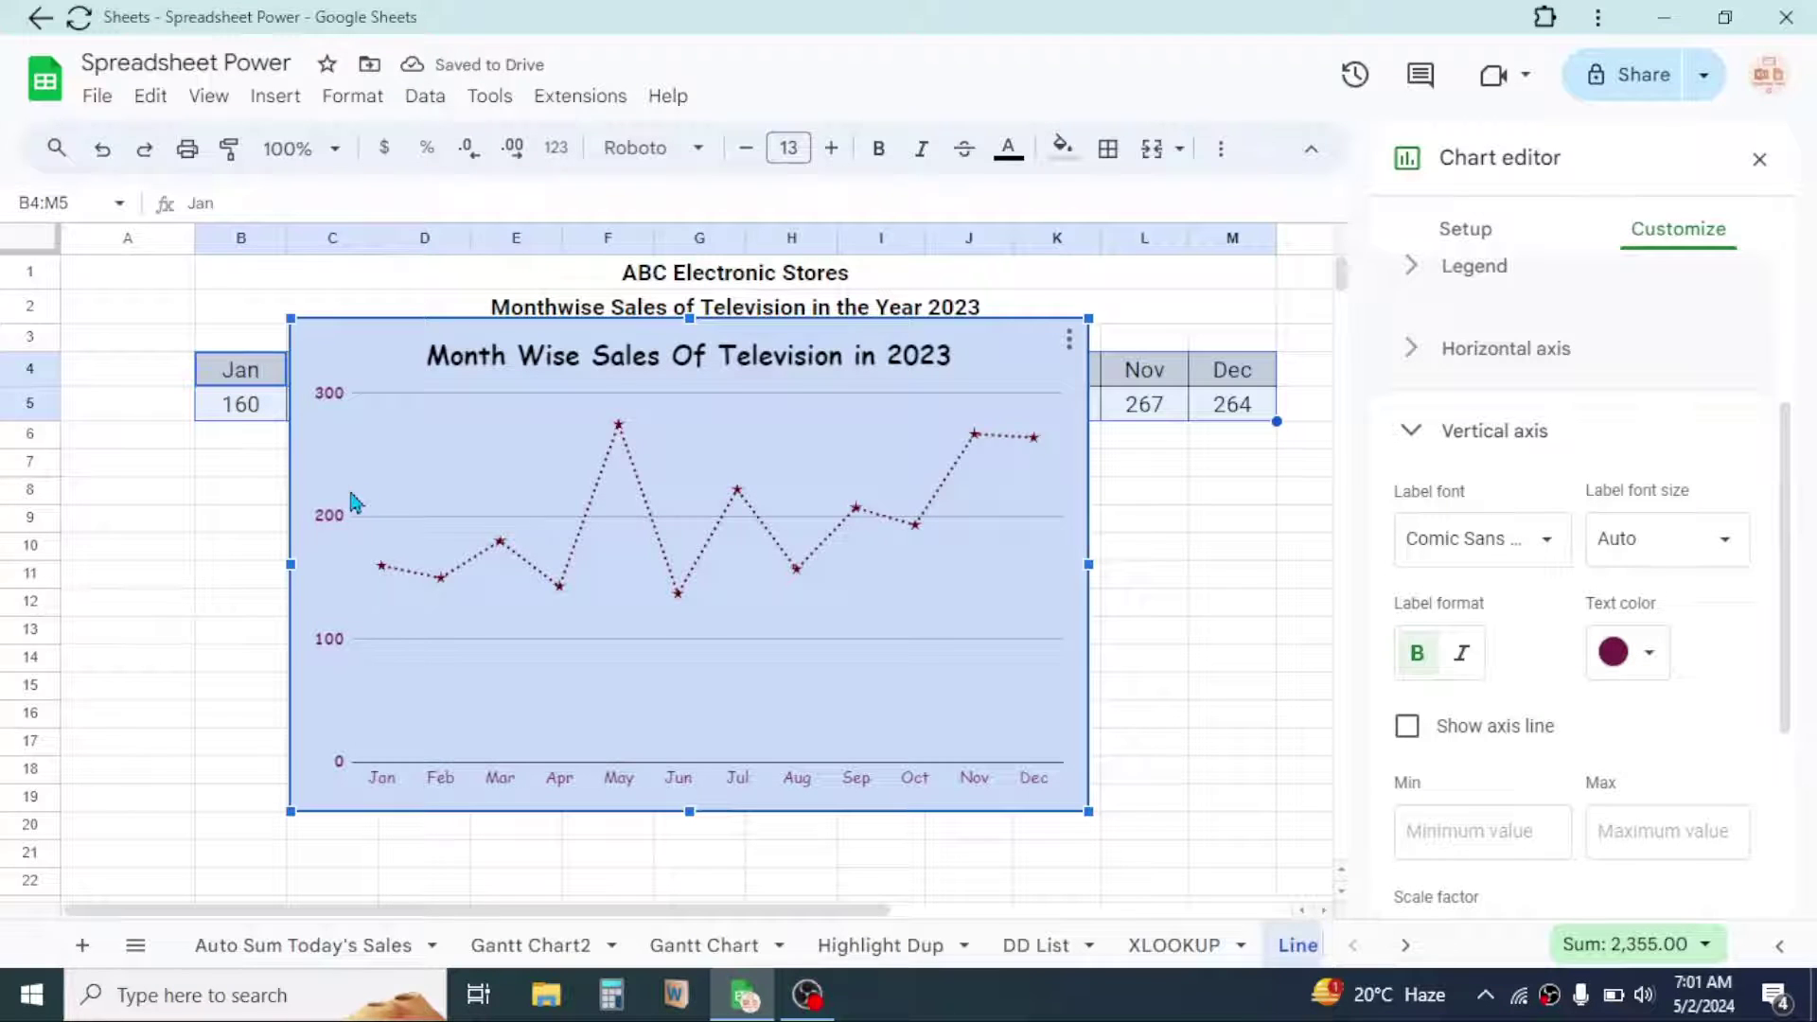
# - Try hiding the major gridlines of the vertical axis and turn them back on
pyautogui.moveTo(1798, 538); pyautogui.dragTo(1810, 769)
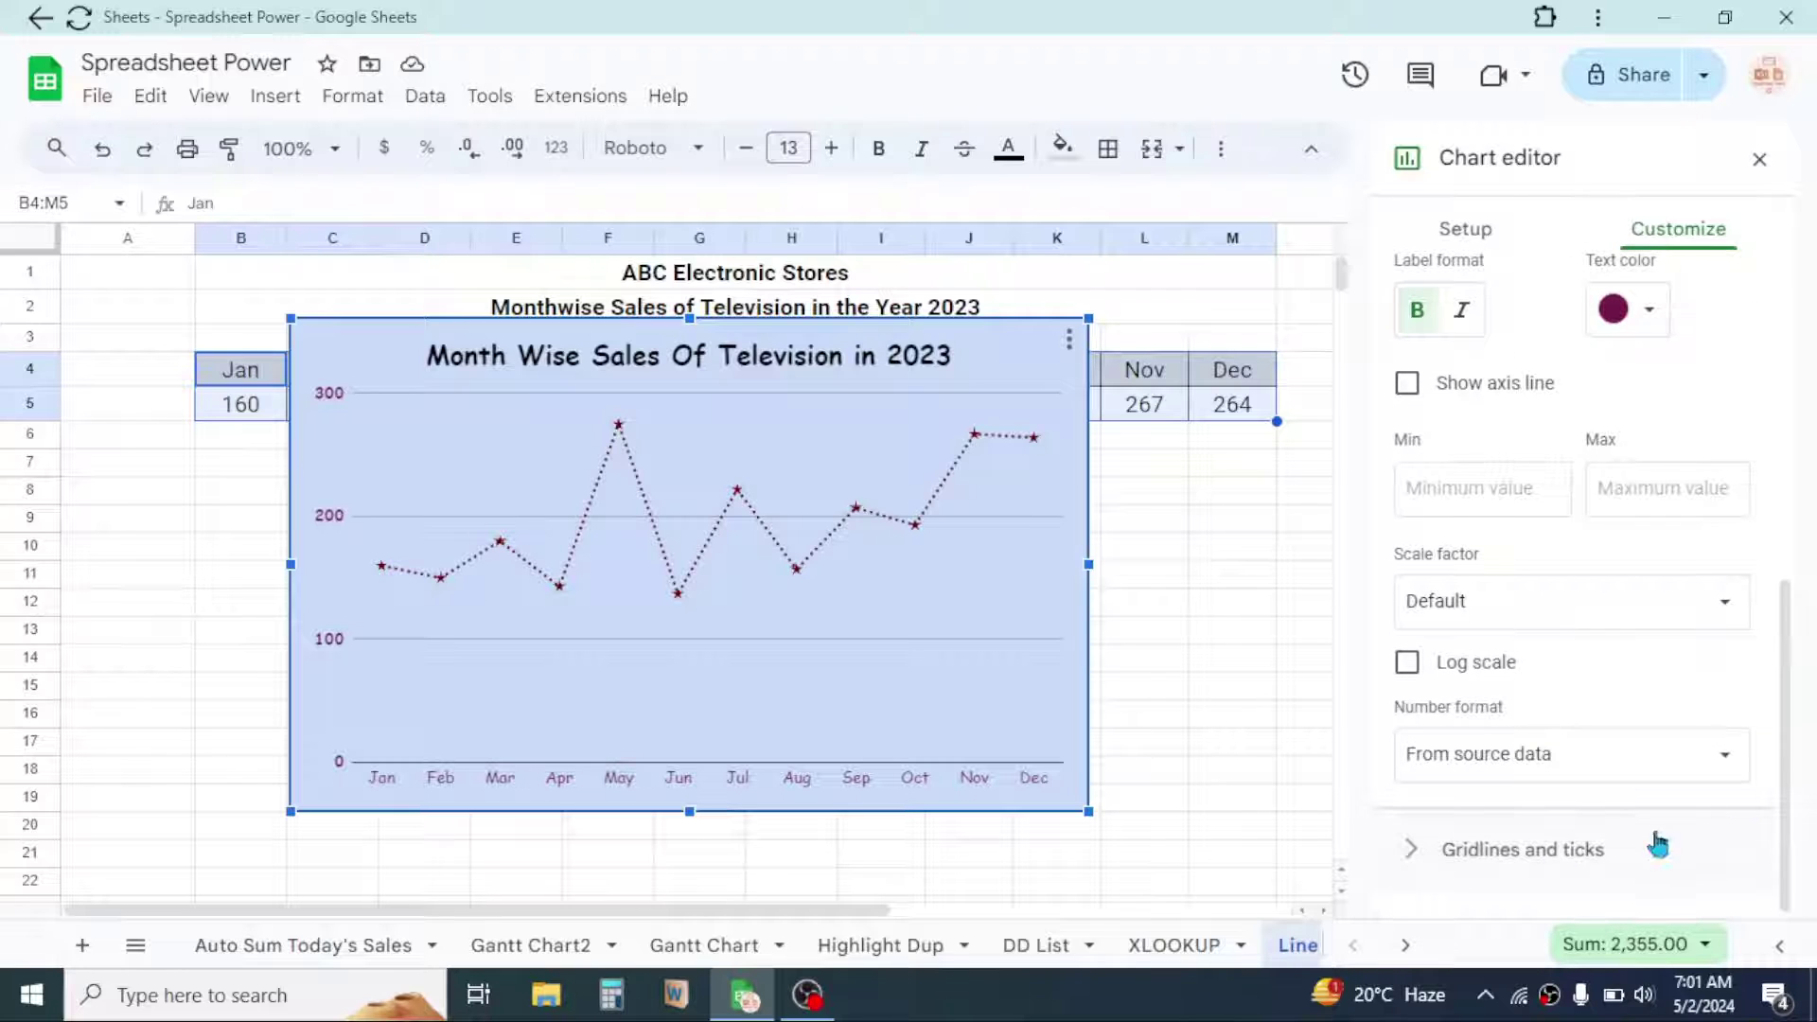
pyautogui.click(1414, 852)
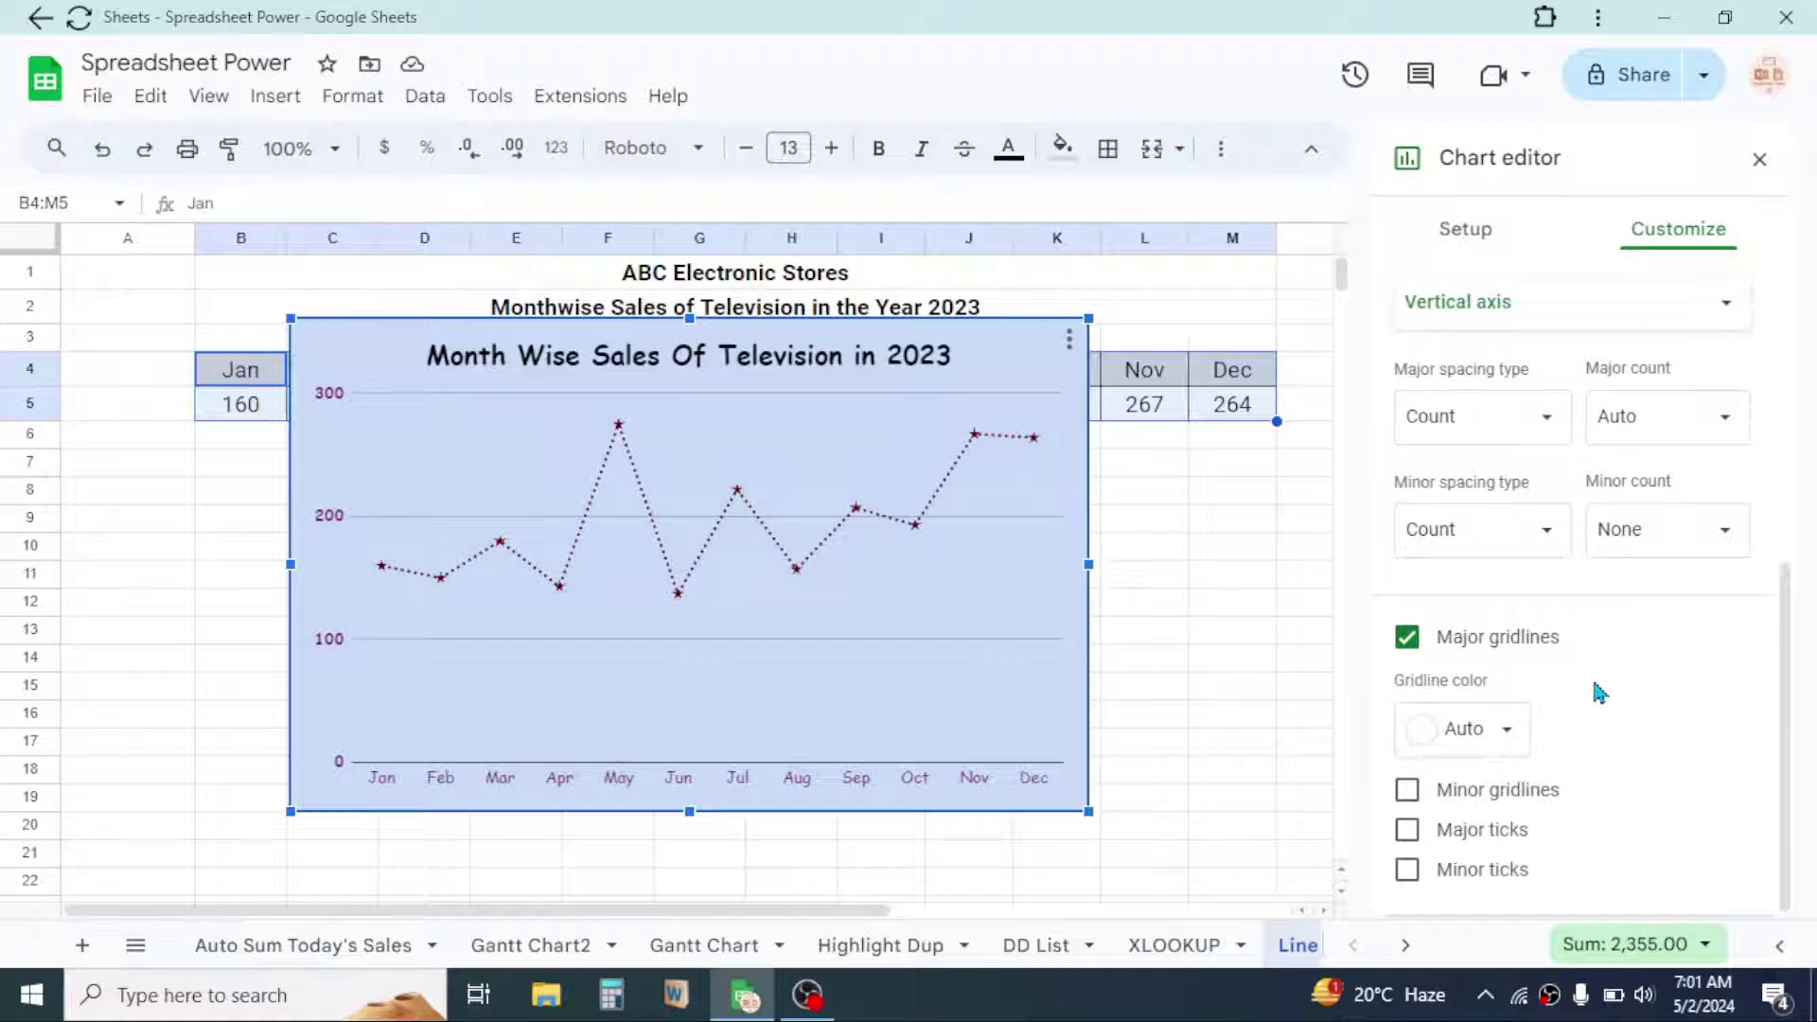
pyautogui.click(1414, 648)
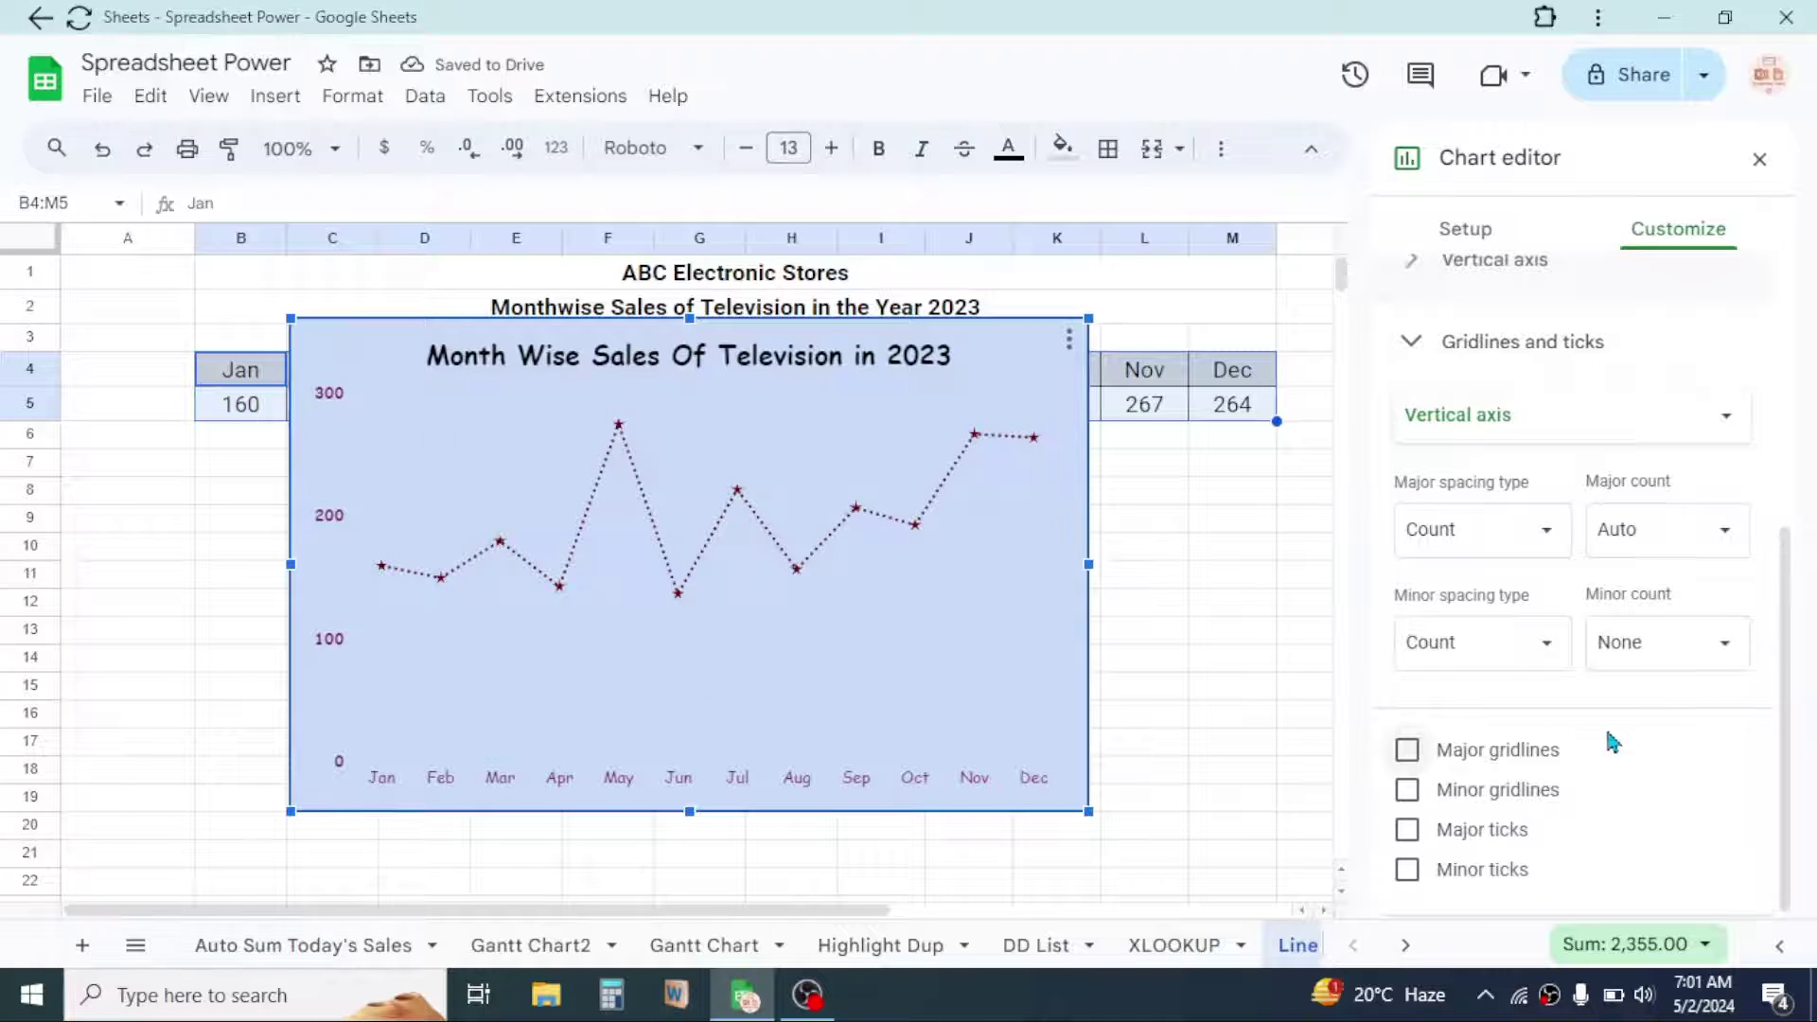
pyautogui.click(1407, 753)
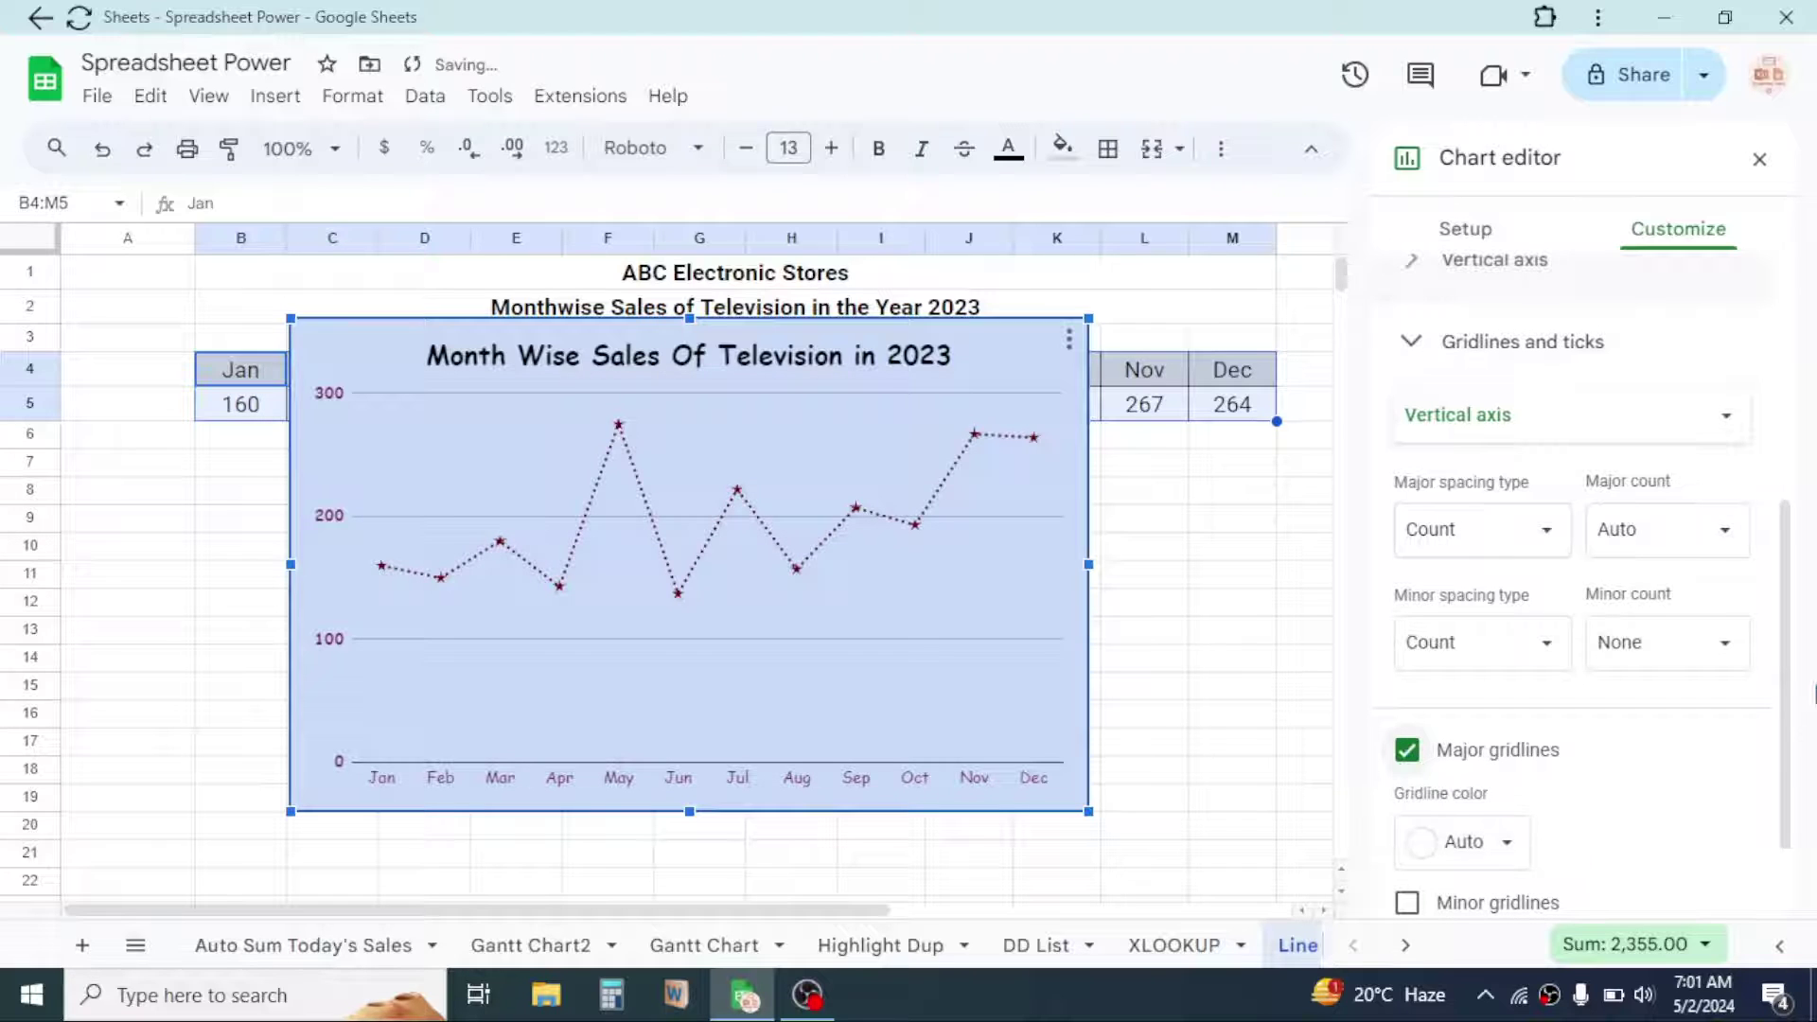
# - Try minor ticks, major ticks and minor gridlines on the vertical axis and turn all three off again
pyautogui.scroll(-1, 1787, 772)
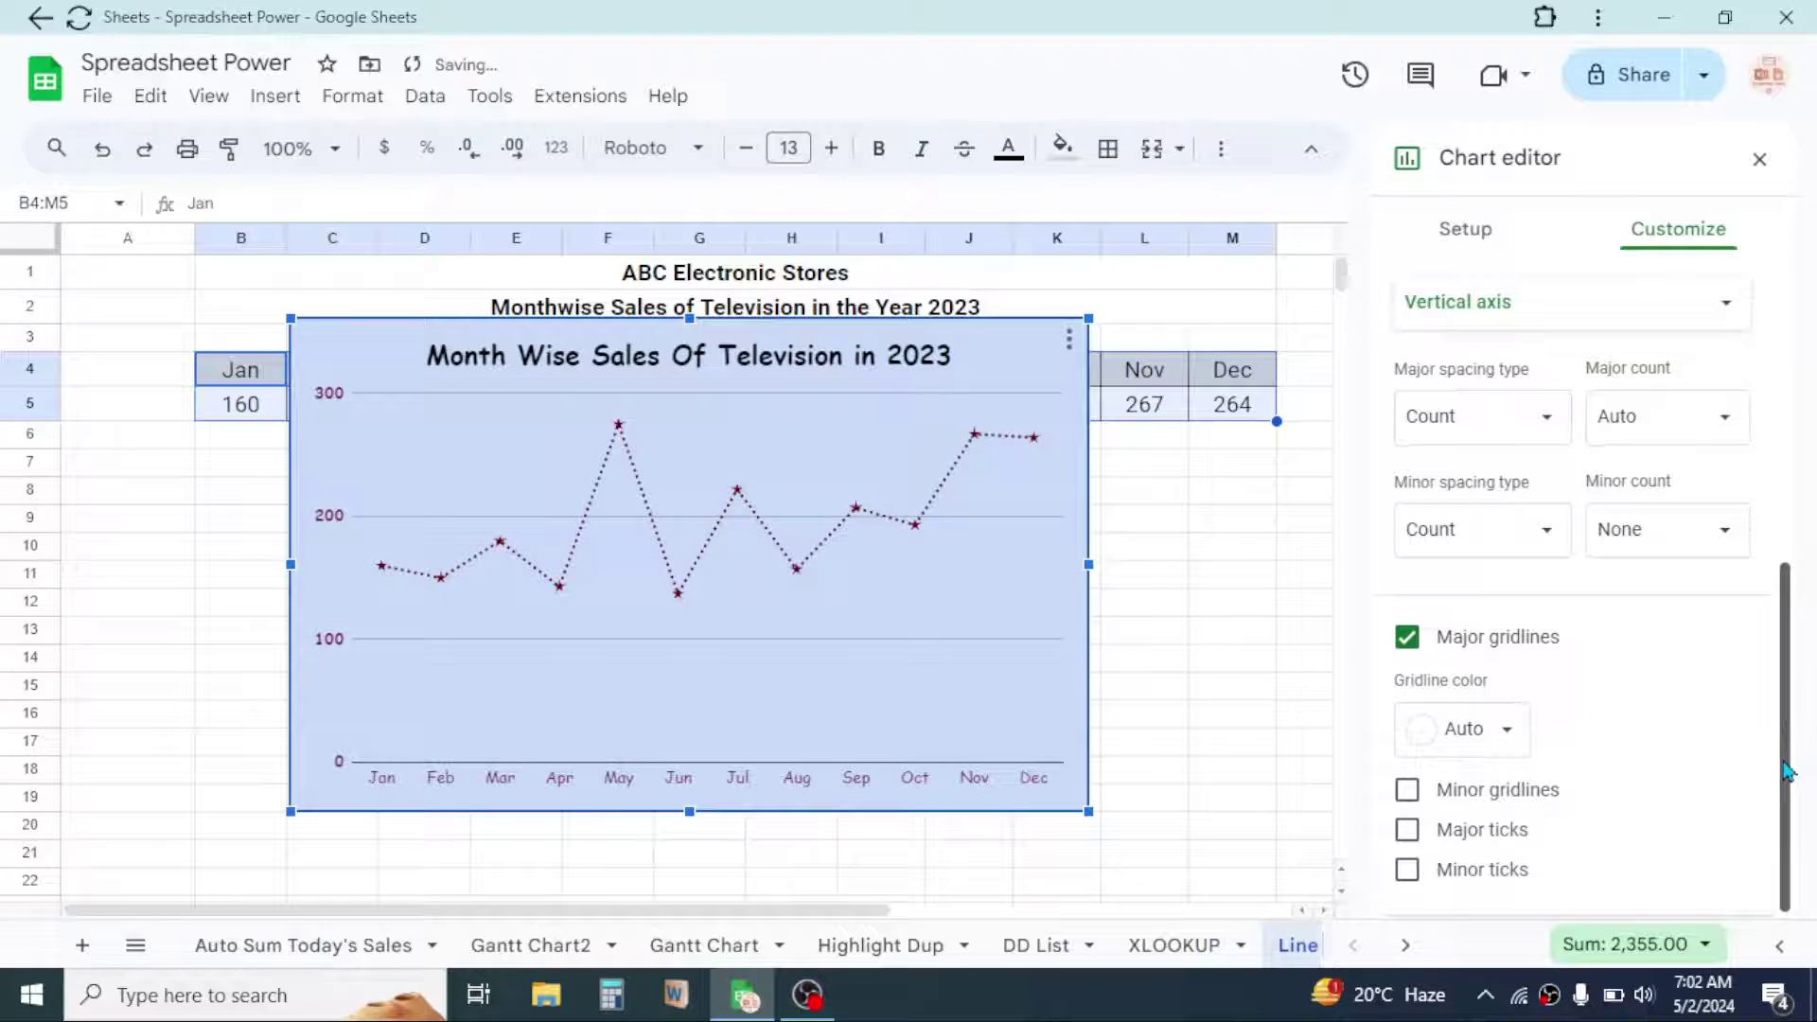
pyautogui.click(1407, 870)
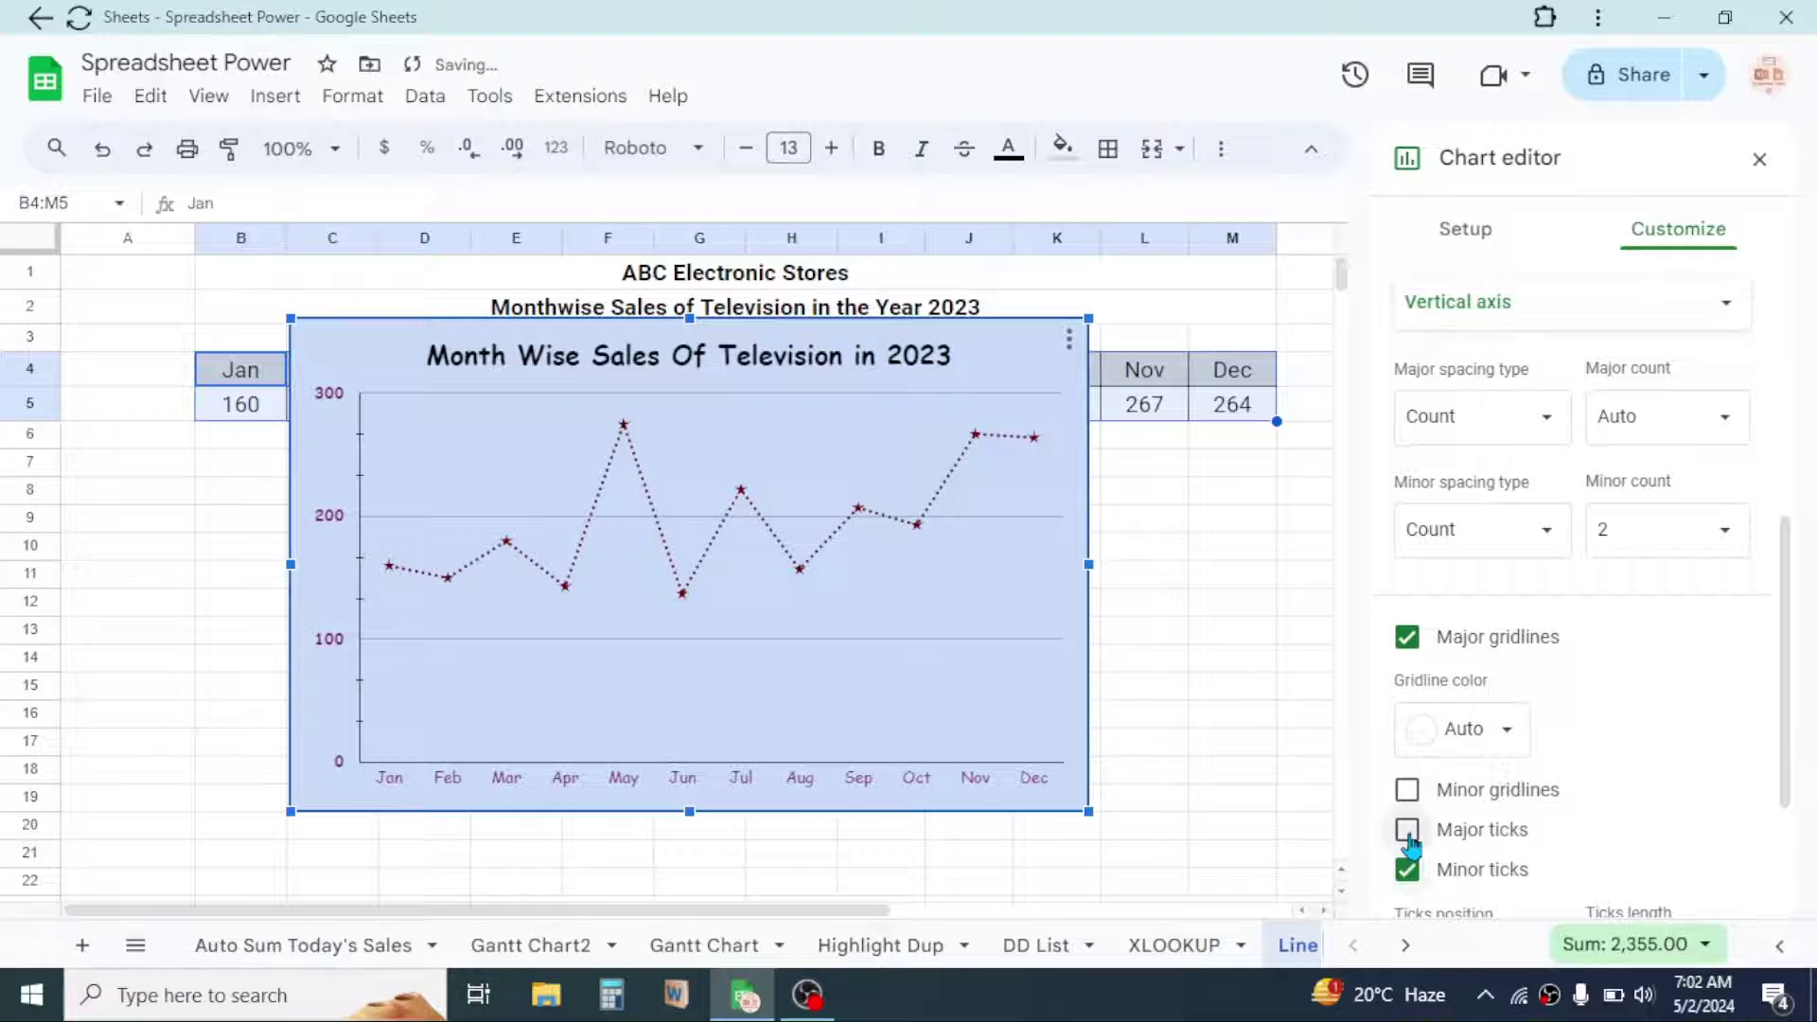
pyautogui.click(1408, 829)
pyautogui.click(1407, 793)
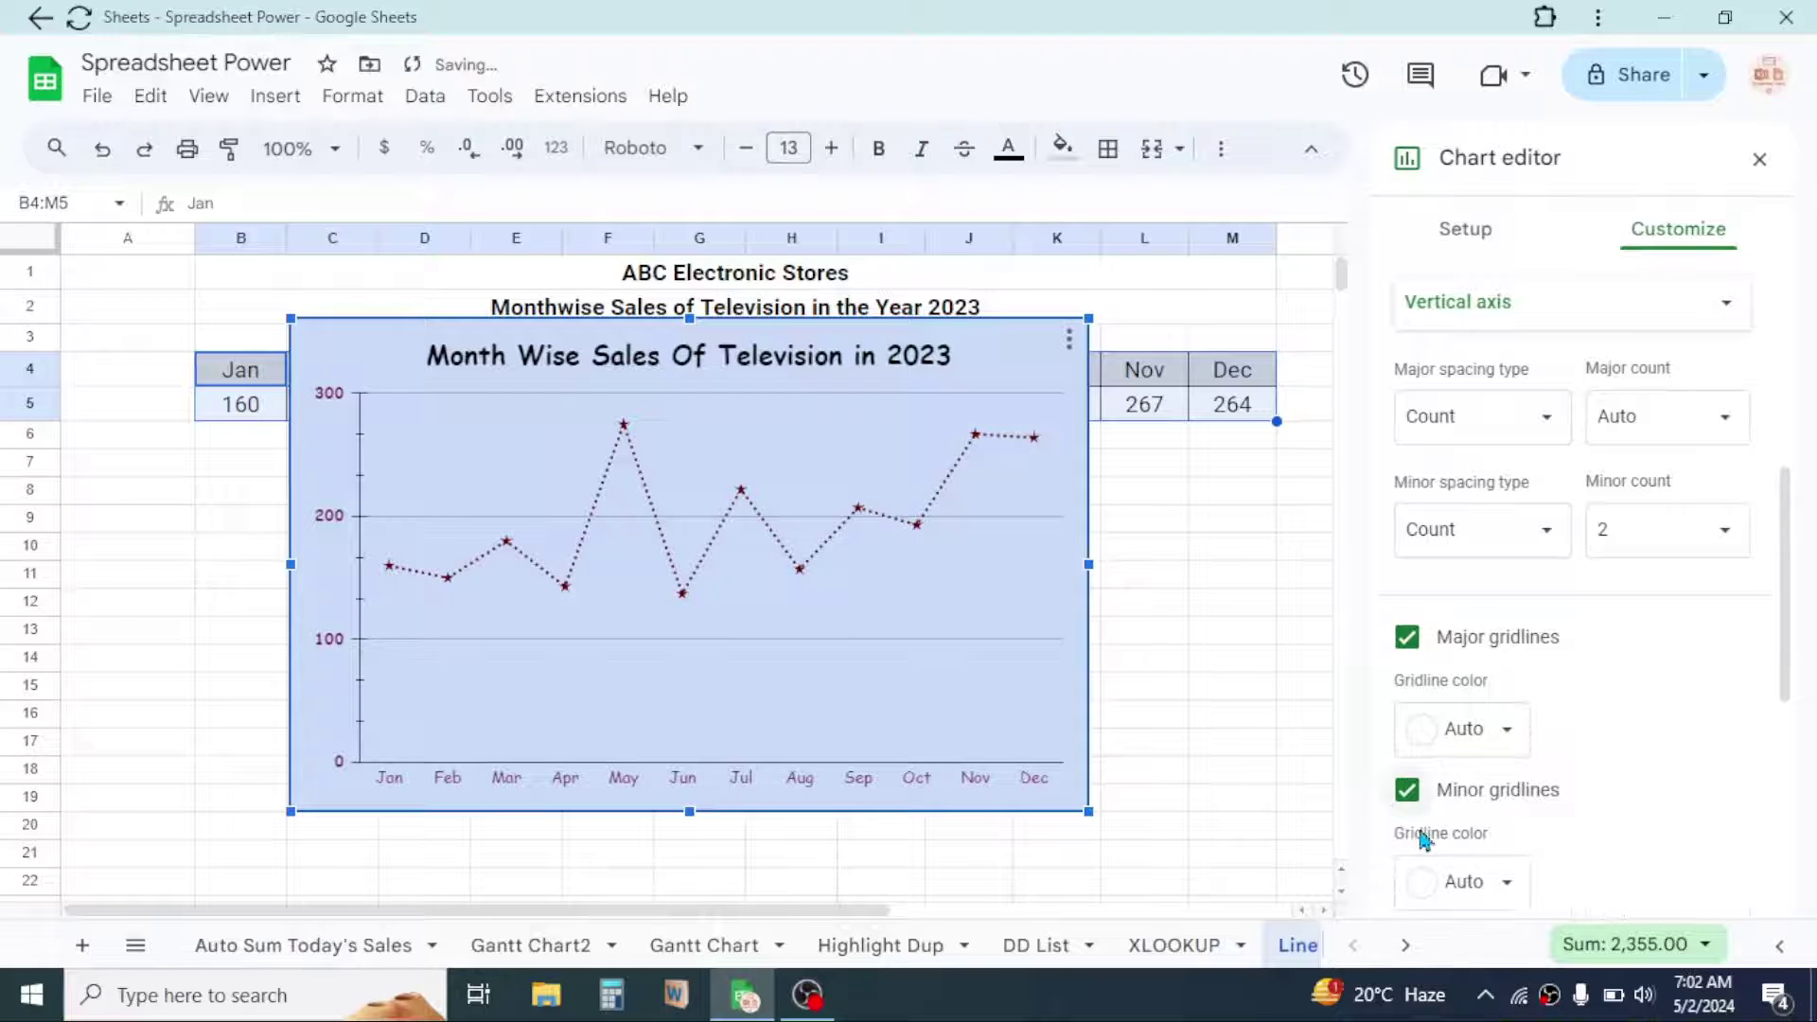
pyautogui.click(1453, 792)
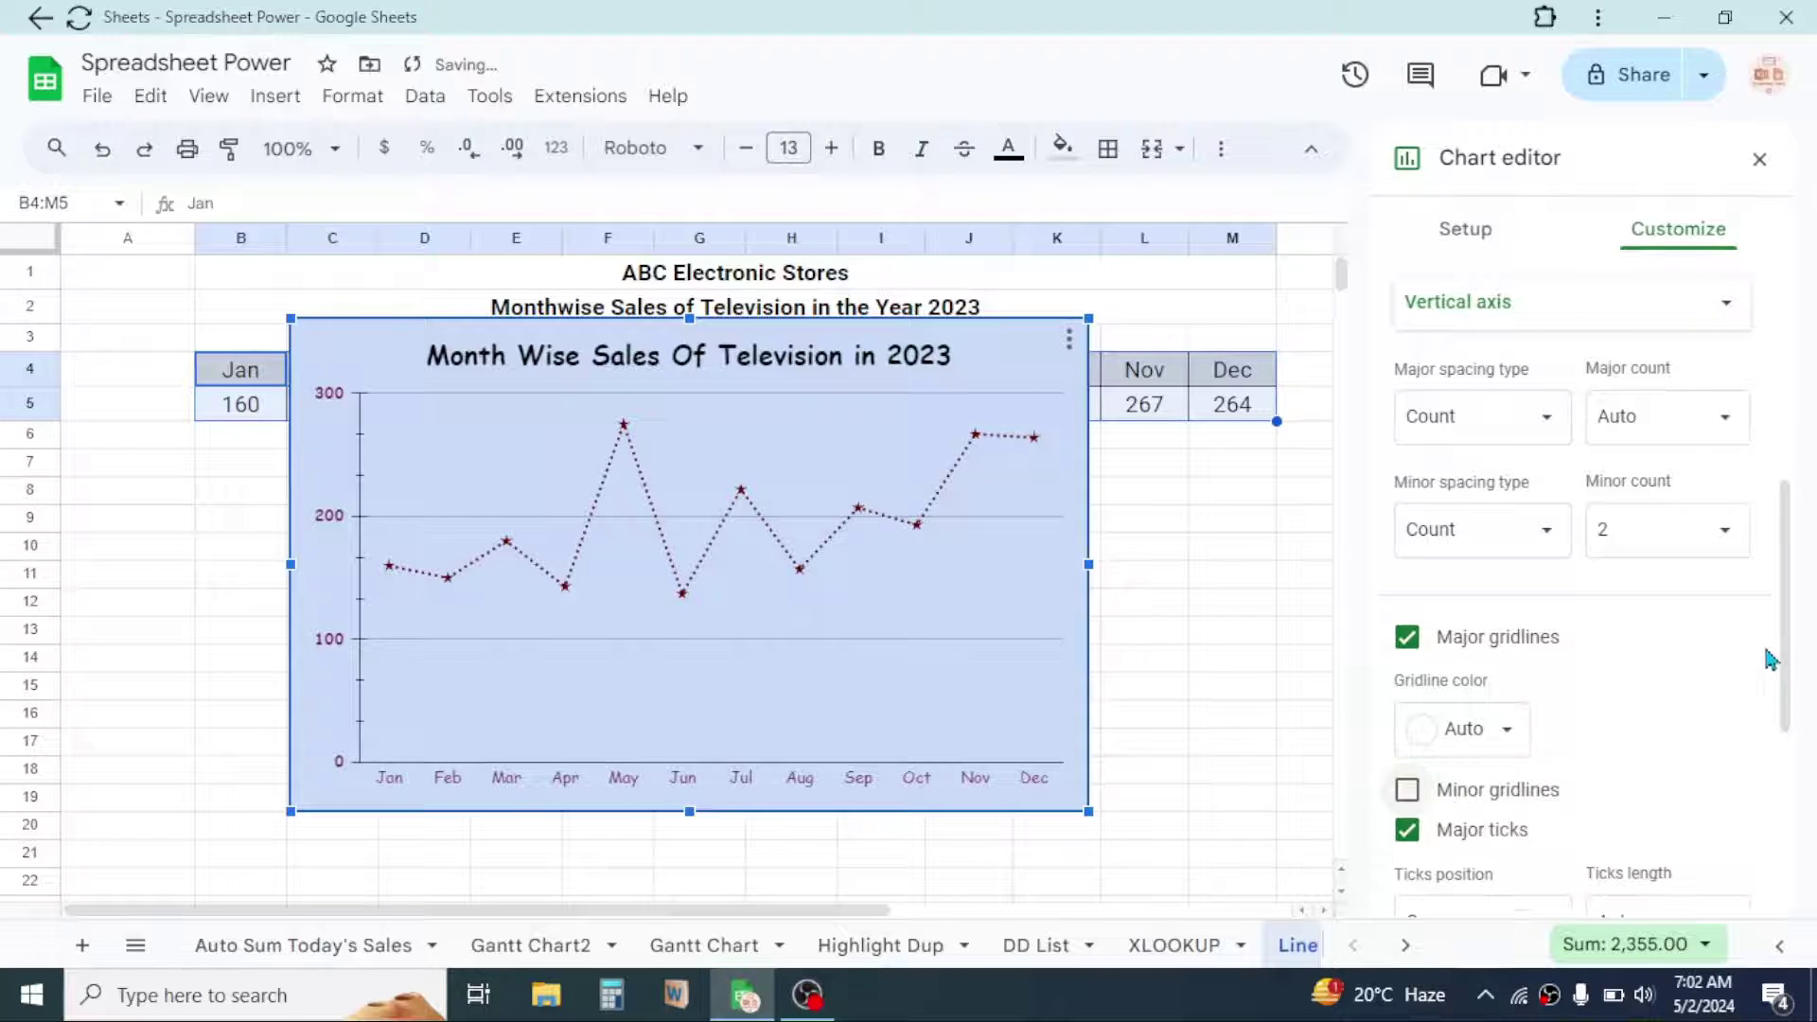
pyautogui.scroll(-2, 1780, 662)
pyautogui.click(1409, 700)
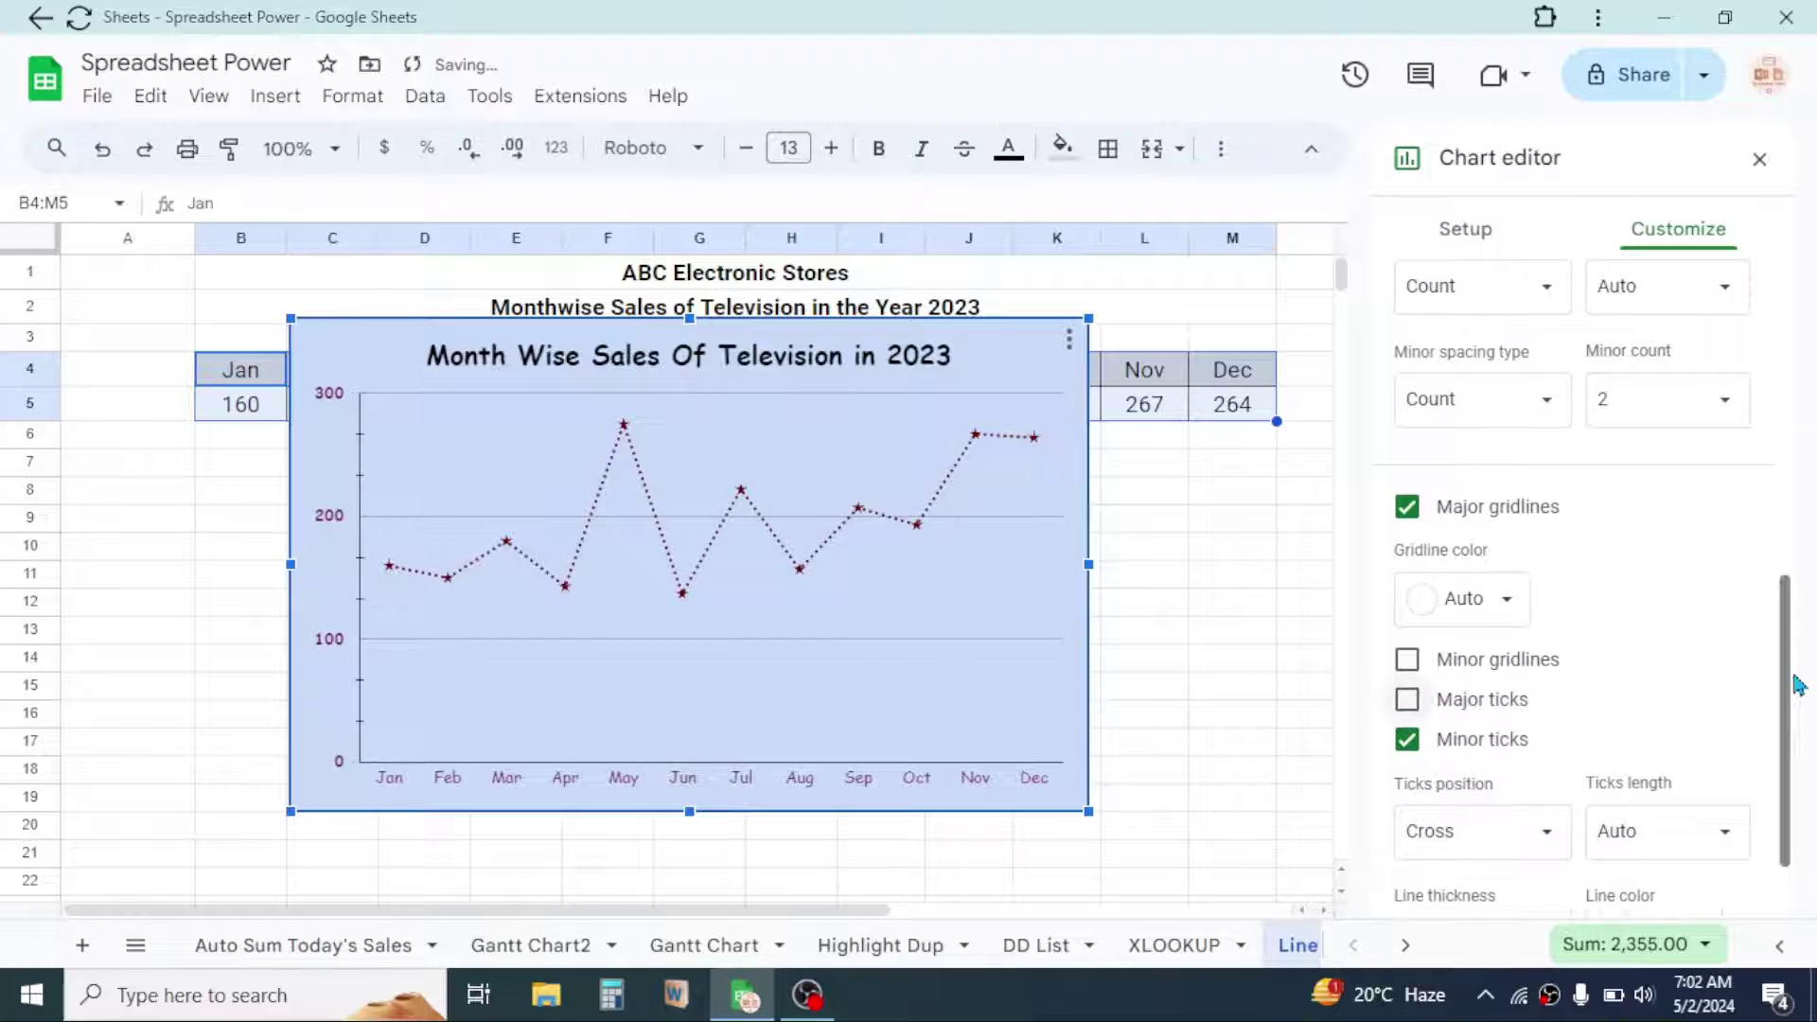
pyautogui.click(1409, 741)
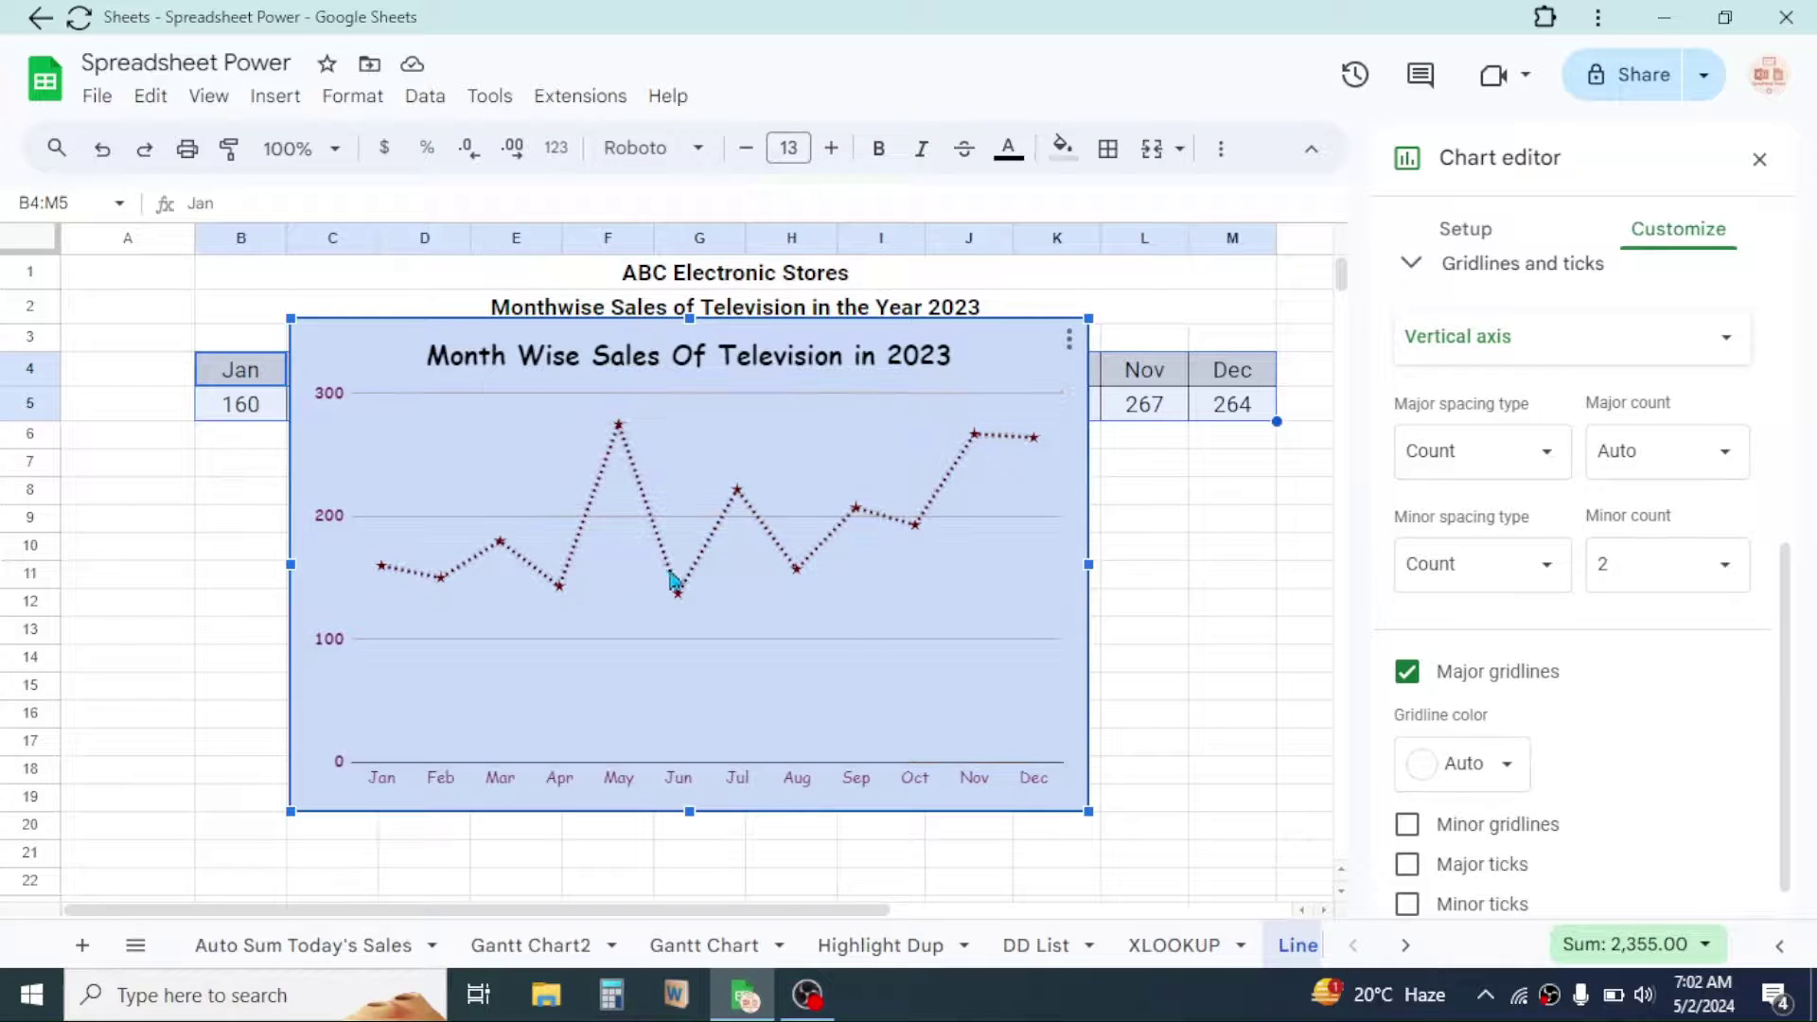
# - Turn on data labels and 10 percent error bars for the sales series
pyautogui.moveTo(1789, 723); pyautogui.dragTo(1808, 563)
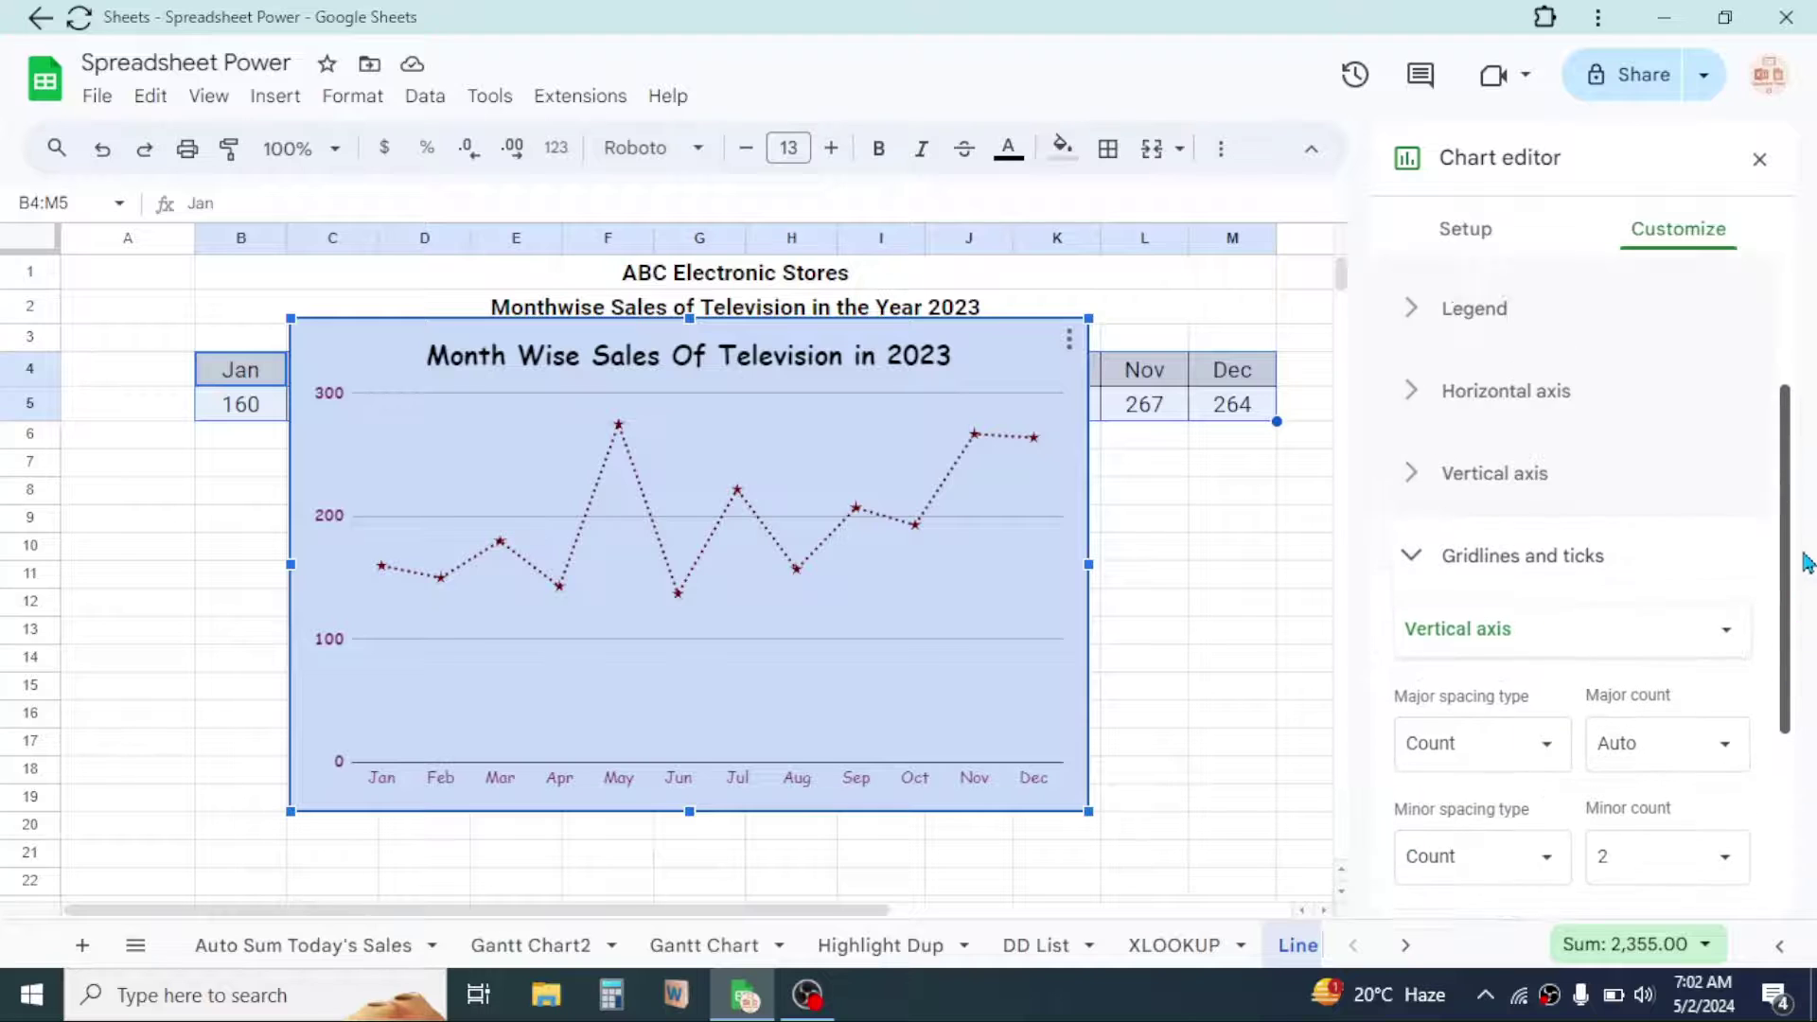
pyautogui.scroll(1, 1804, 563)
pyautogui.click(1718, 616)
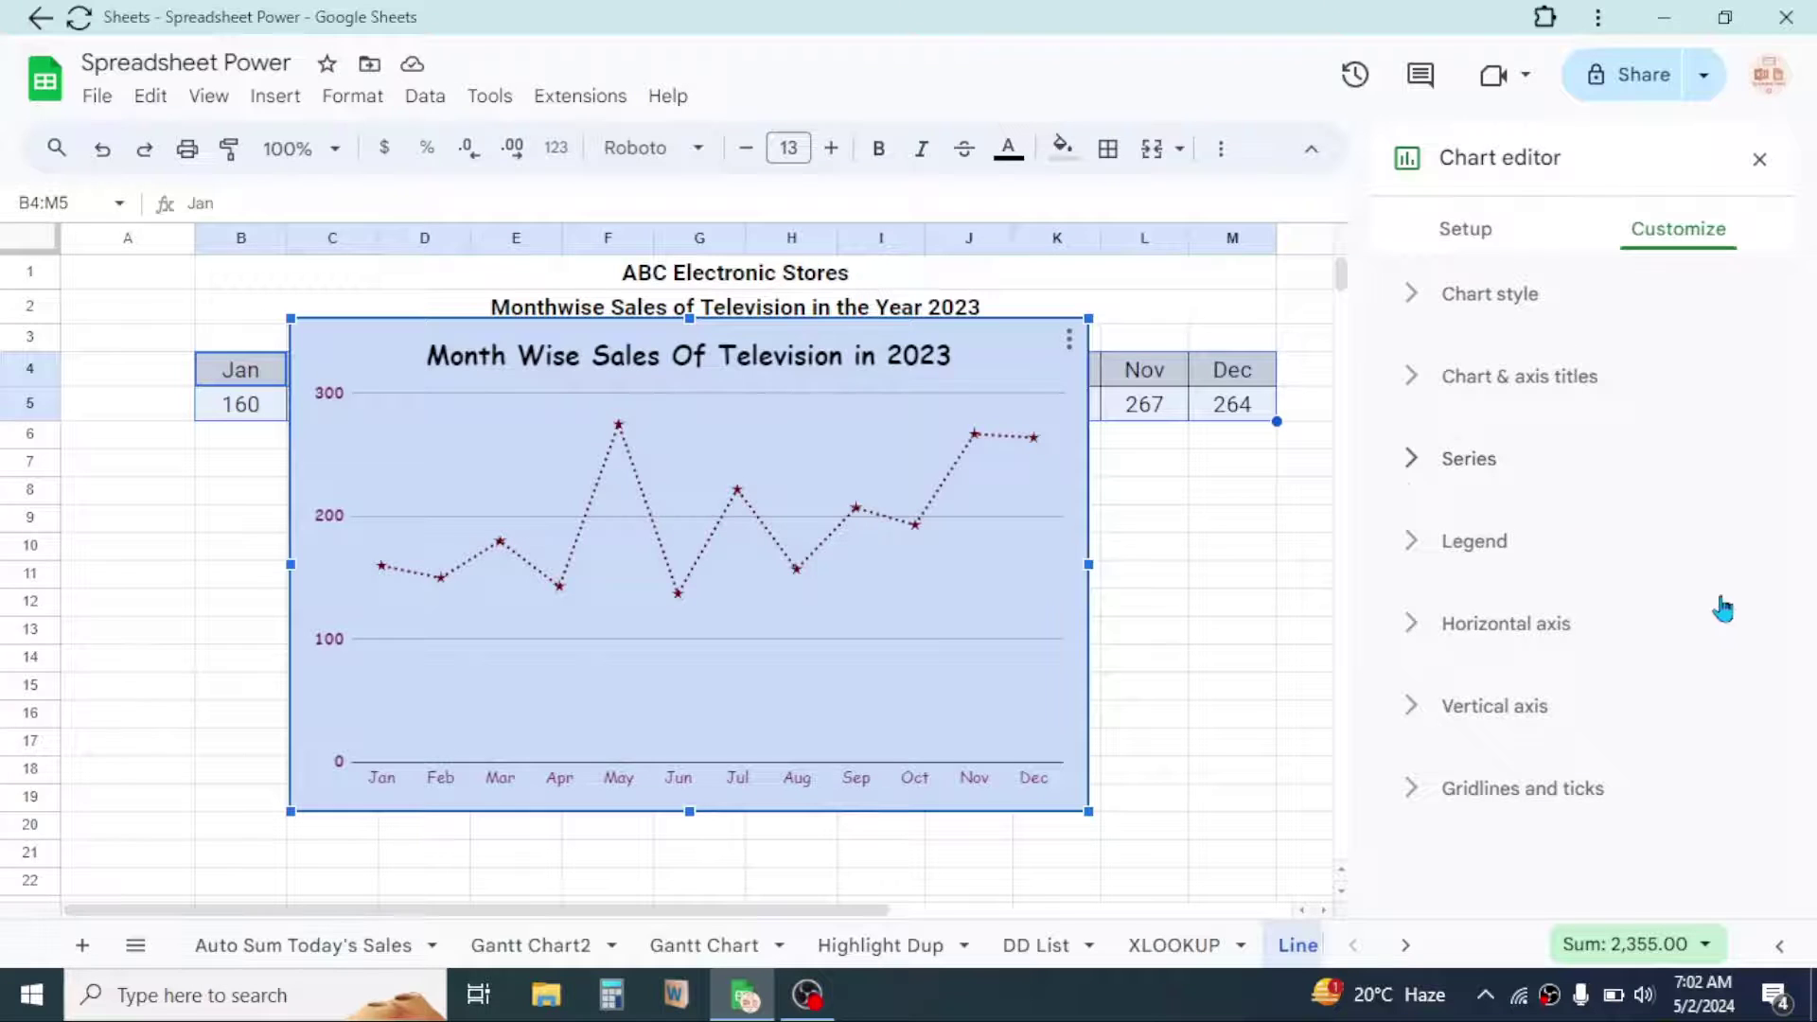
pyautogui.click(1415, 462)
pyautogui.moveTo(1791, 422); pyautogui.dragTo(1787, 687)
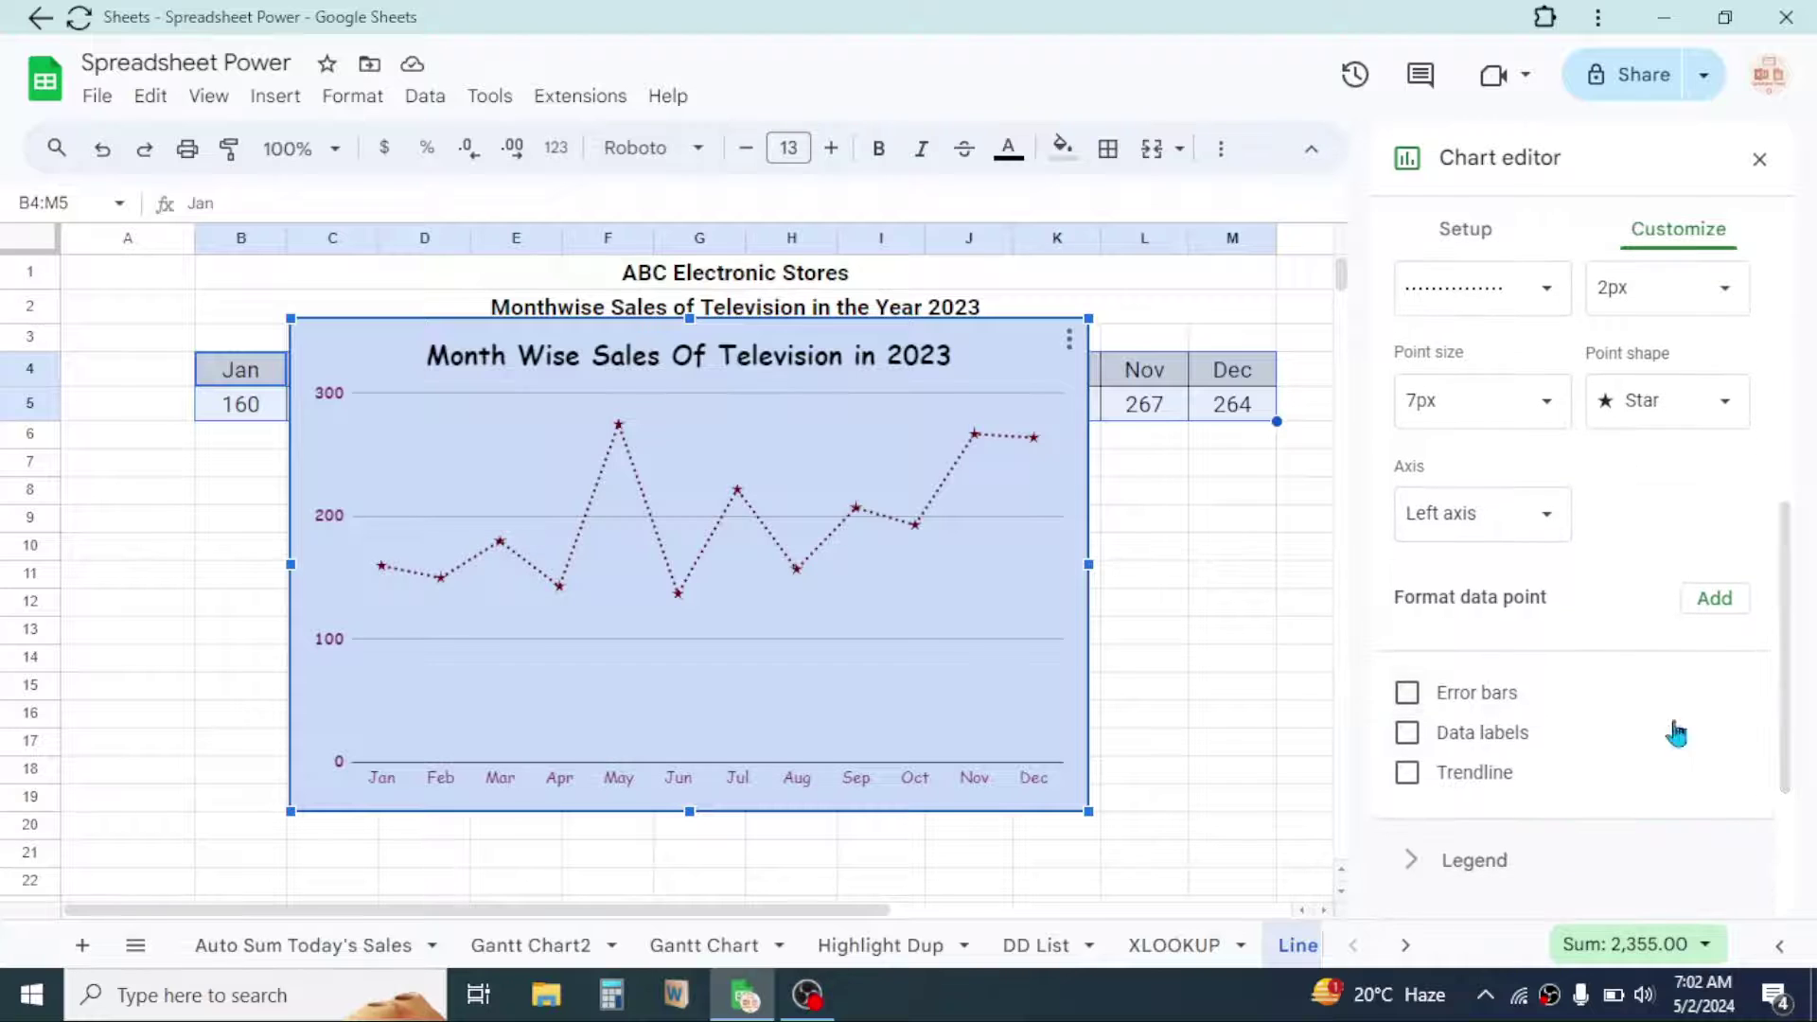
pyautogui.click(1410, 738)
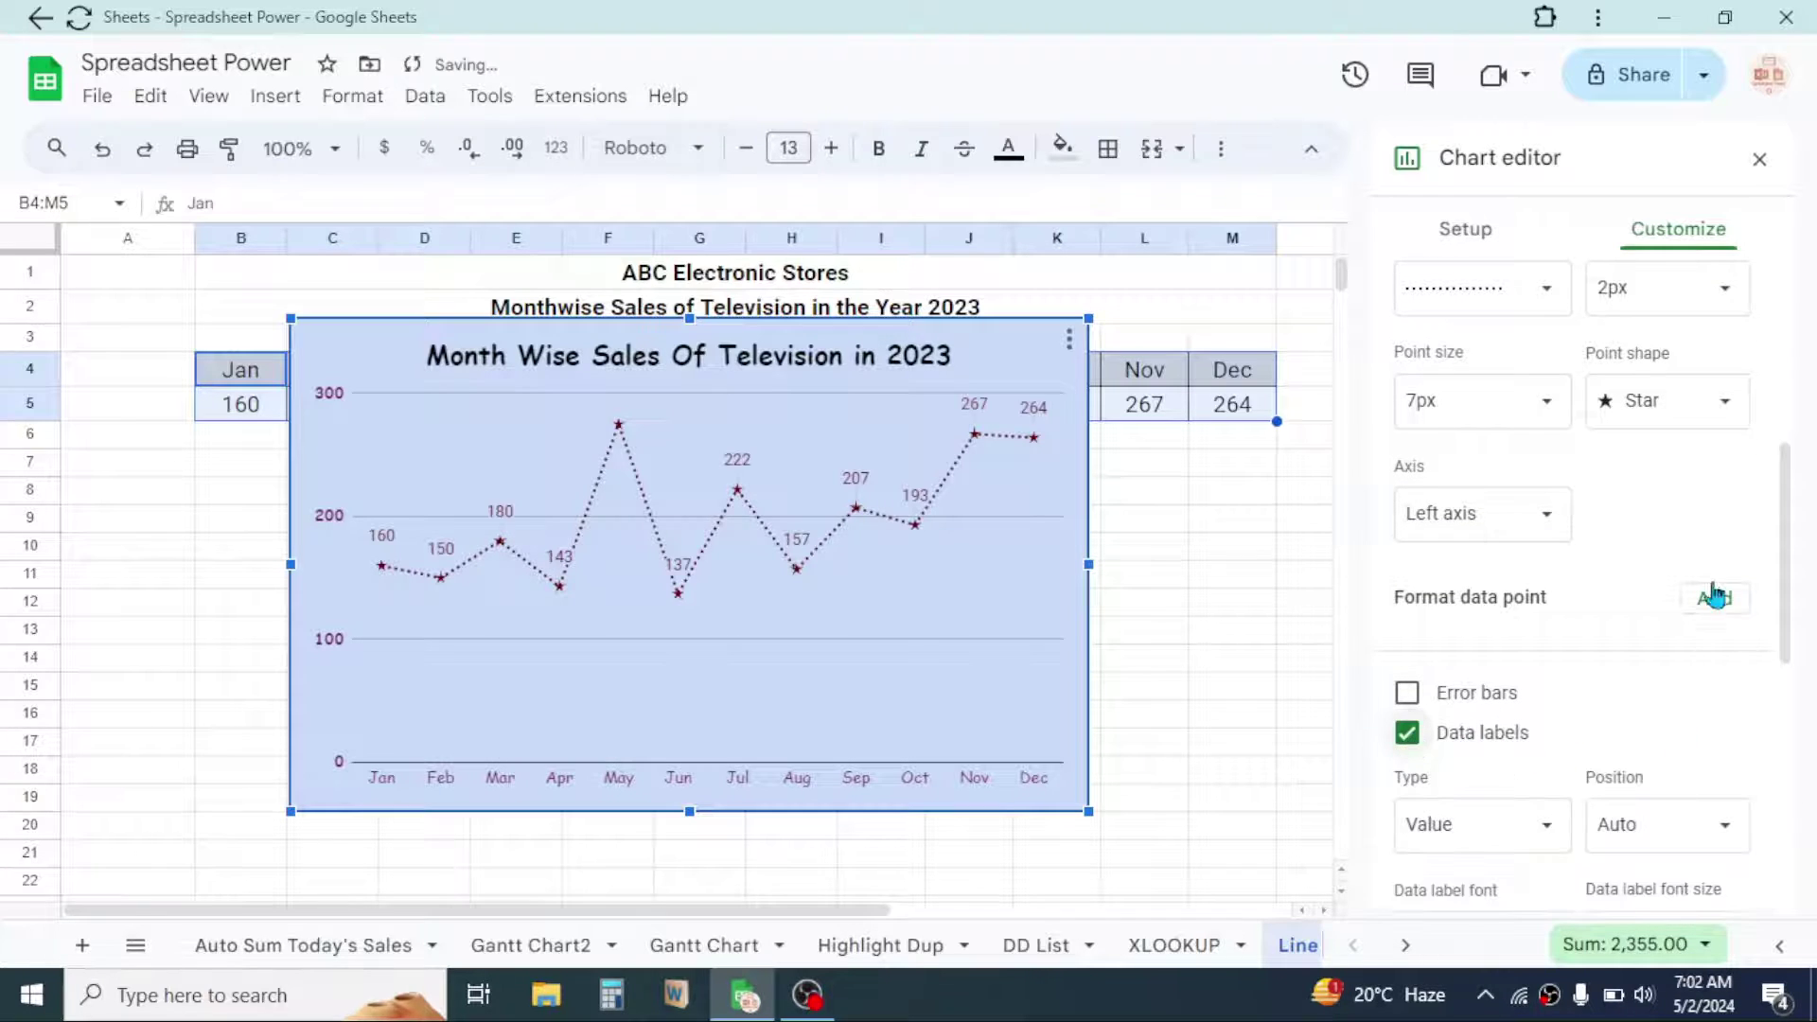
pyautogui.moveTo(1786, 531); pyautogui.dragTo(1789, 633)
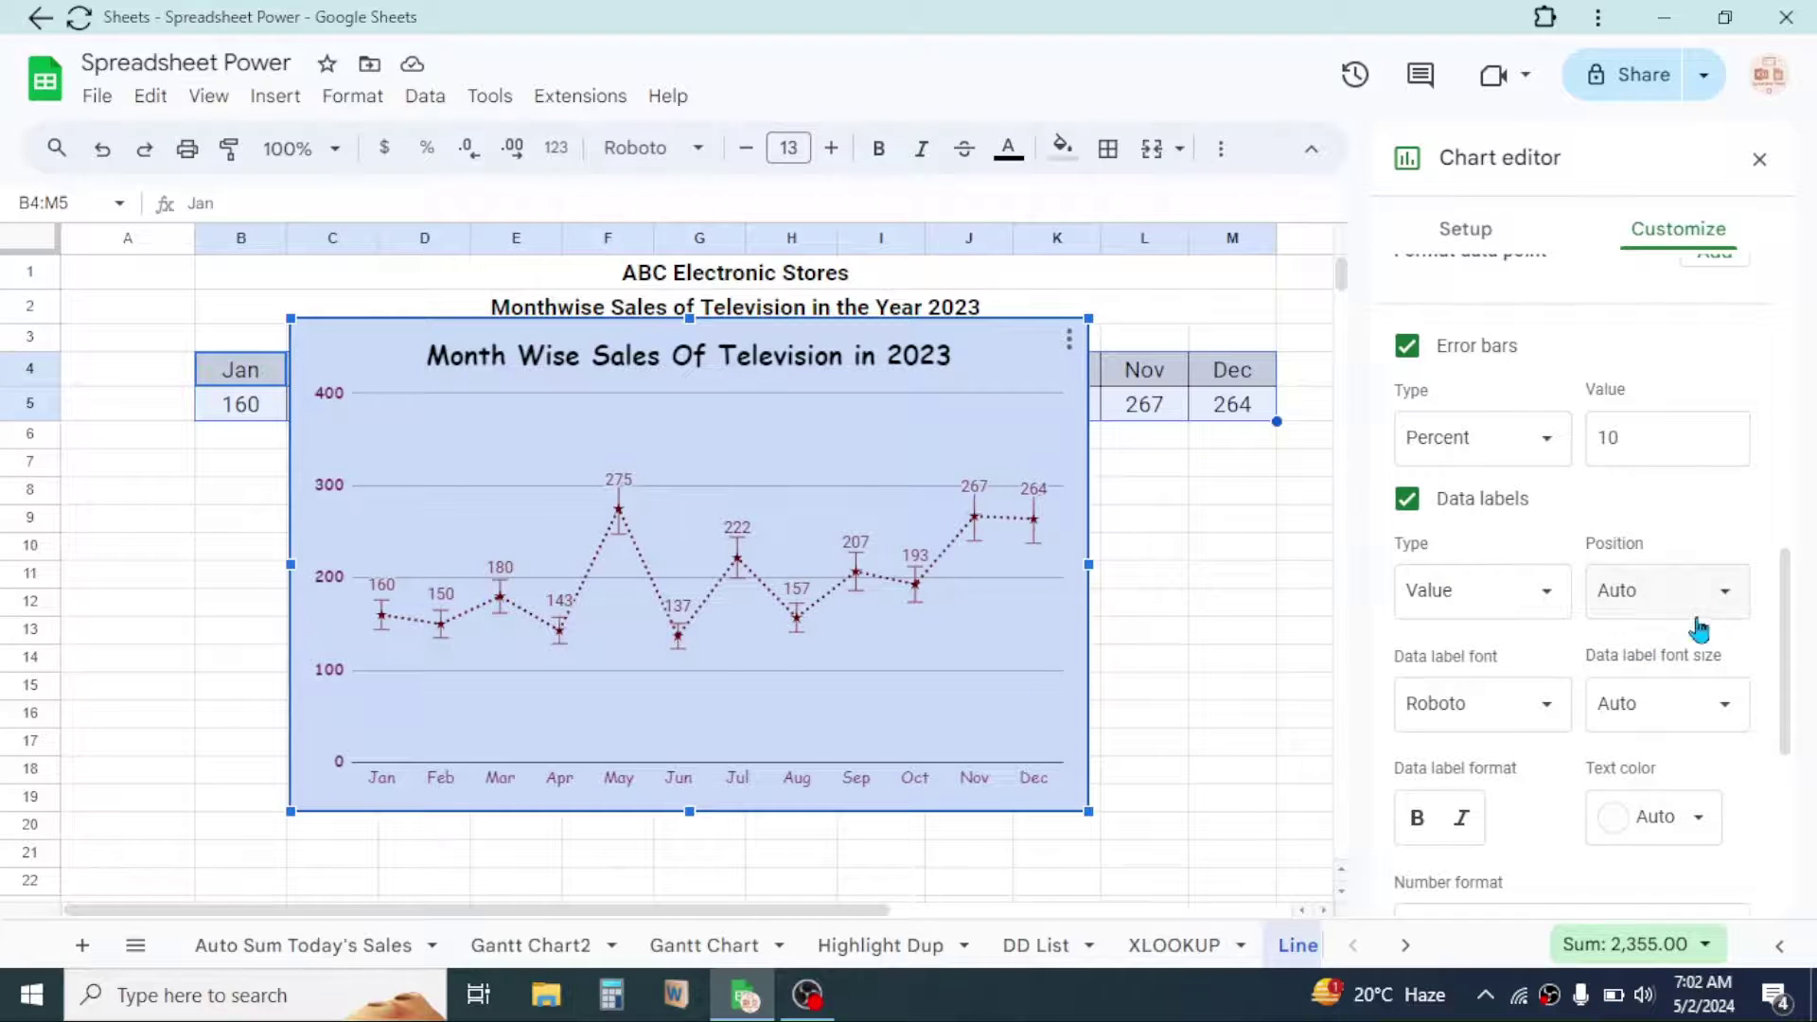
# - Try the data labels below the points, and set their position to Above
pyautogui.click(1718, 591)
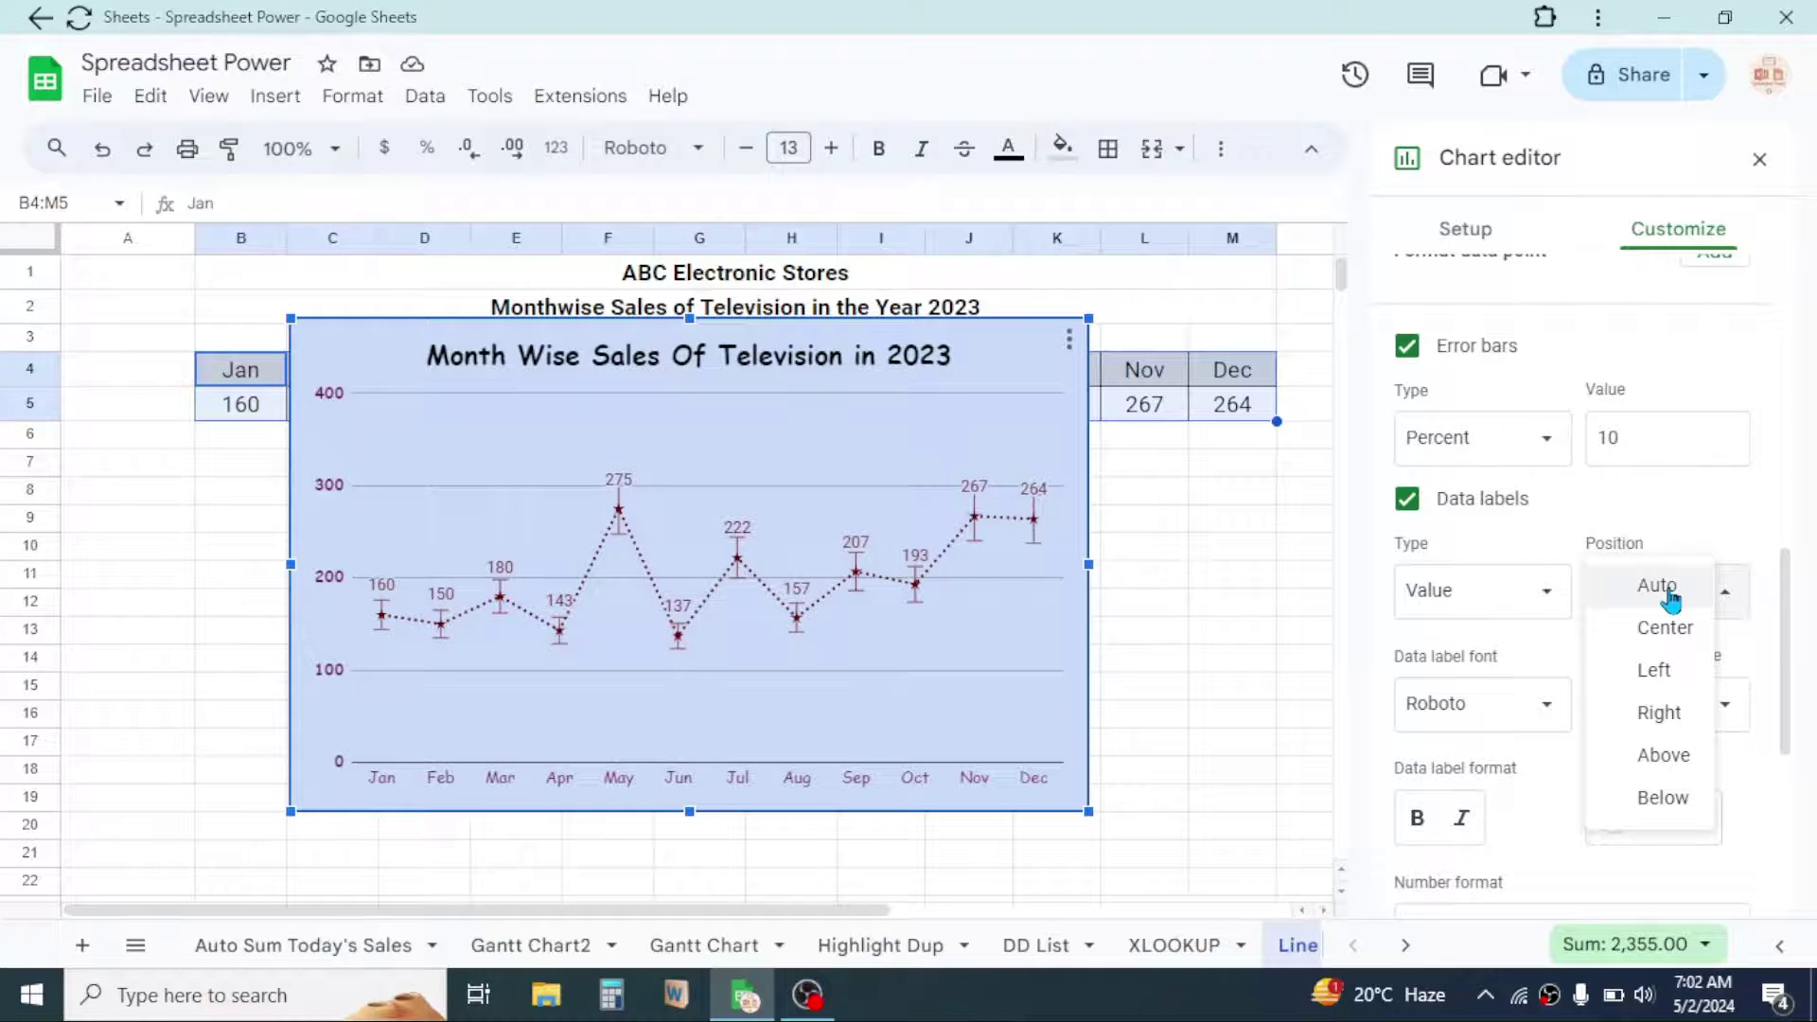
pyautogui.click(1663, 797)
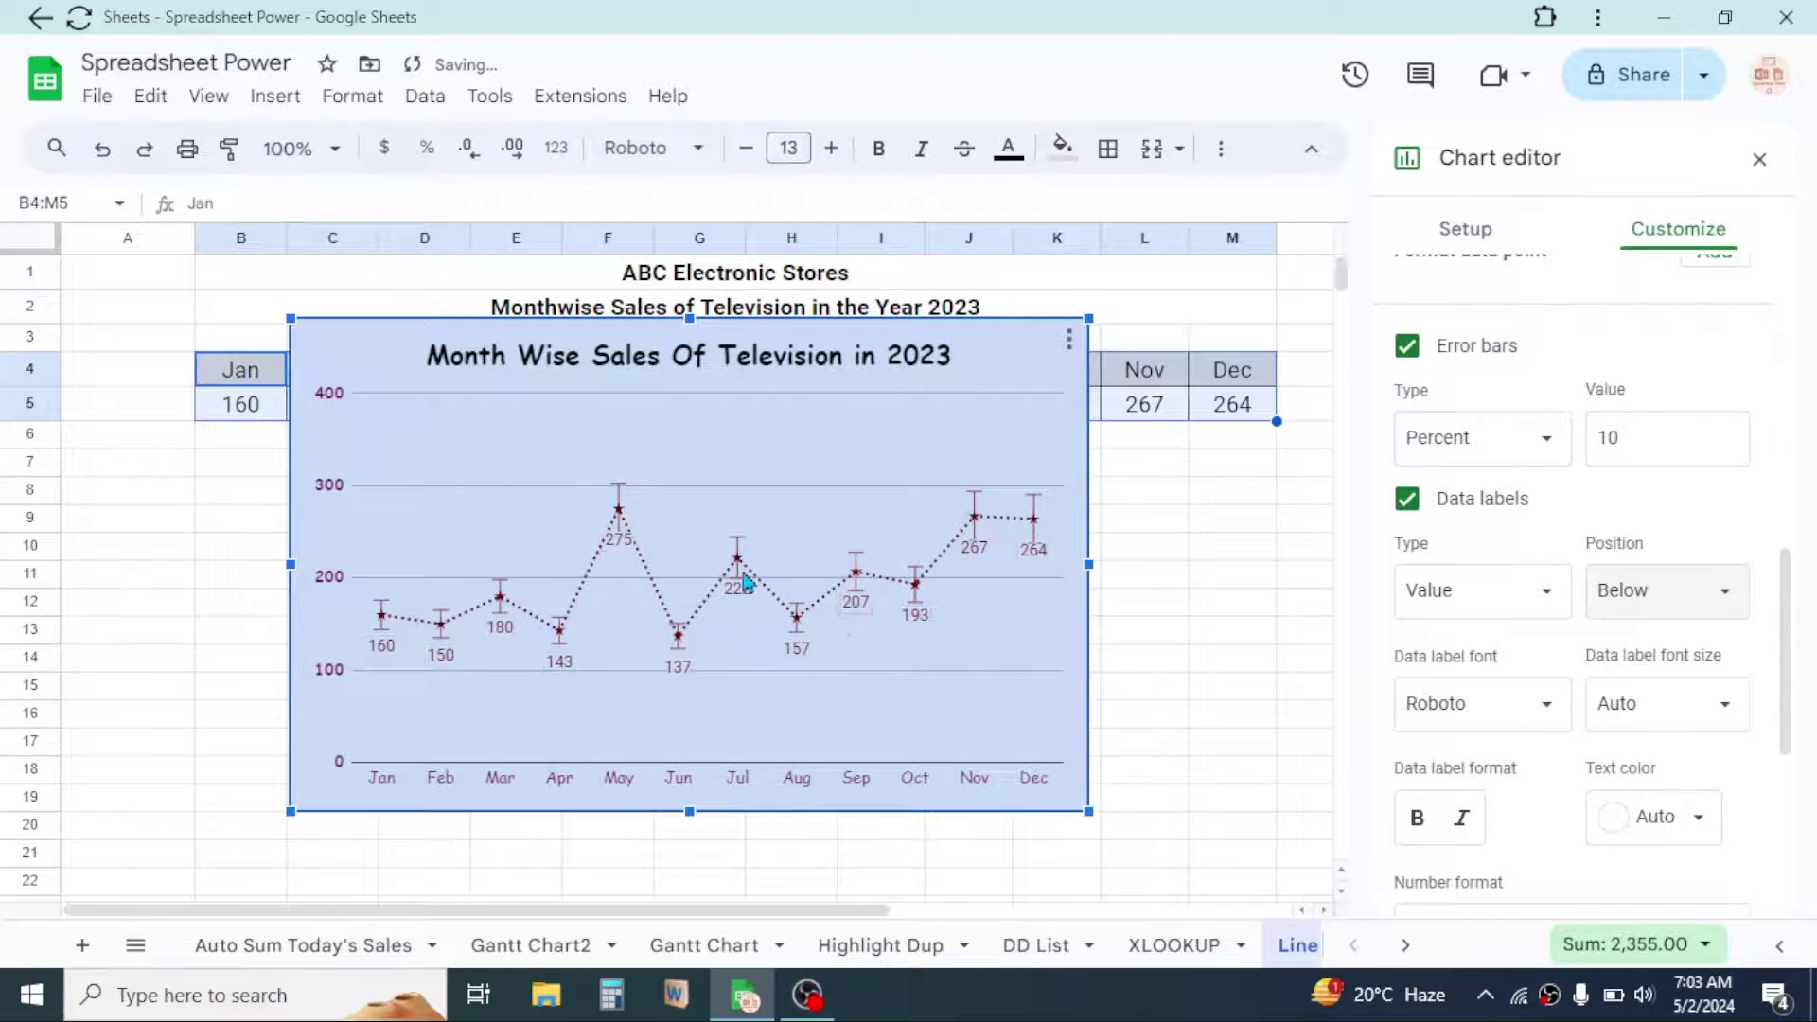
pyautogui.click(1726, 591)
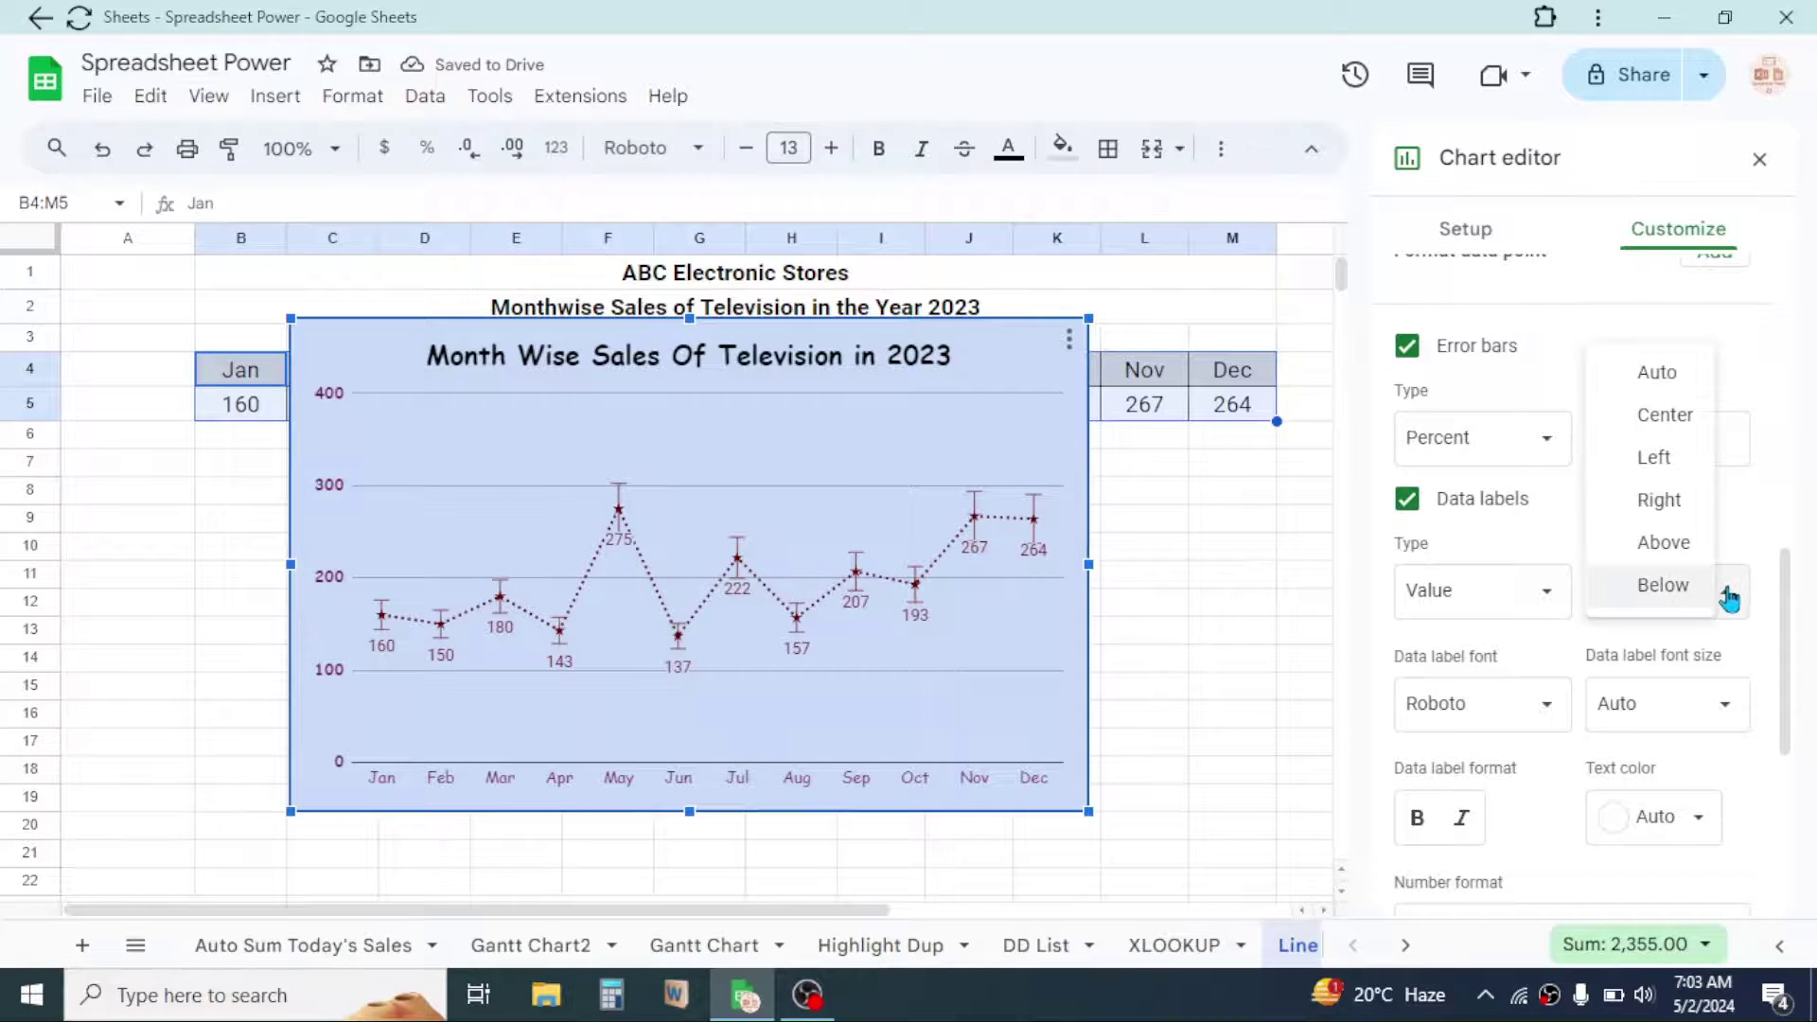
pyautogui.click(1678, 545)
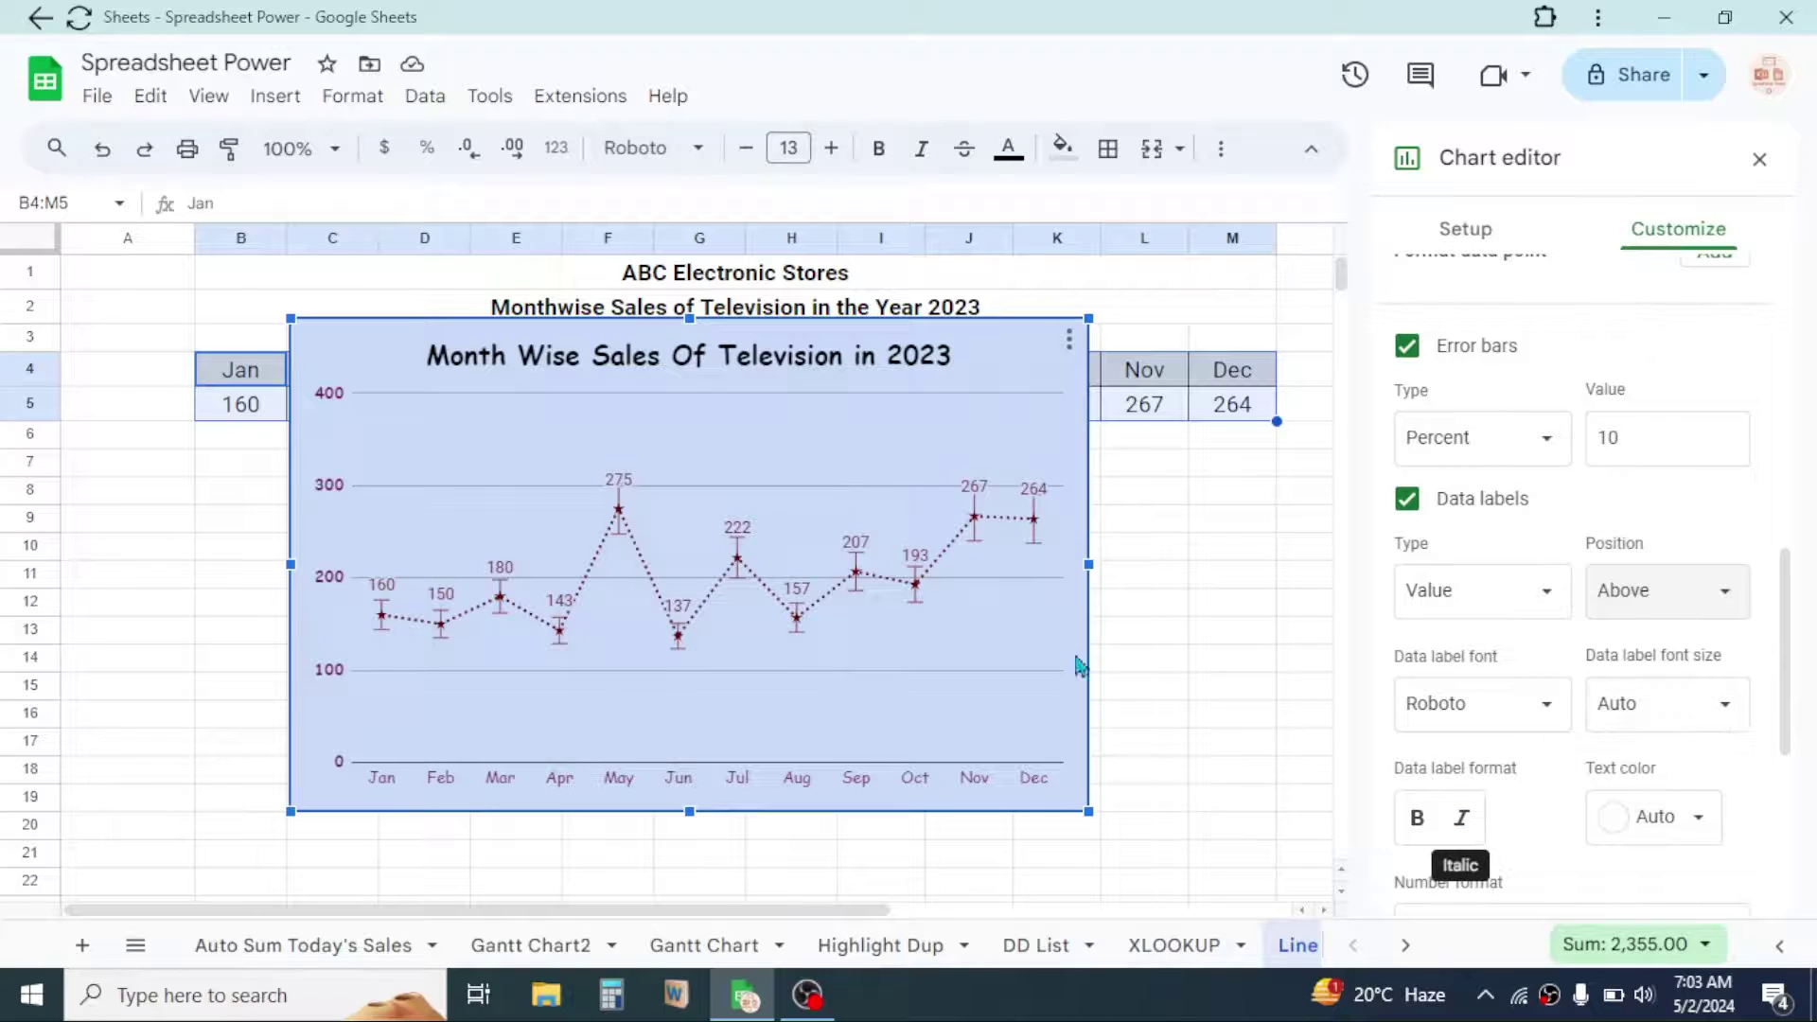
# - Format the data labels as bold, dark blue text and close the chart editor
pyautogui.click(1432, 820)
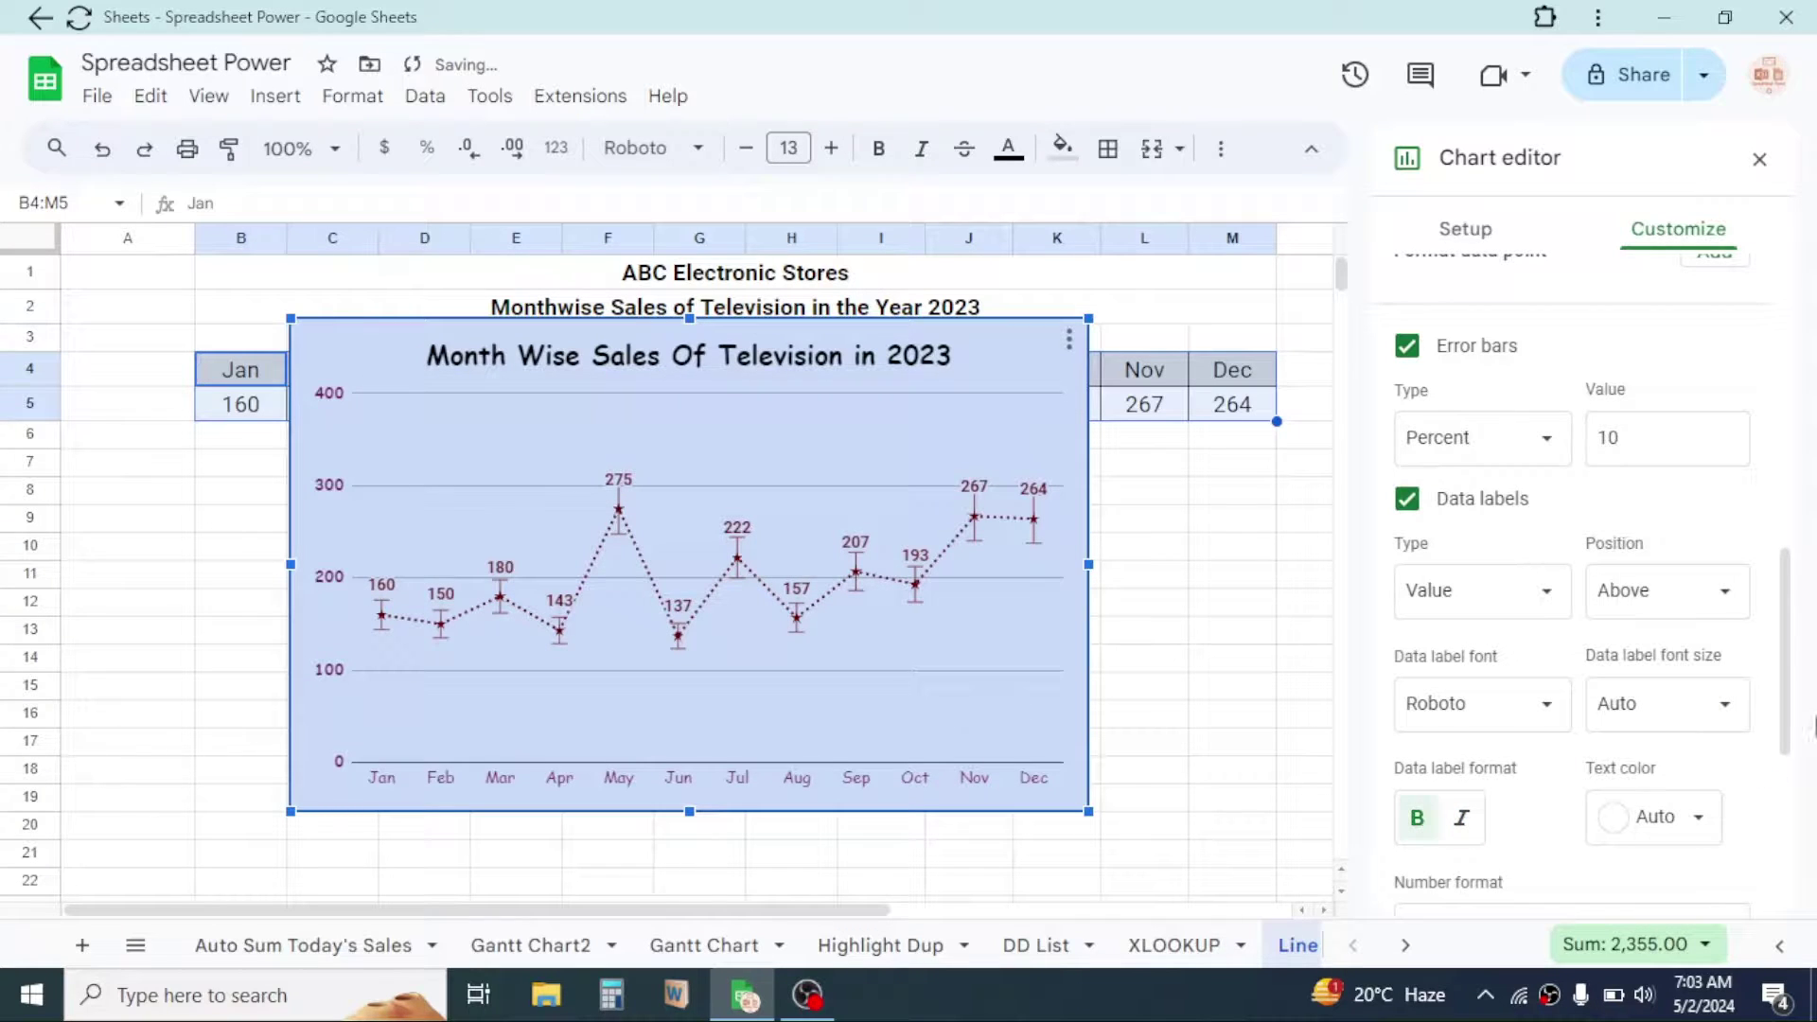
pyautogui.moveTo(1788, 660); pyautogui.dragTo(1786, 714)
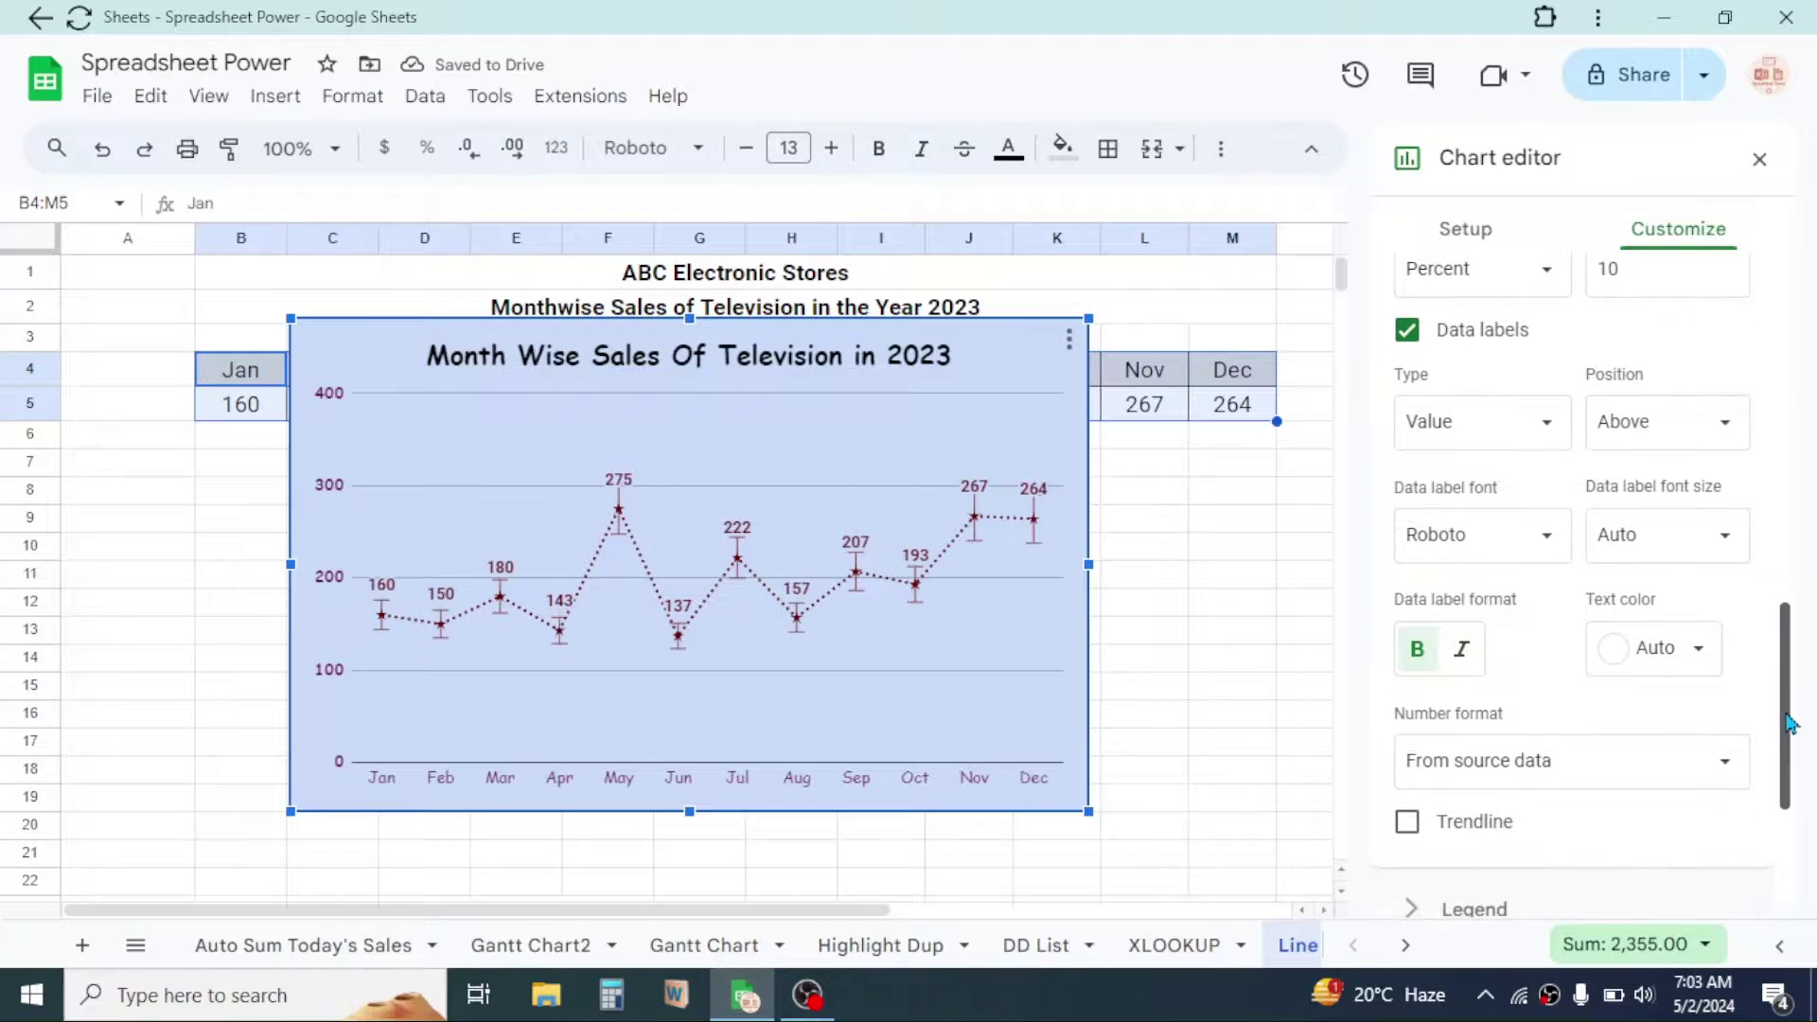
pyautogui.click(1697, 651)
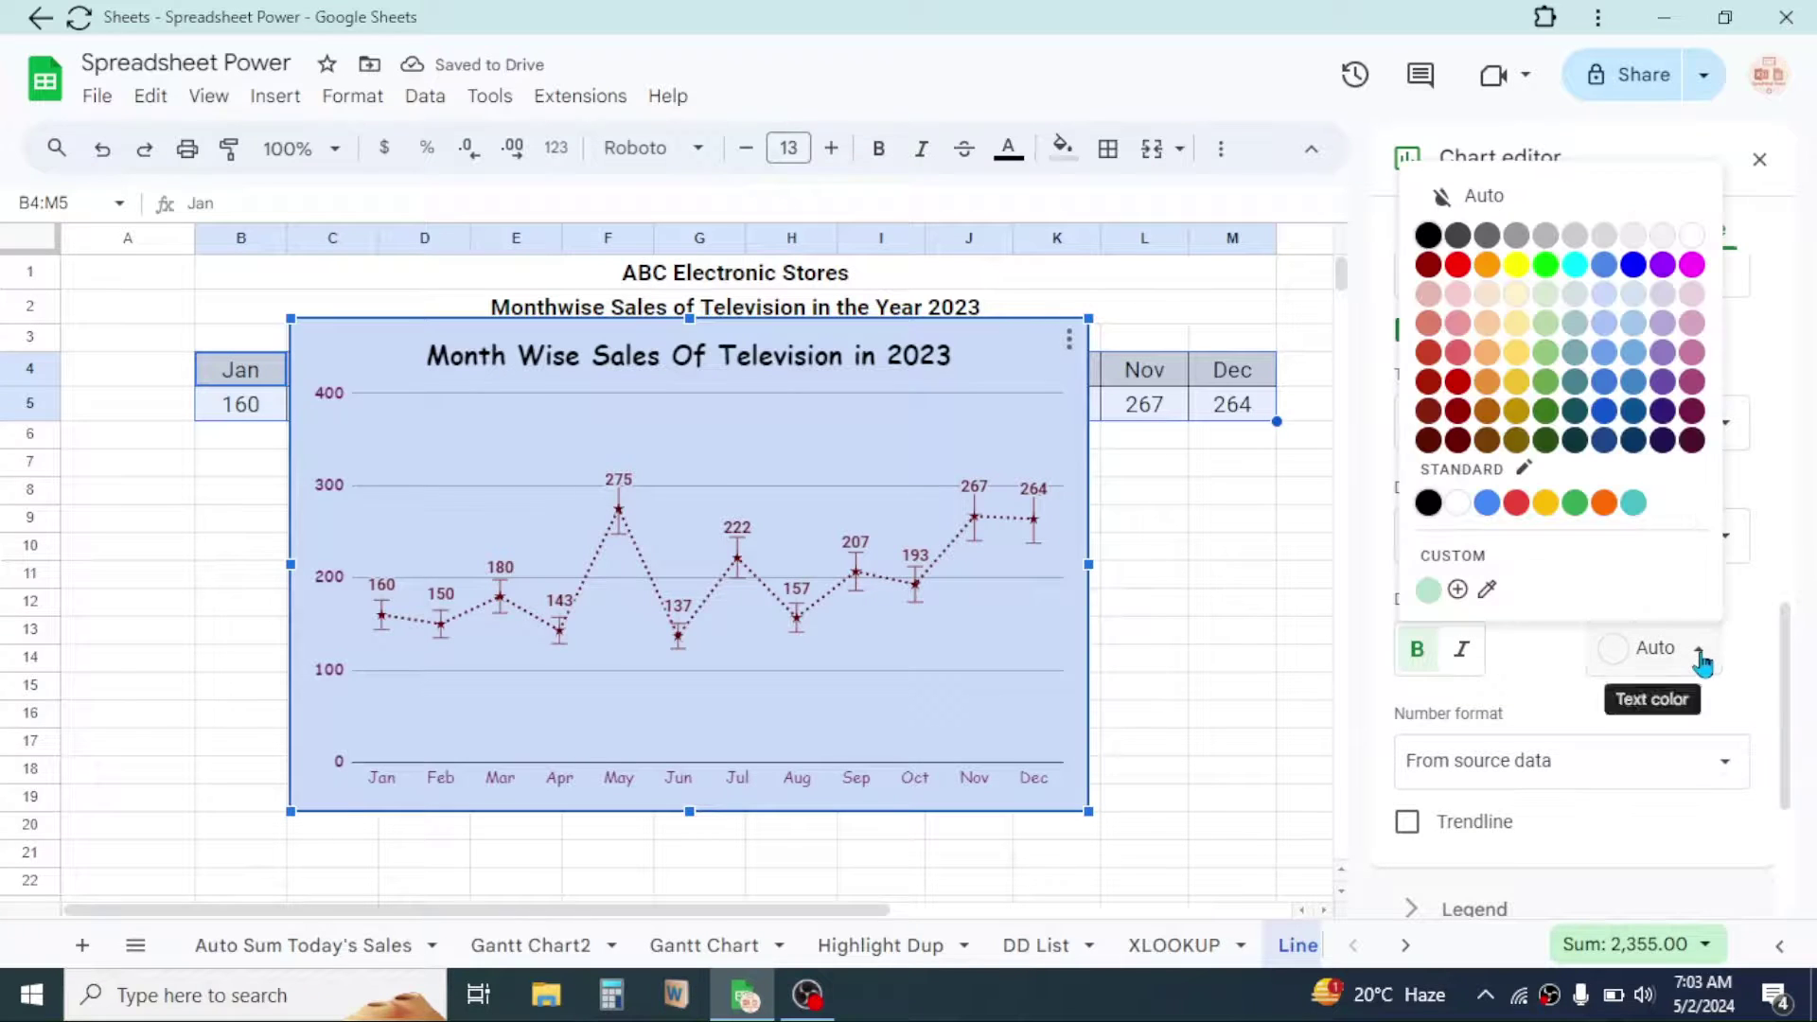
pyautogui.click(1606, 441)
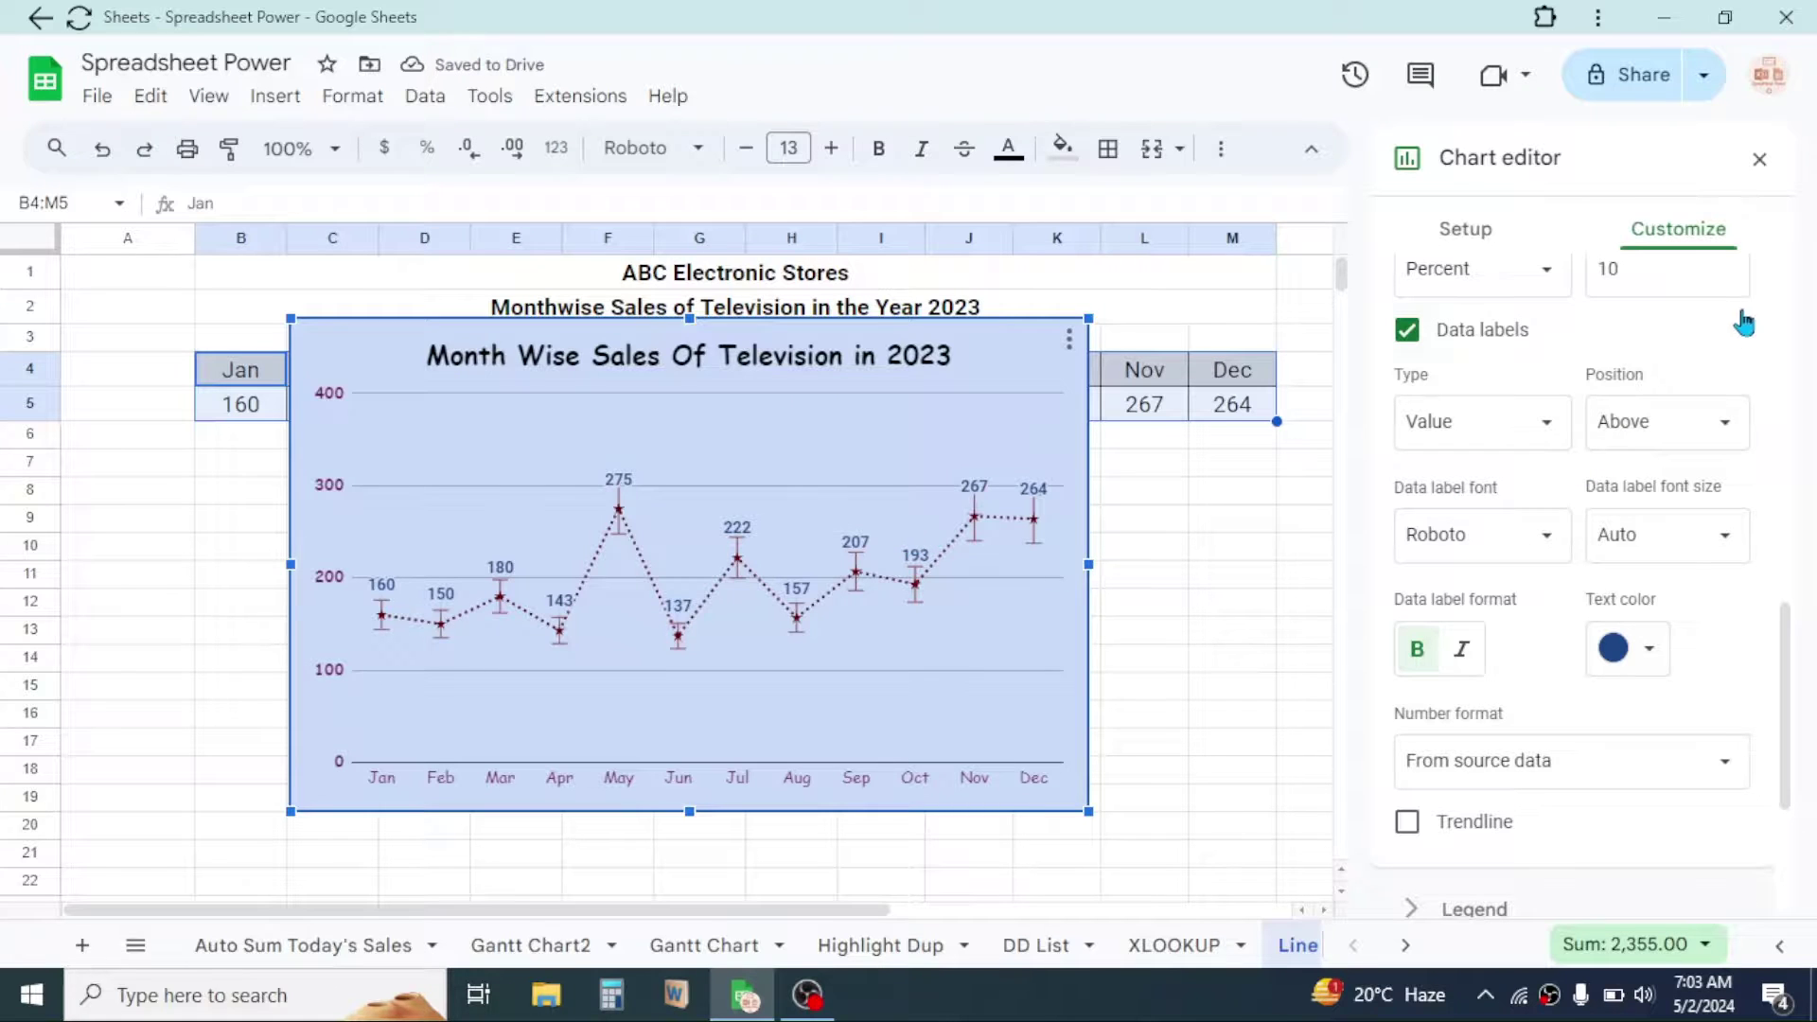
pyautogui.click(1760, 159)
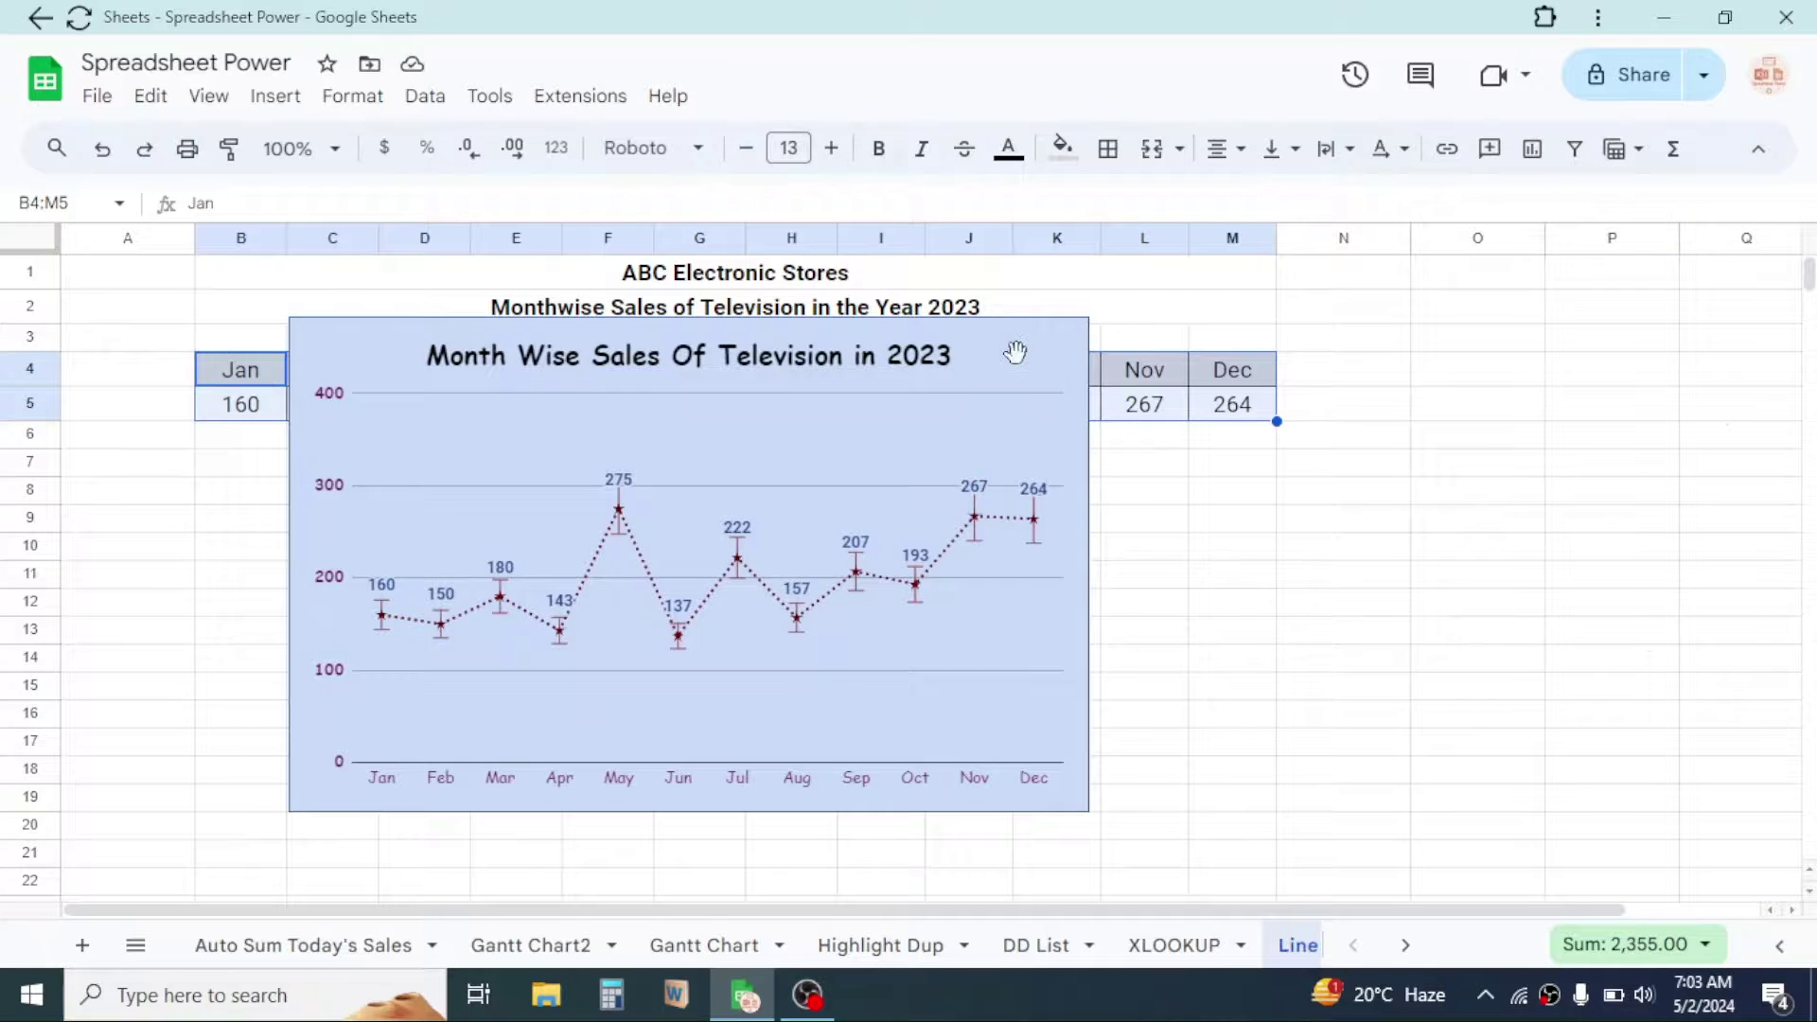
# - Widen the chart, fit its height to rows 6 to 22, and move it beneath the data table, spanning about columns B to O
pyautogui.click(969, 460)
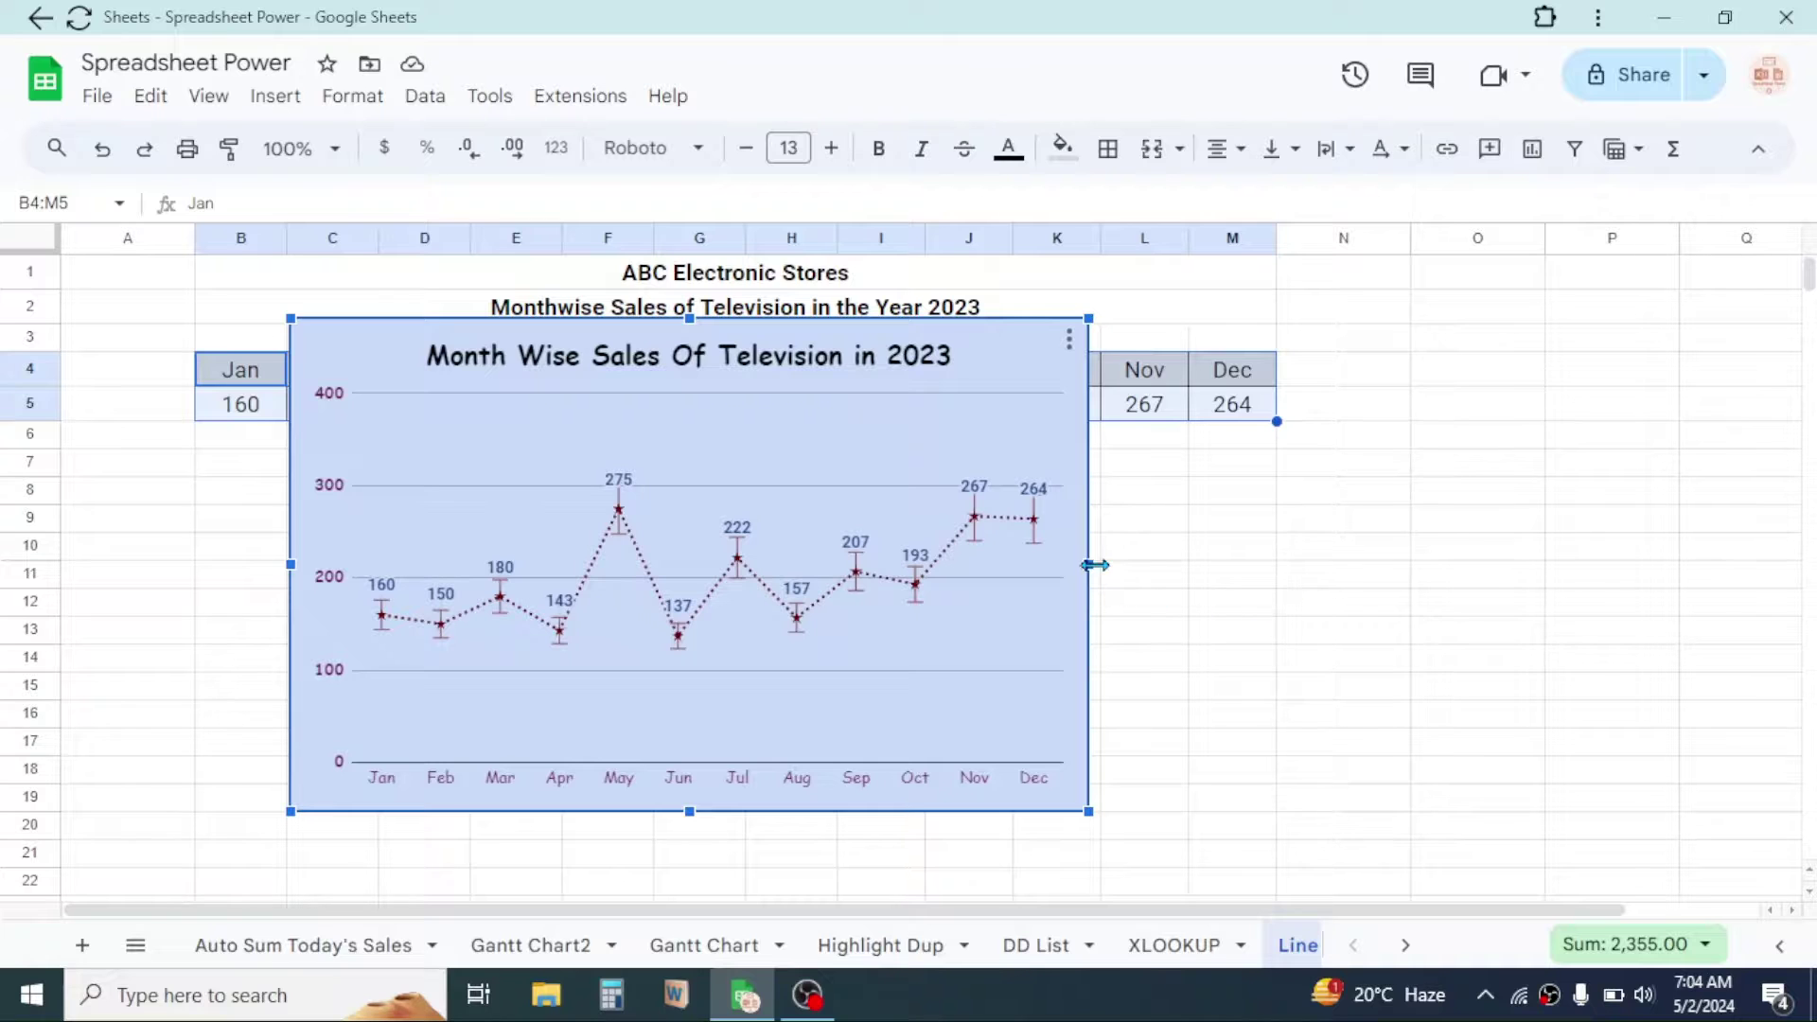
pyautogui.moveTo(1089, 566); pyautogui.dragTo(1555, 562)
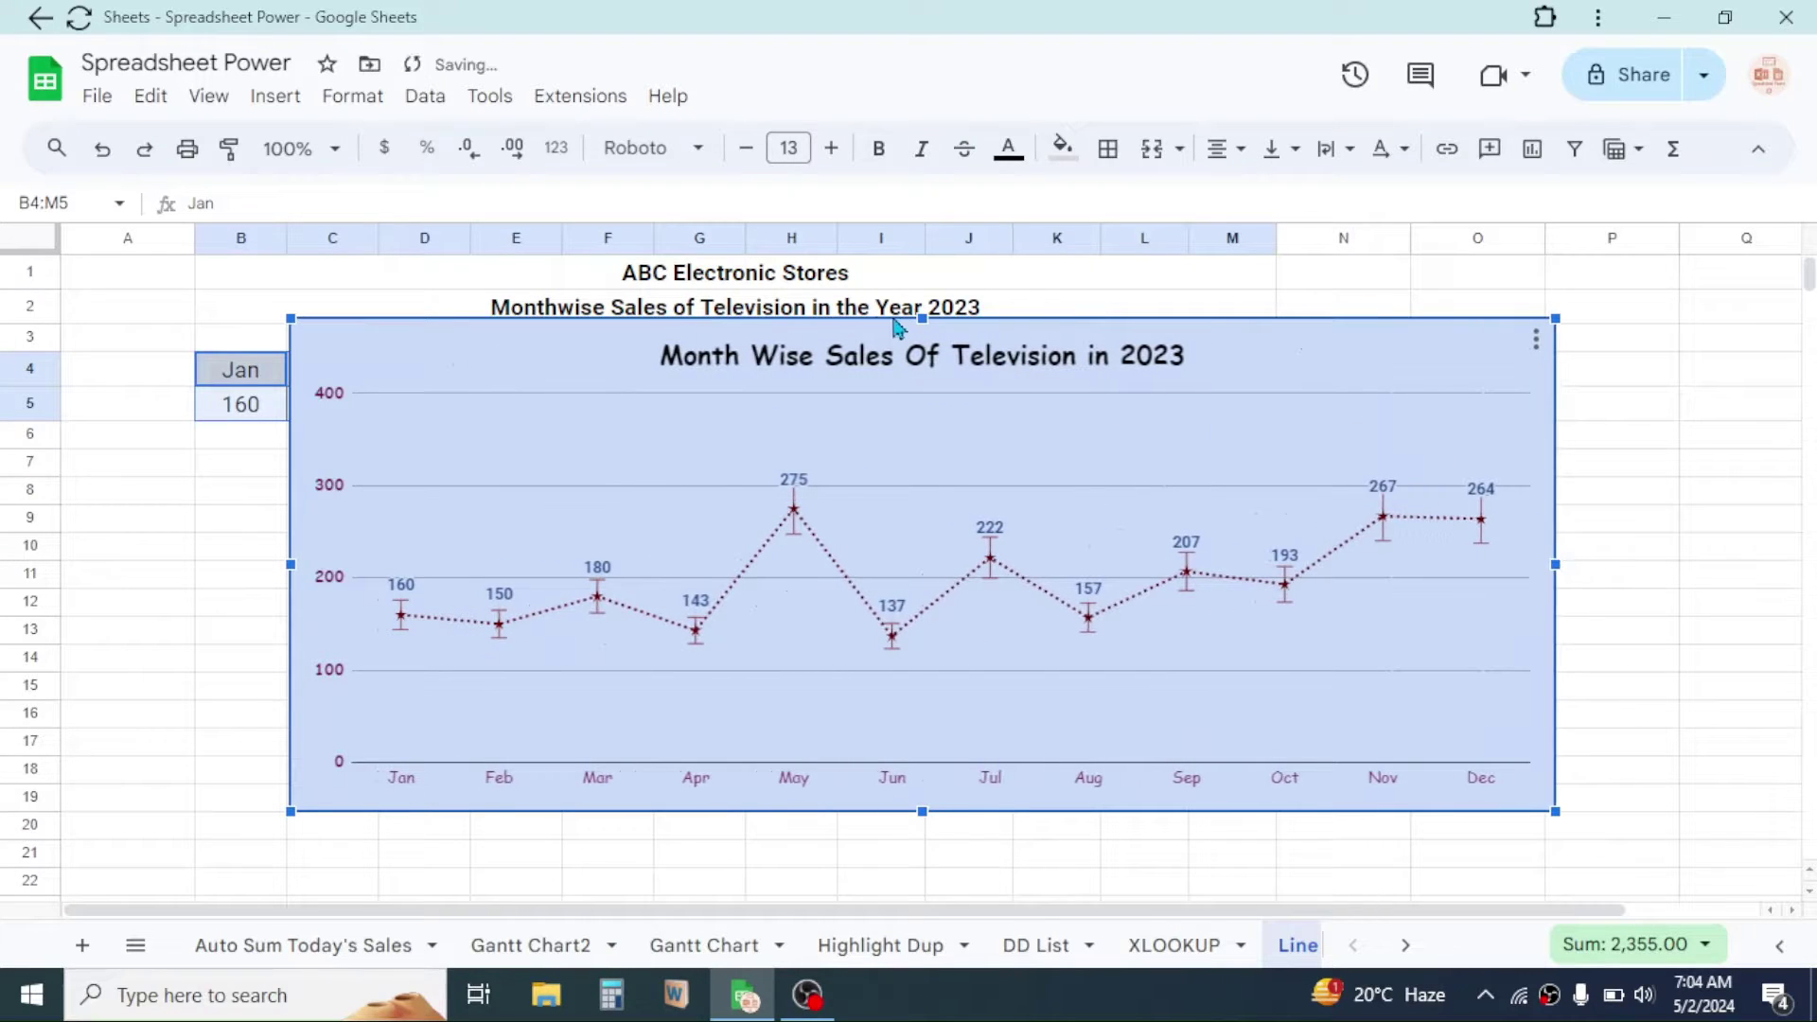
pyautogui.moveTo(923, 321); pyautogui.dragTo(923, 431)
pyautogui.moveTo(916, 820); pyautogui.dragTo(921, 877)
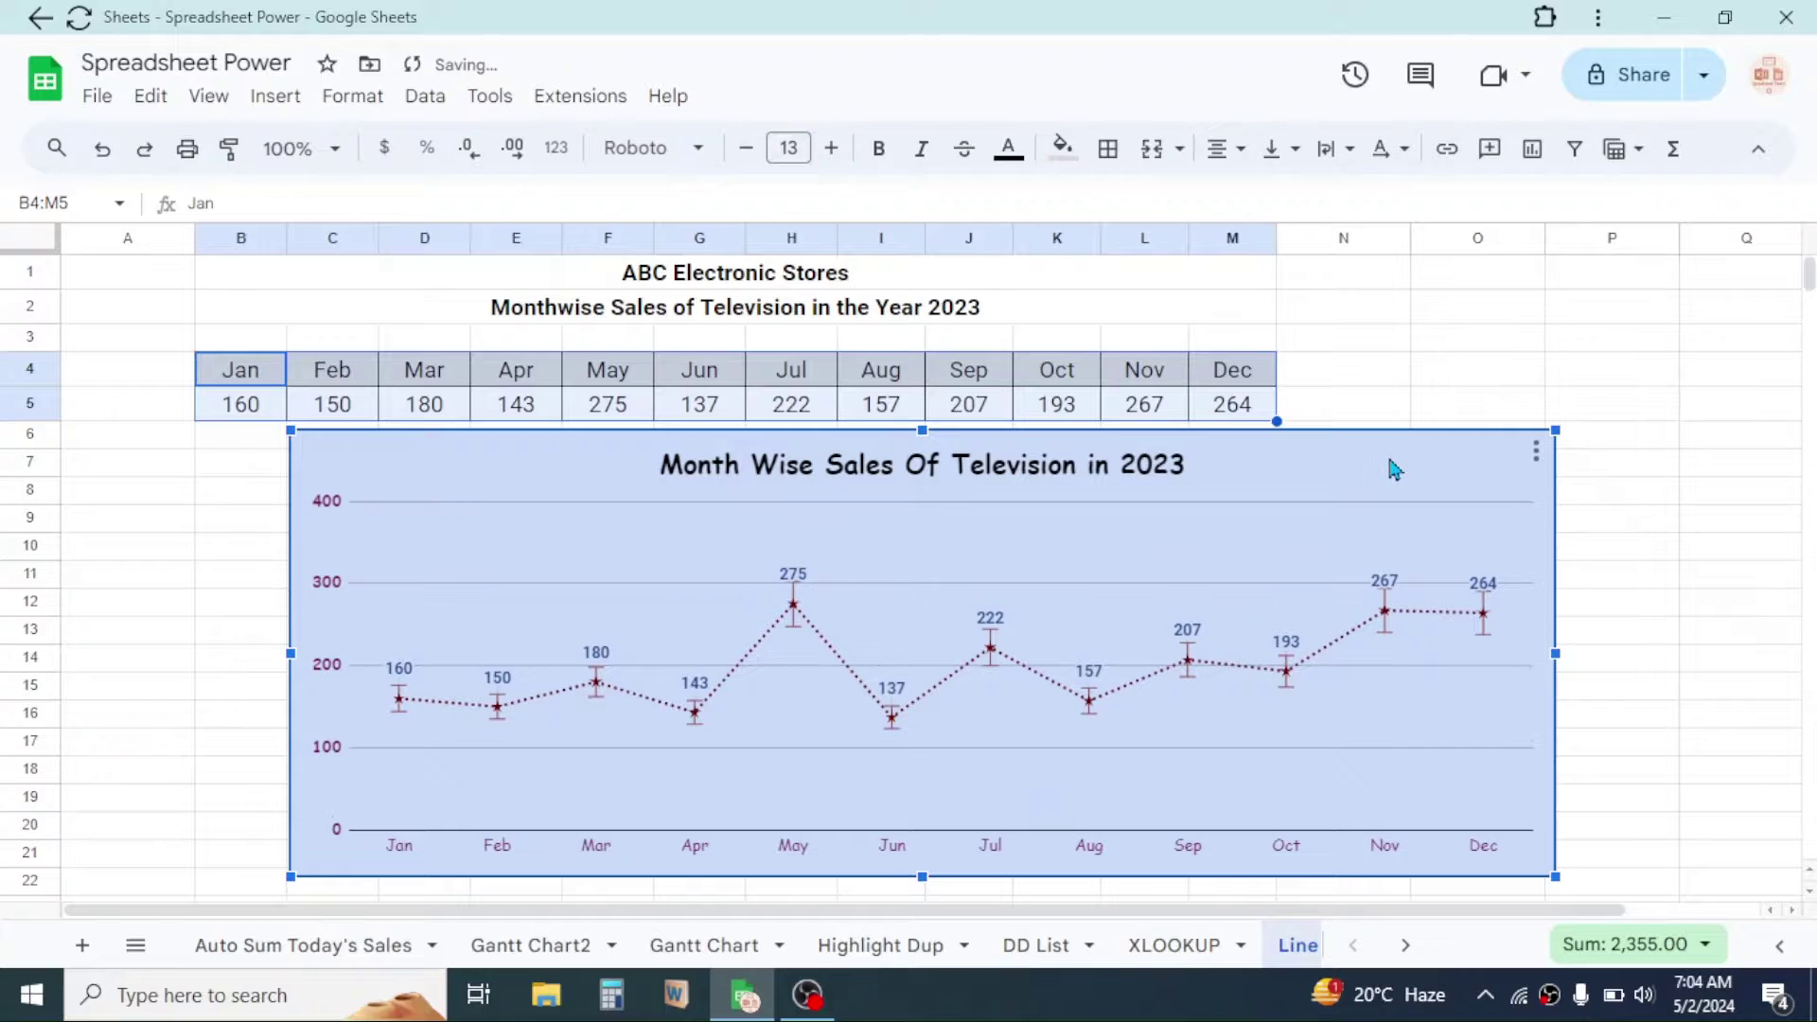
pyautogui.moveTo(1395, 470); pyautogui.dragTo(1282, 461)
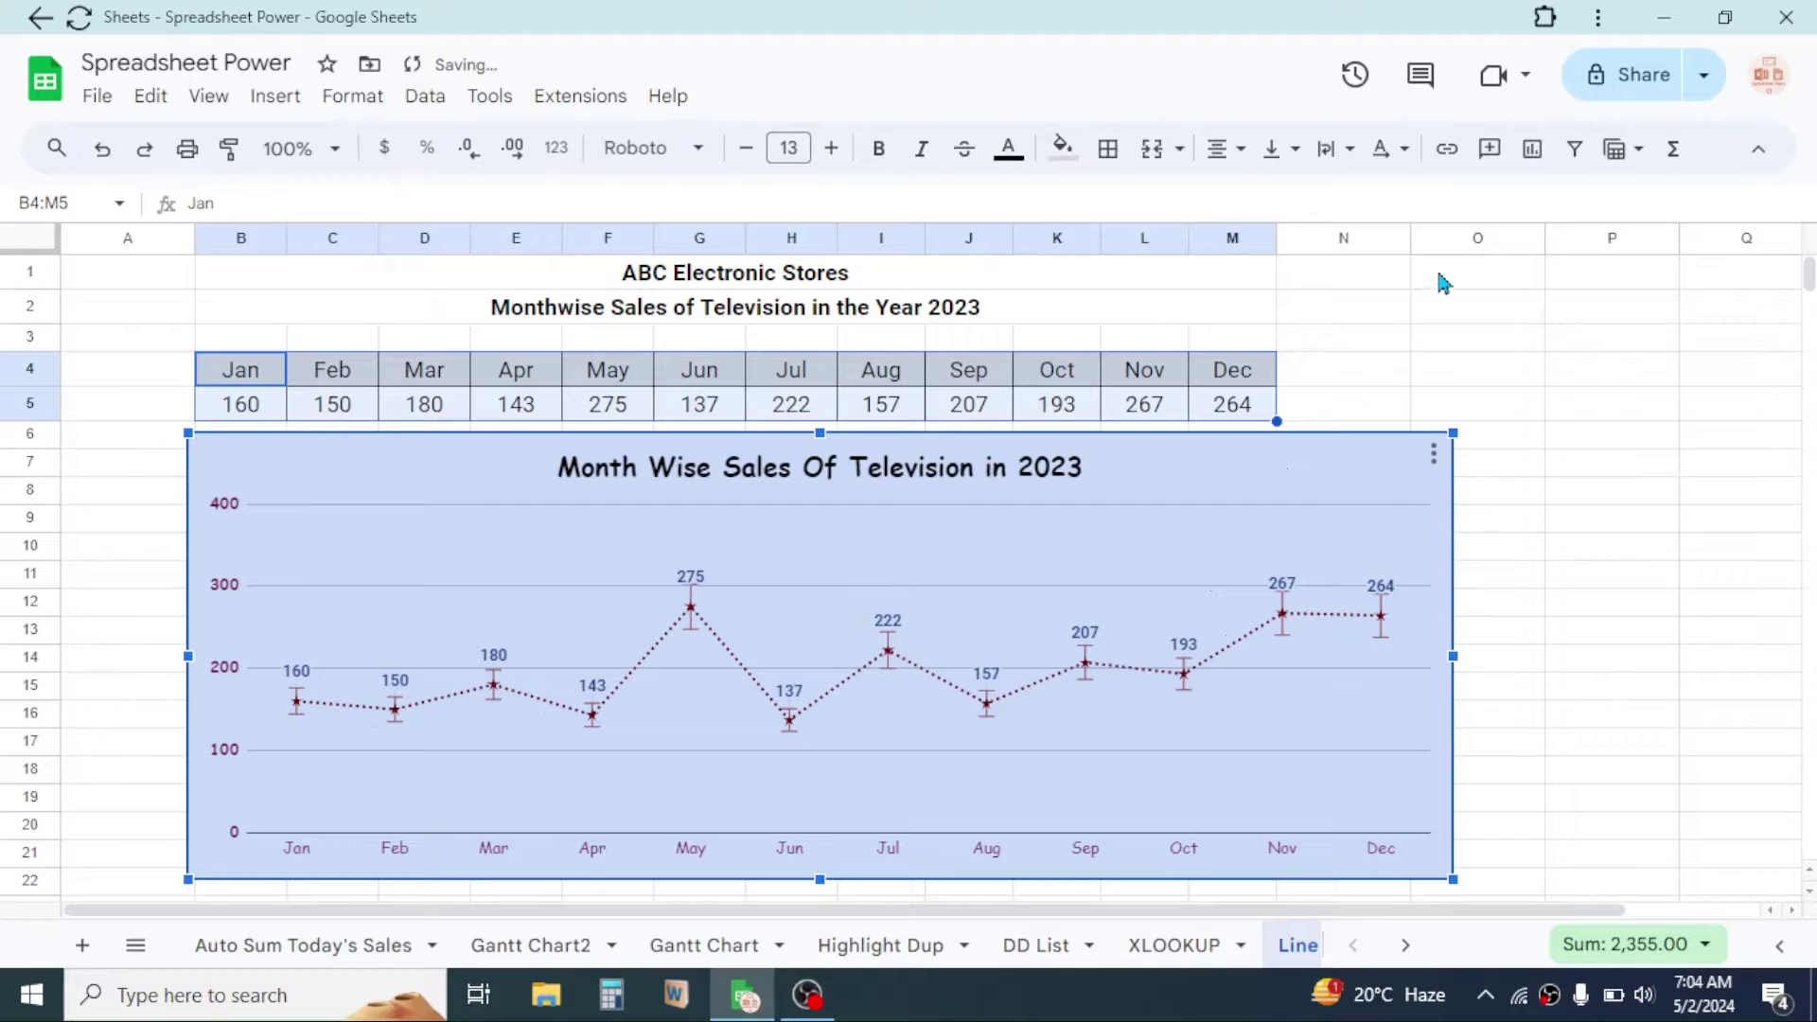
pyautogui.click(1496, 308)
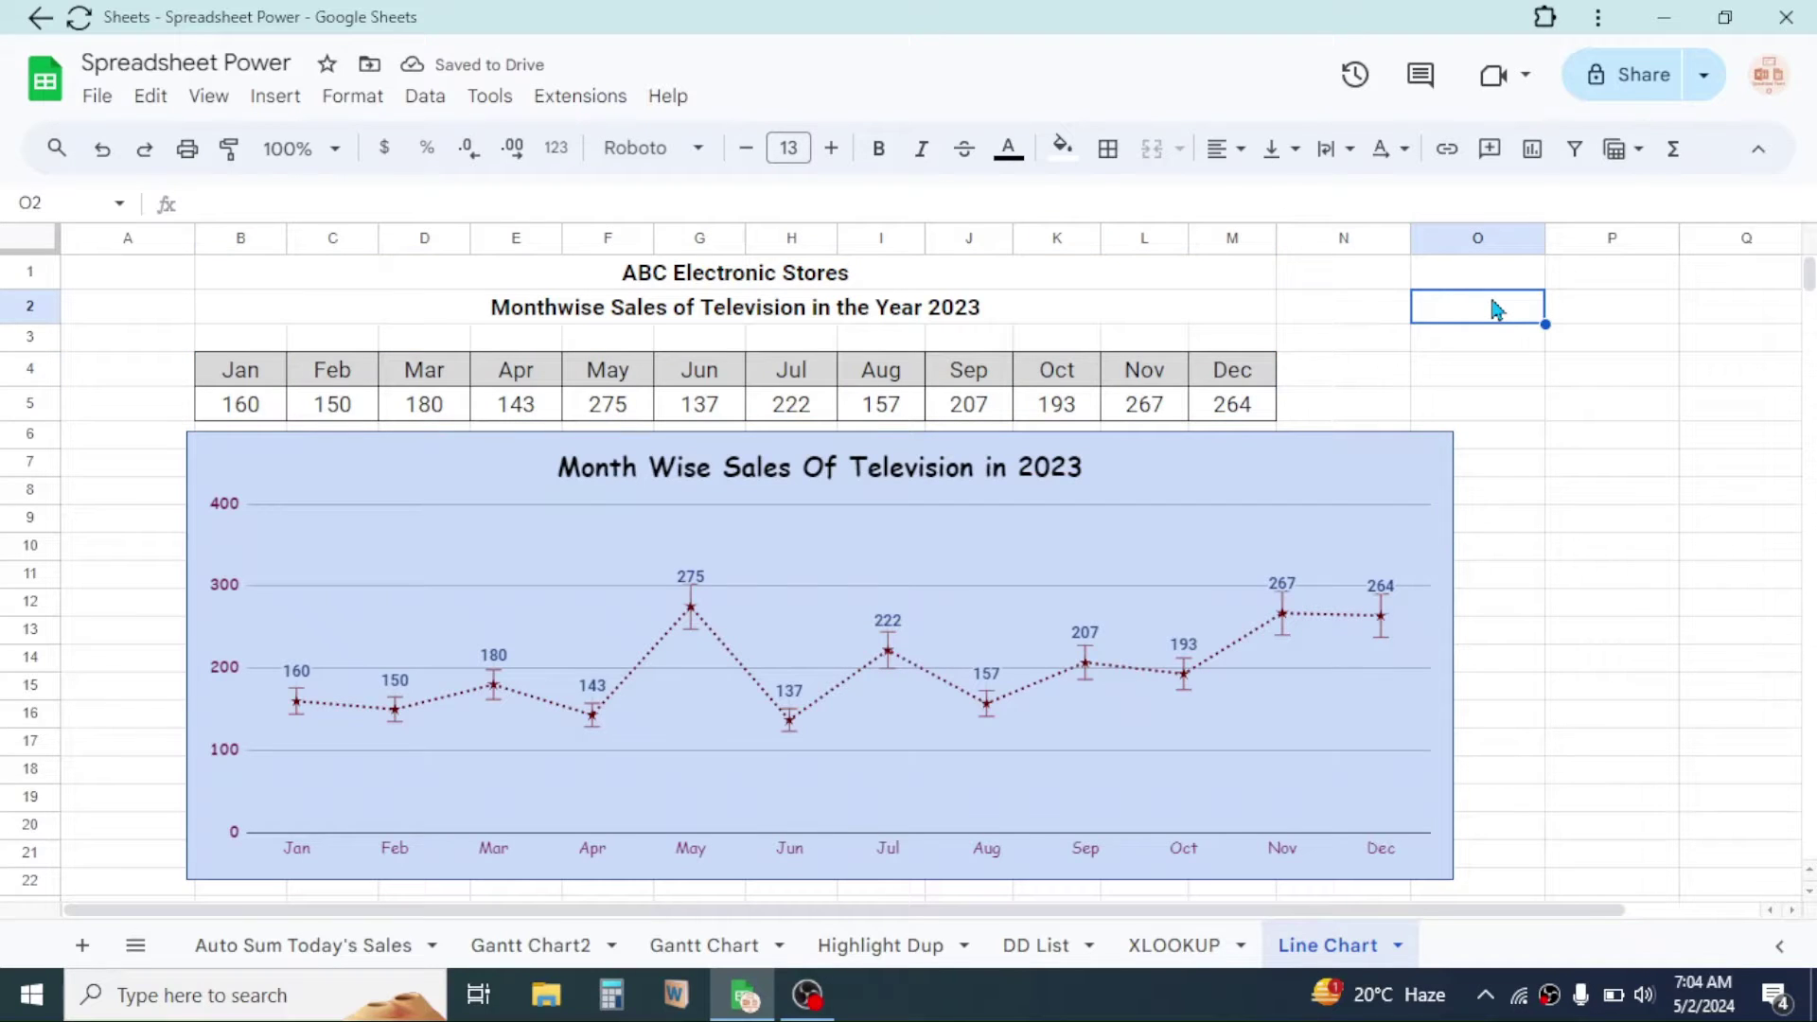